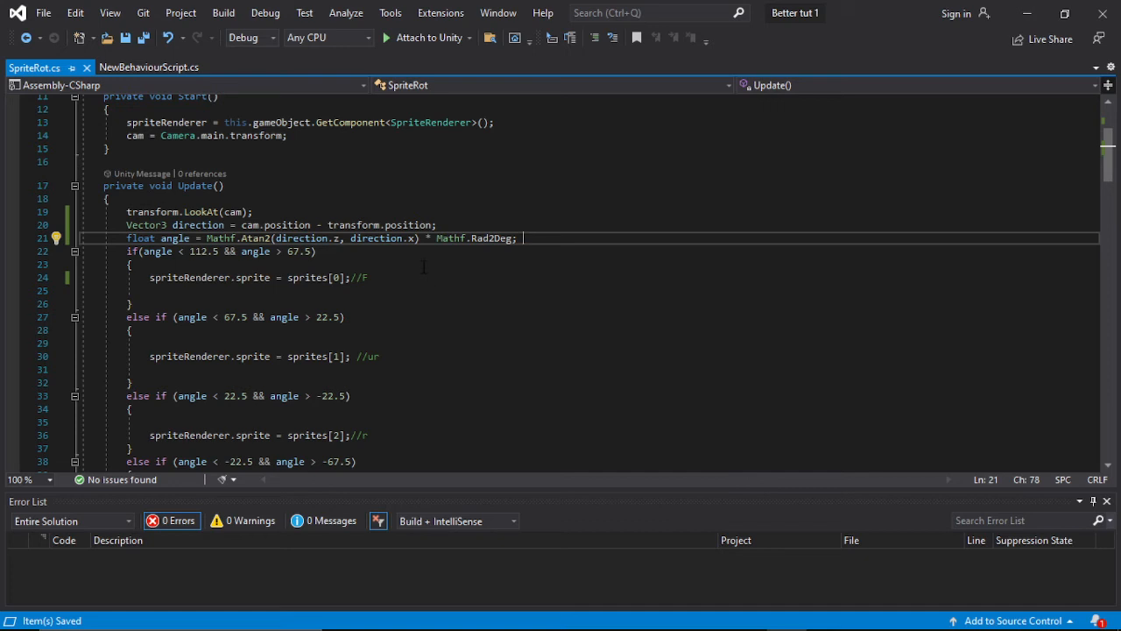
Step: Compare the angle conditions in SpriteRot.cs with the direction diagram in 3dGame2DCharacterGuide.png
drag(445, 254, 497, 345)
scroll(497, 345, down, 4)
scroll(497, 345, down, 2)
scroll(498, 345, down, 2)
key(alt+Tab)
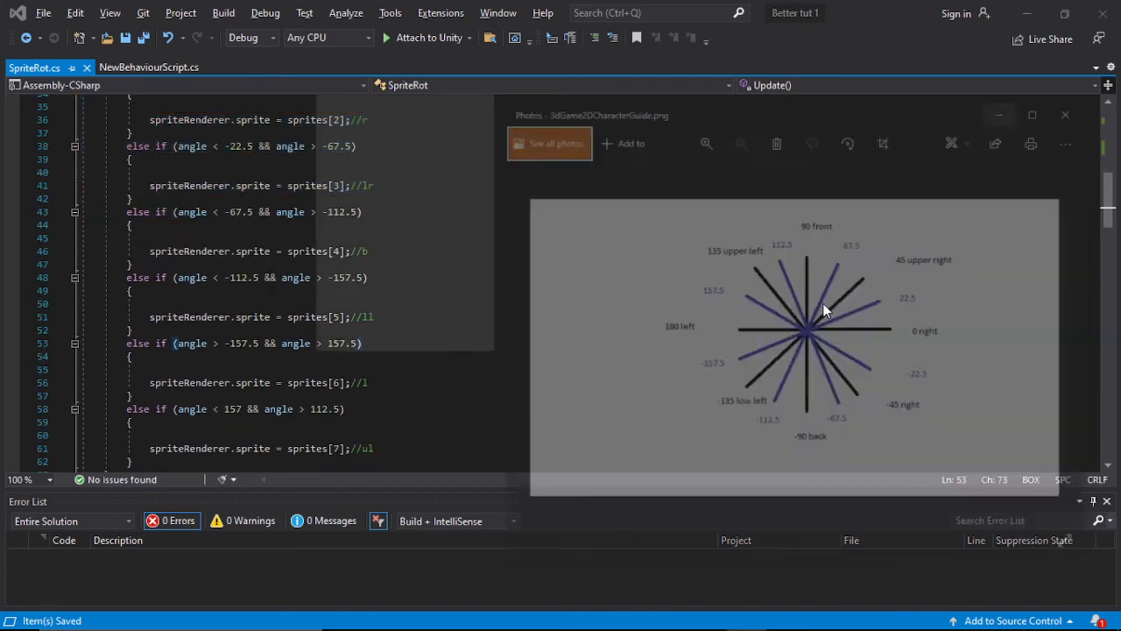
click(115, 185)
scroll(552, 298, up, 8)
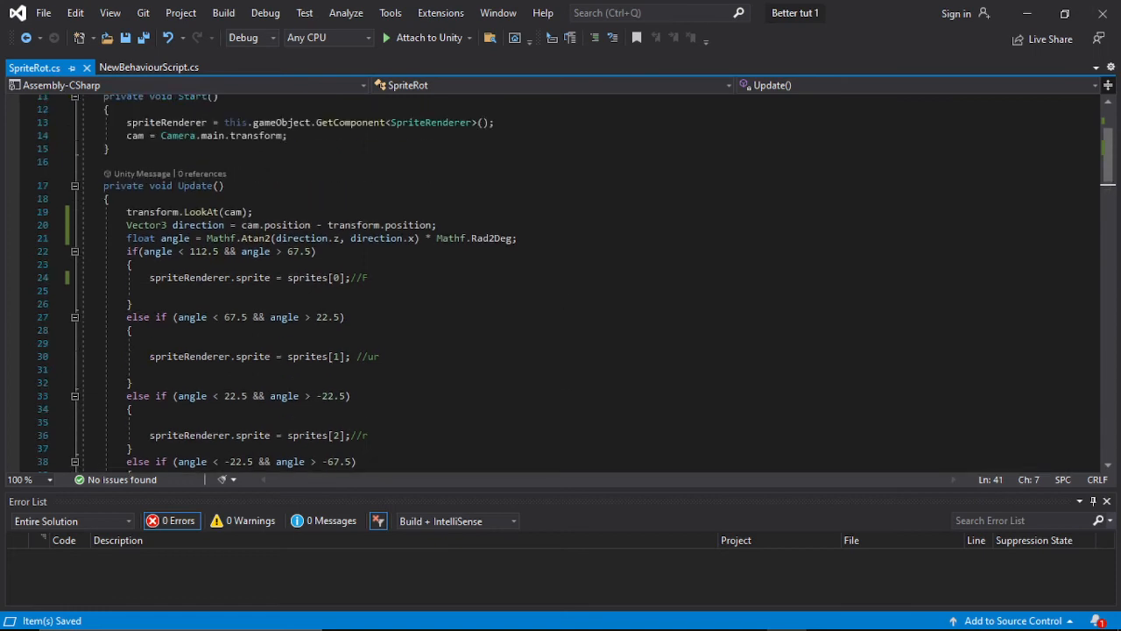
Step: Switch to the Unity editor, dismissing the Save As dialog and minimizing the code and guide image windows
click(1013, 11)
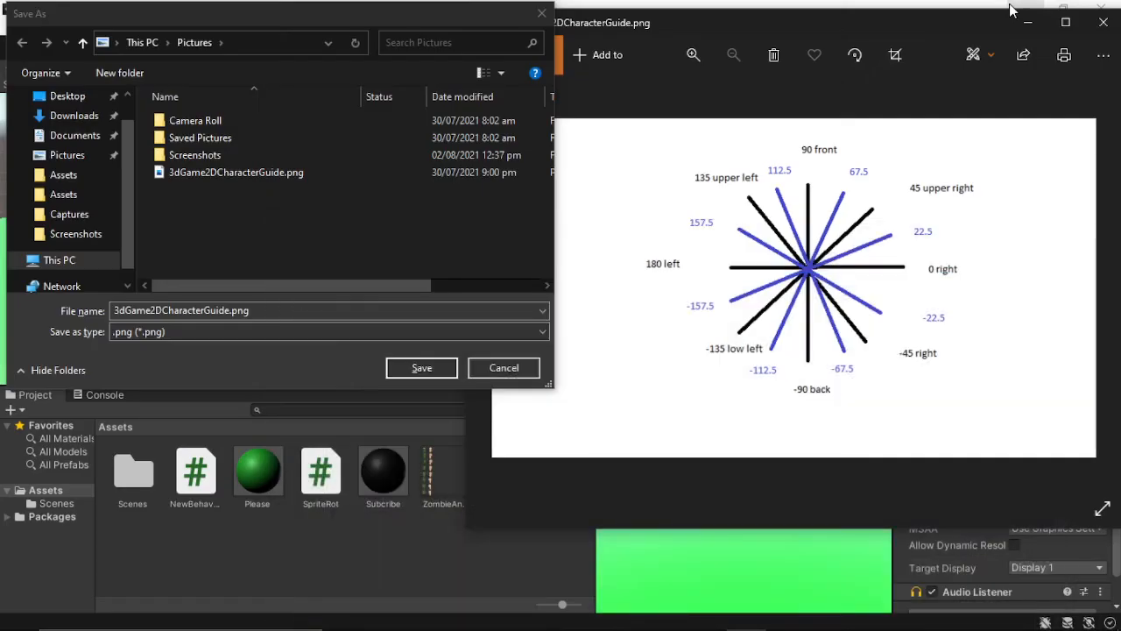
click(542, 13)
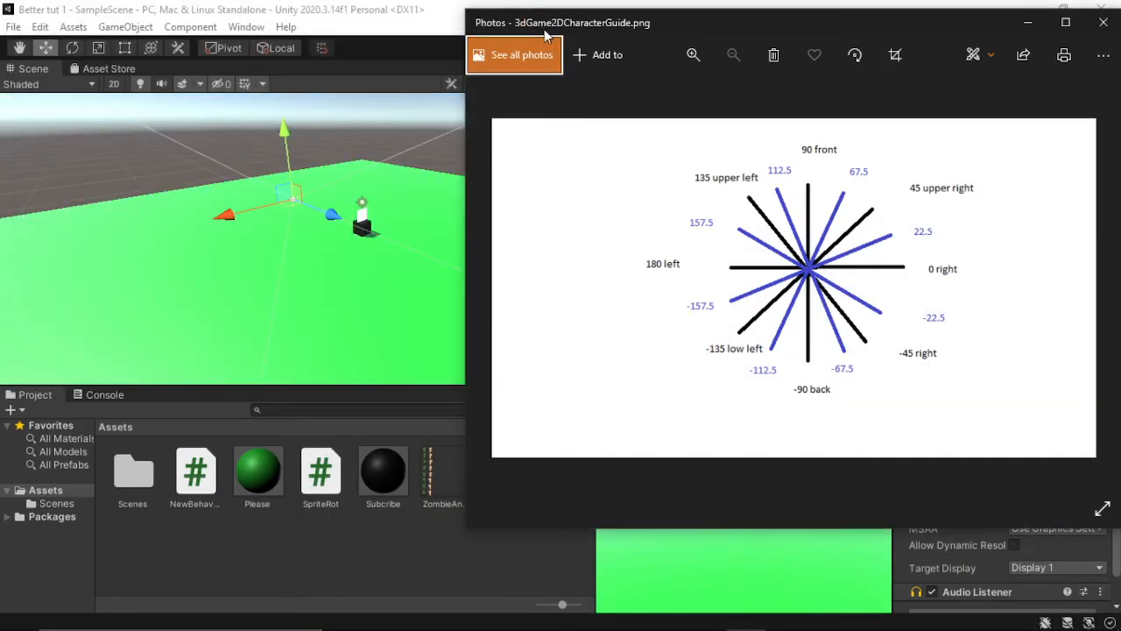
click(1030, 23)
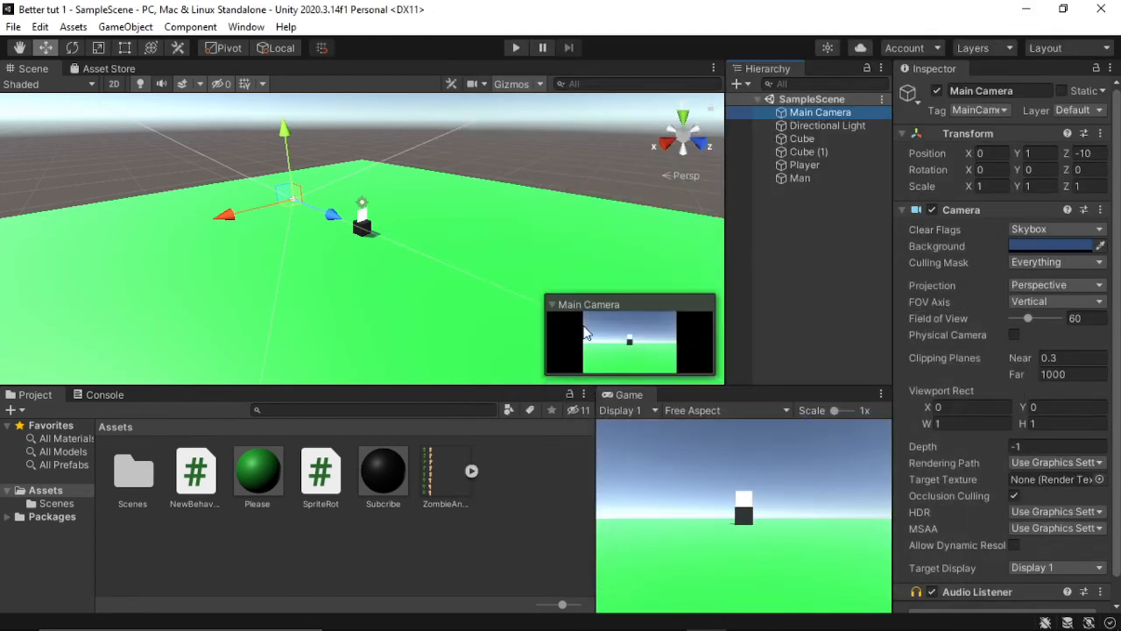
Step: Open the ZombieAndHumanBasic texture in the Sprite Editor
click(457, 484)
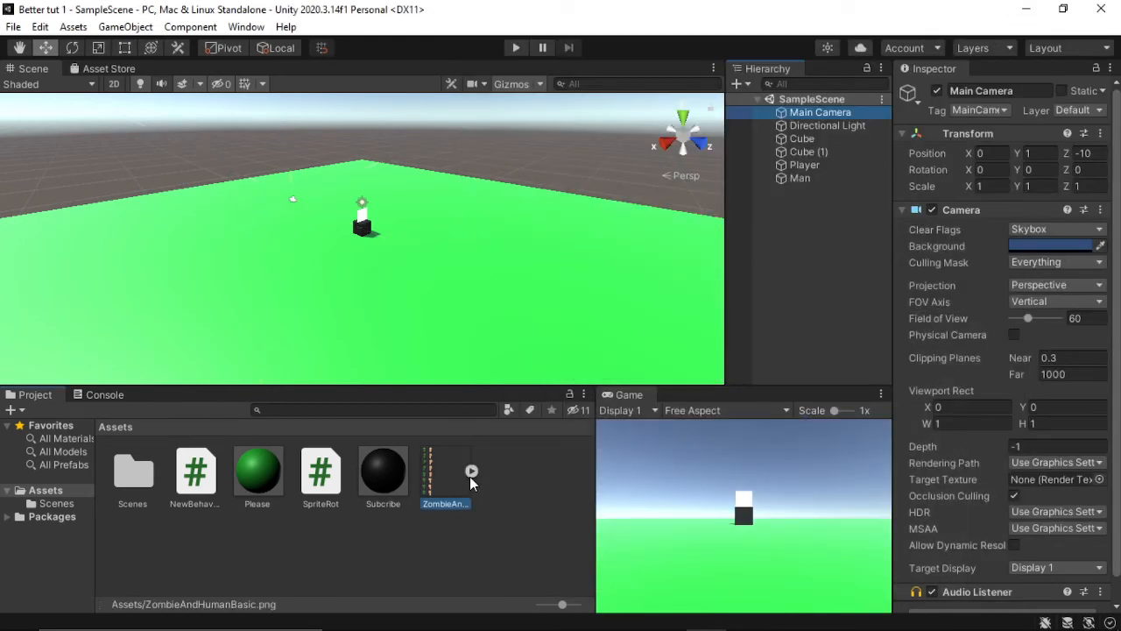
click(1075, 275)
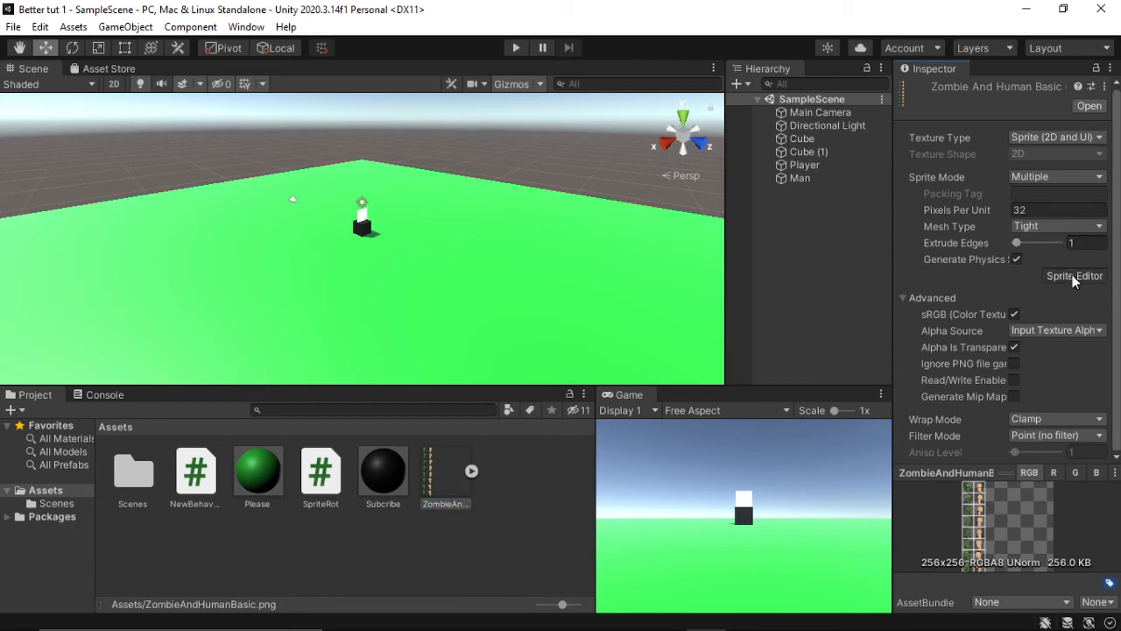
click(443, 103)
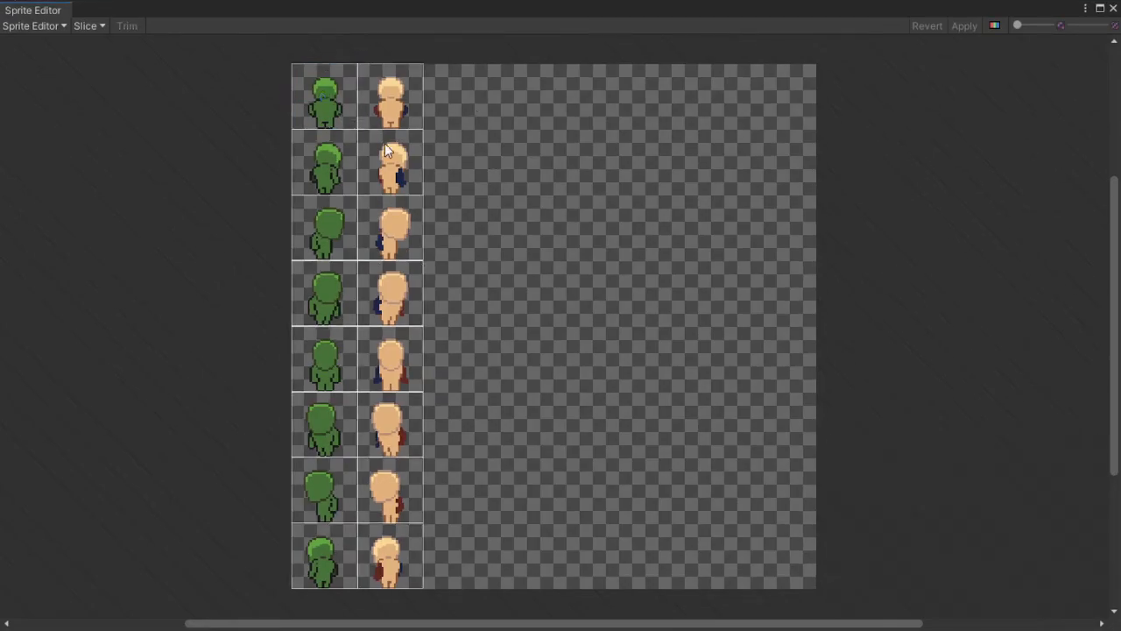
Step: Examine the facing directions of the sliced zombie and human sprites from the first row to the last
scroll(322, 113, up, 4)
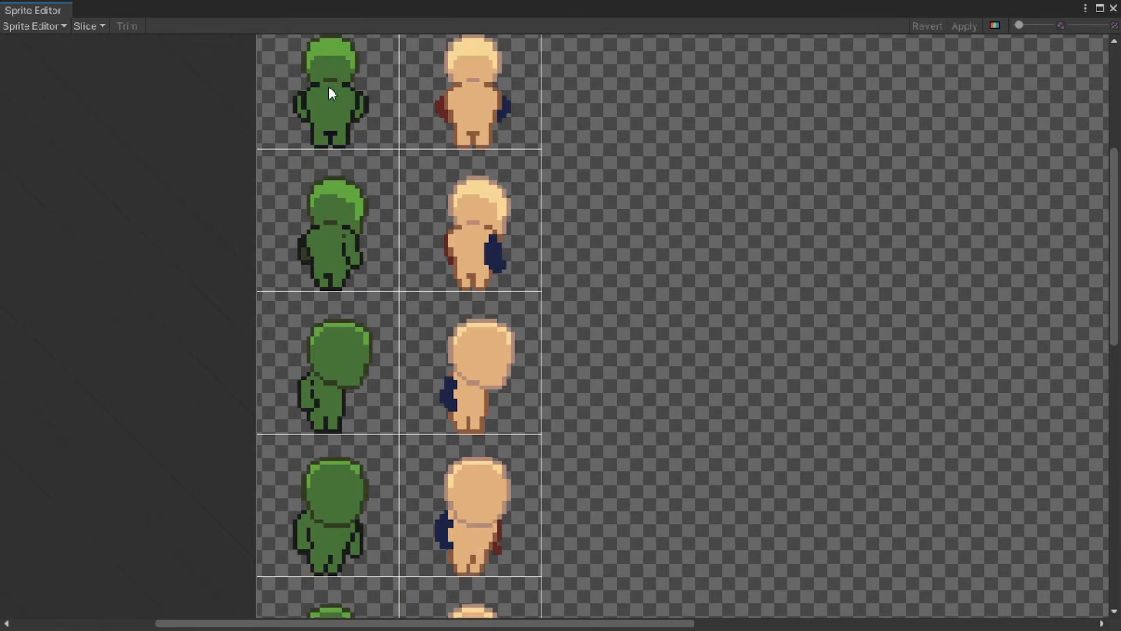
scroll(328, 204, down, 2)
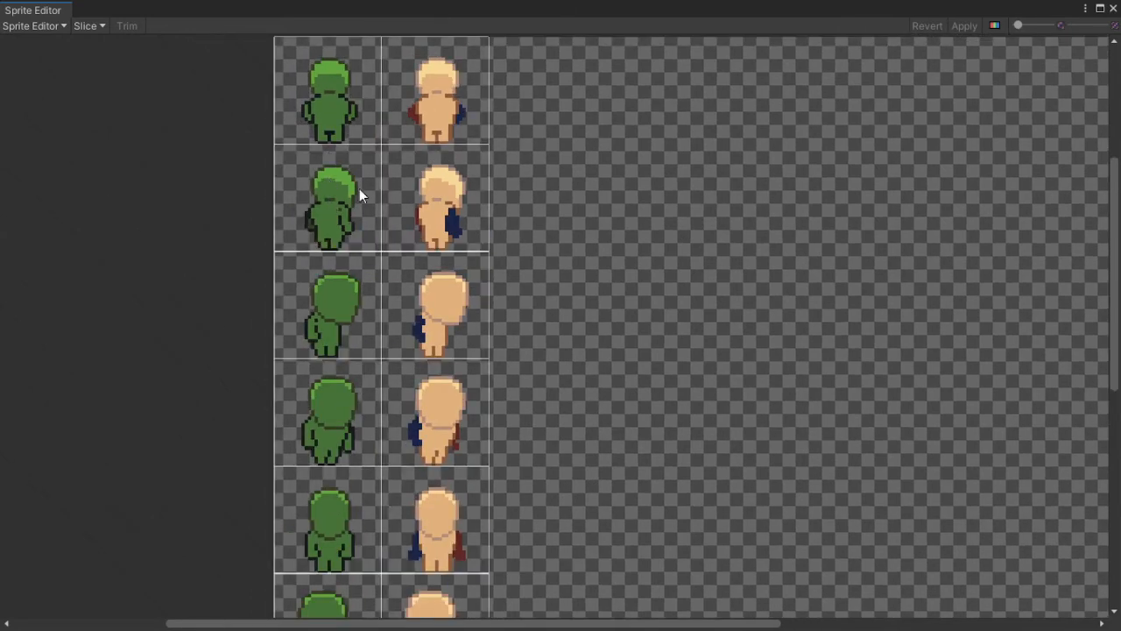
scroll(326, 267, down, 1)
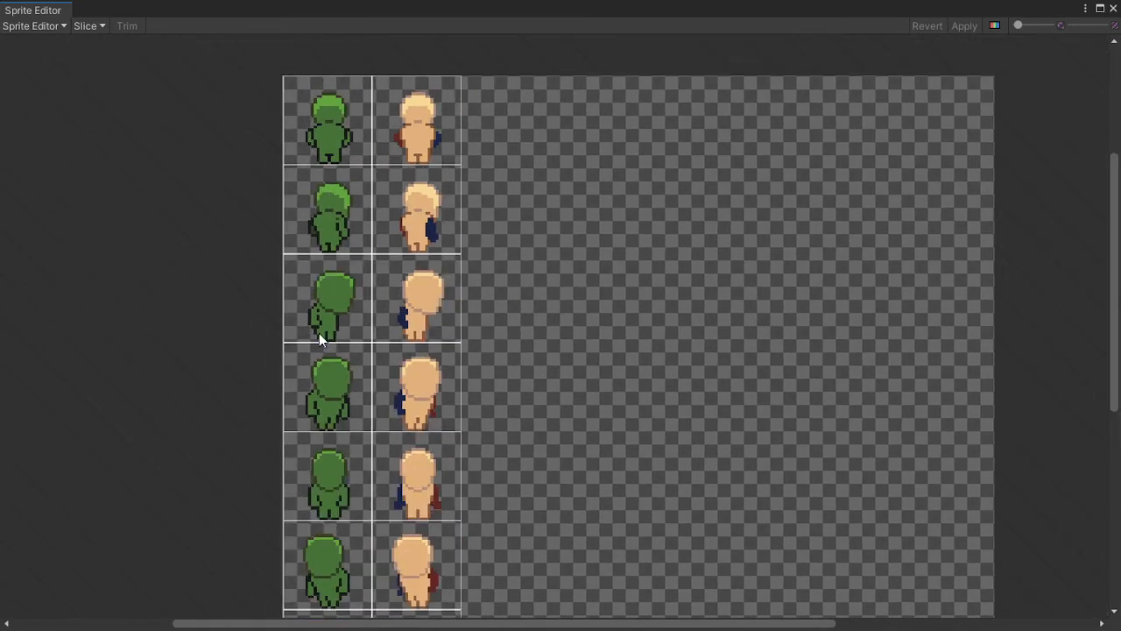
scroll(330, 401, down, 1)
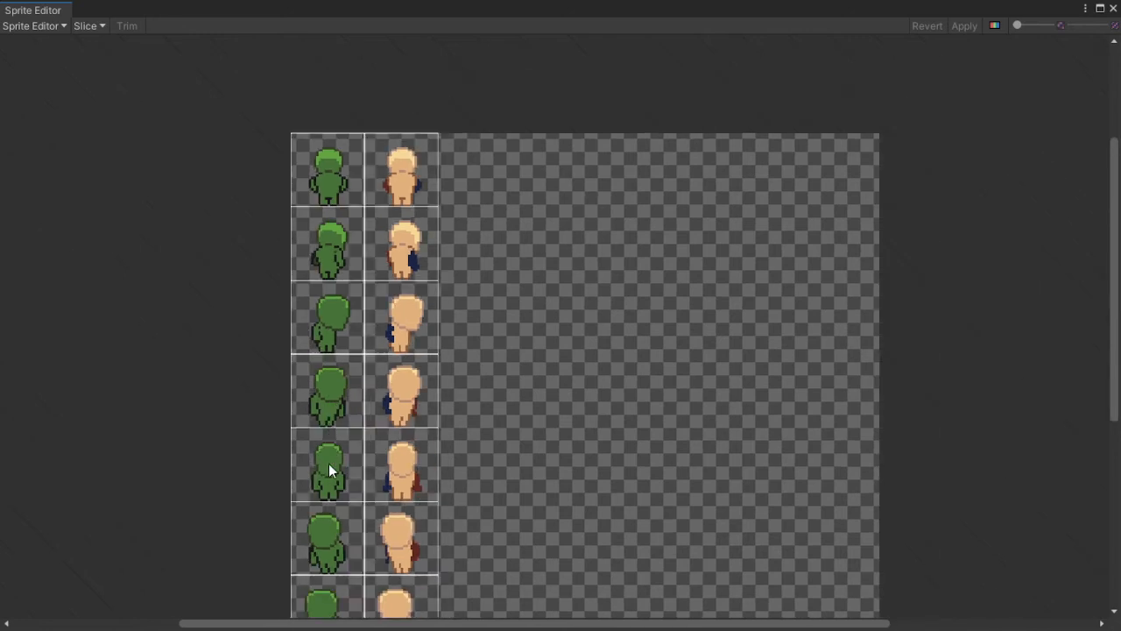
scroll(329, 469, down, 1)
middle_drag(390, 519, 492, 346)
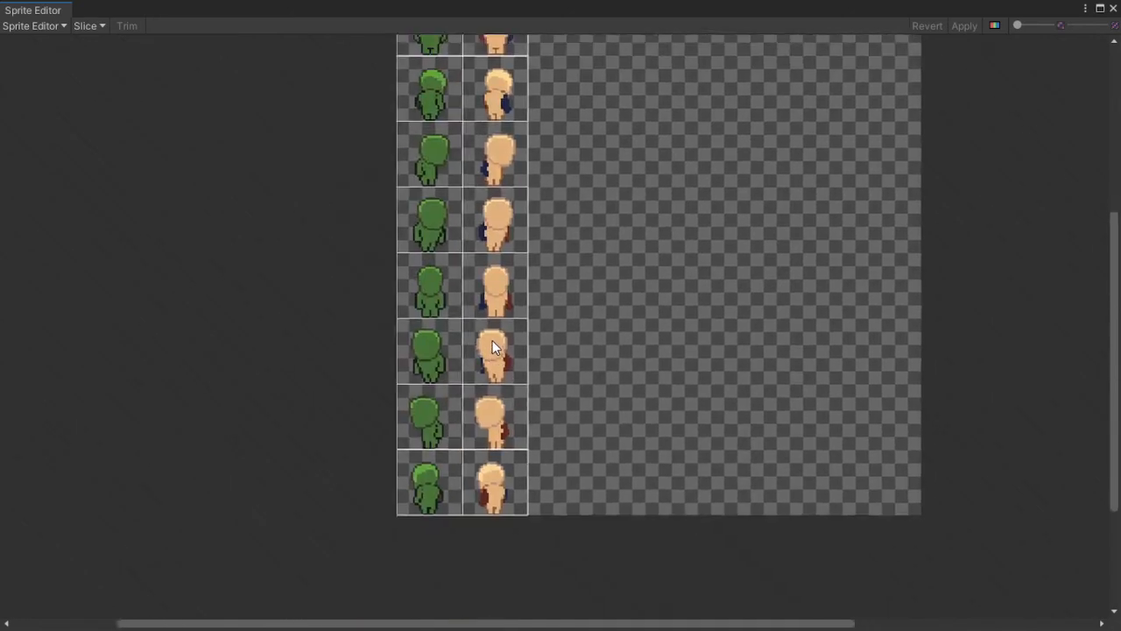
scroll(444, 340, up, 3)
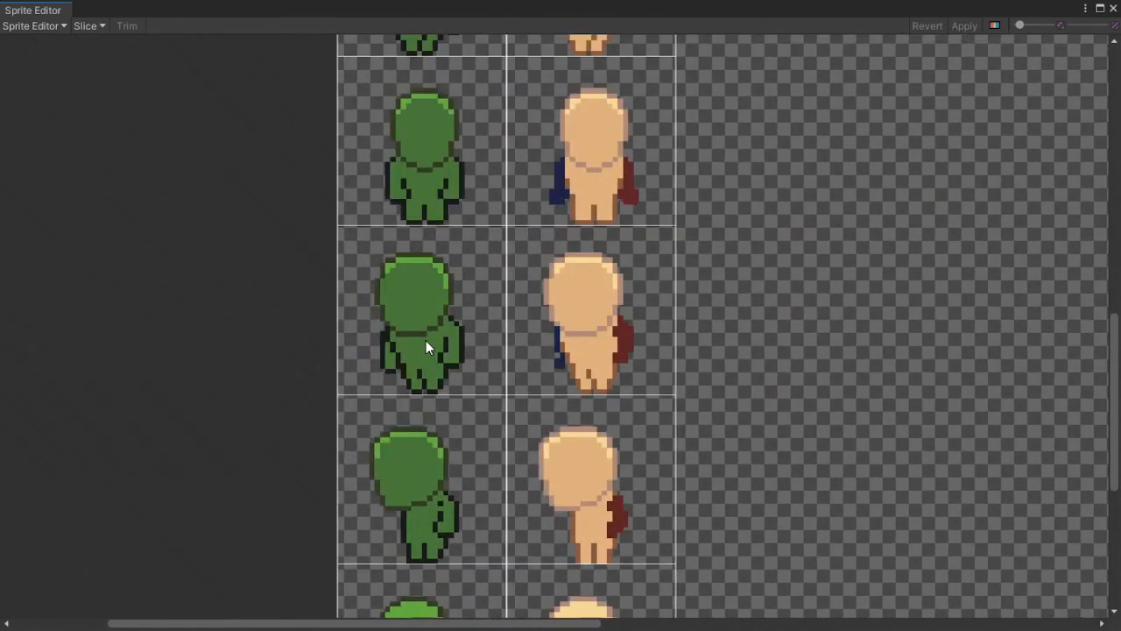
scroll(425, 342, up, 2)
scroll(425, 336, down, 4)
middle_drag(415, 379, 470, 89)
scroll(495, 349, down, 3)
scroll(799, 197, down, 4)
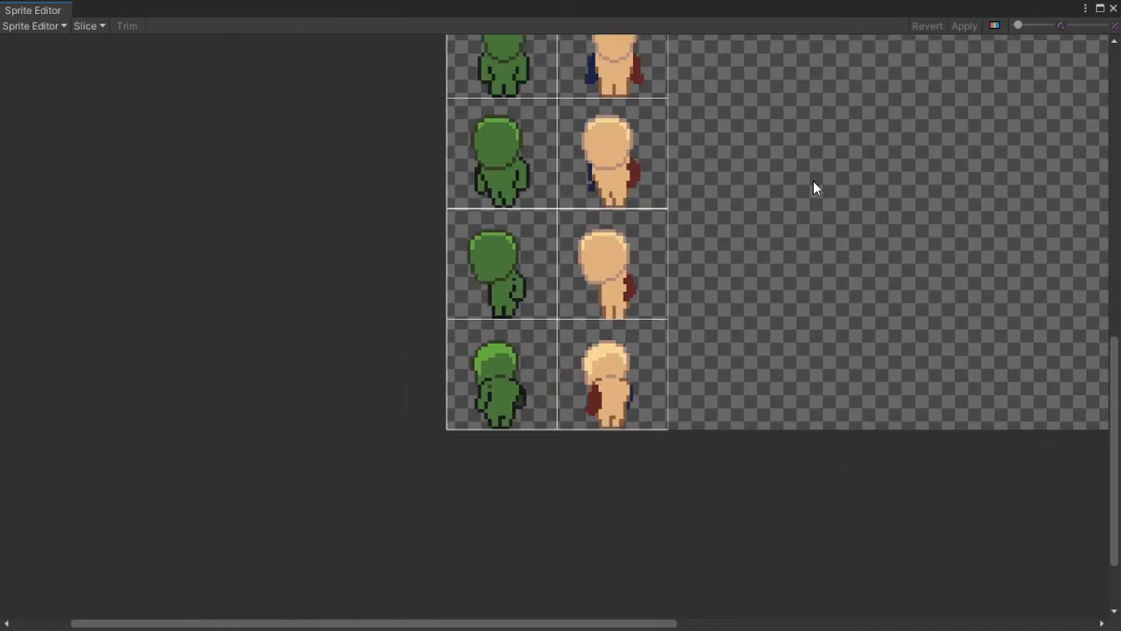
middle_drag(873, 127, 696, 375)
Step: Check the name of each of the eight green zombie sprites in order, and close the Sprite Editor
click(416, 92)
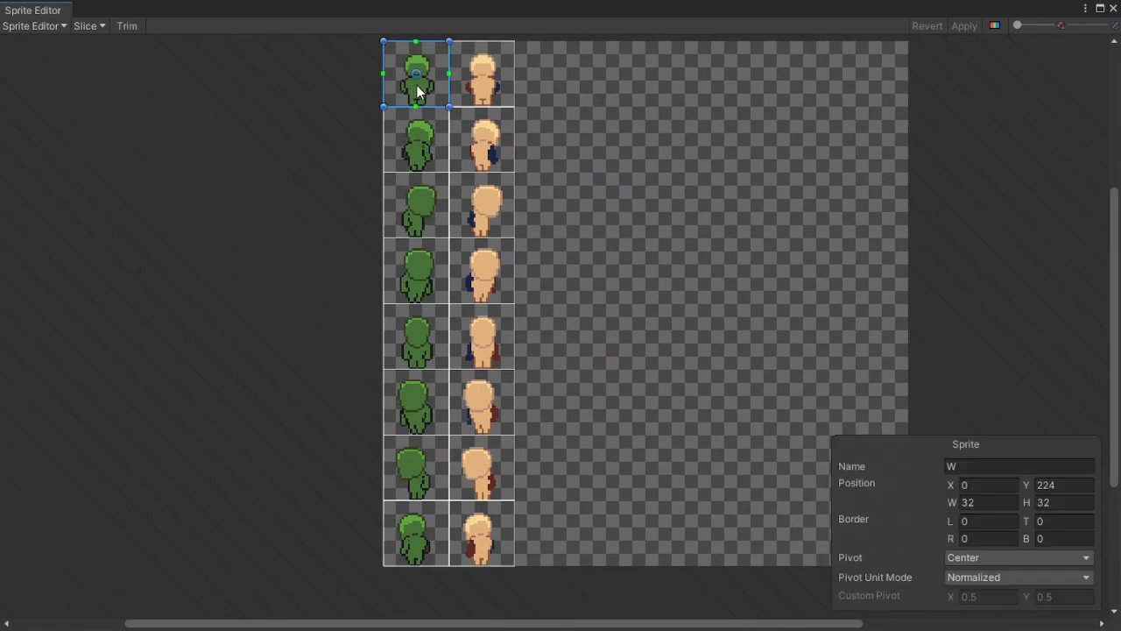
click(968, 464)
click(418, 153)
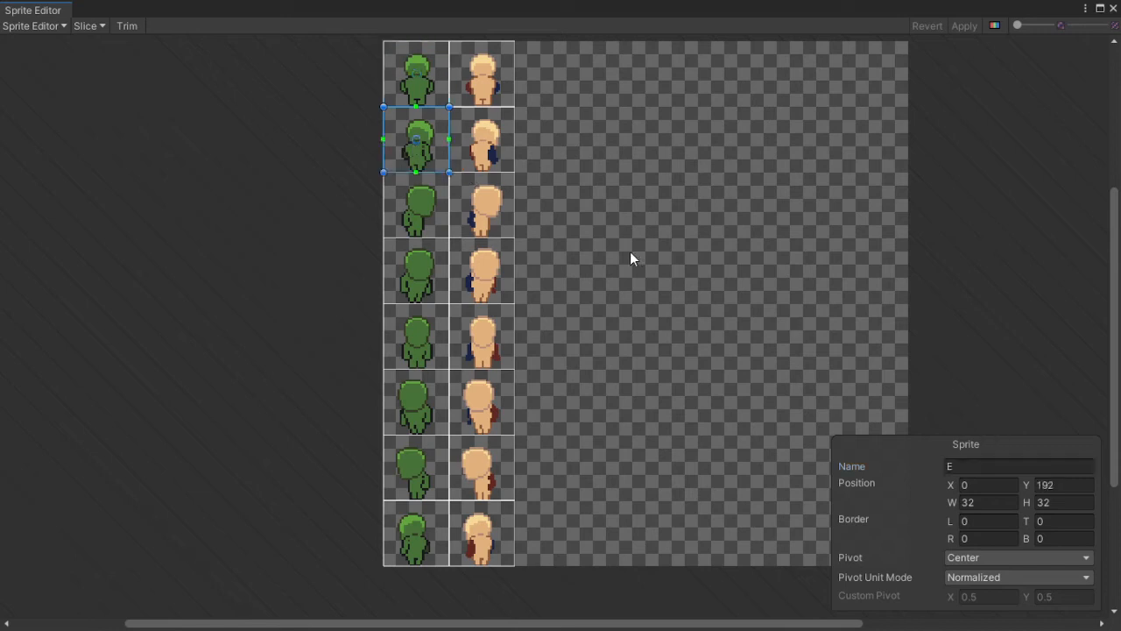
click(428, 209)
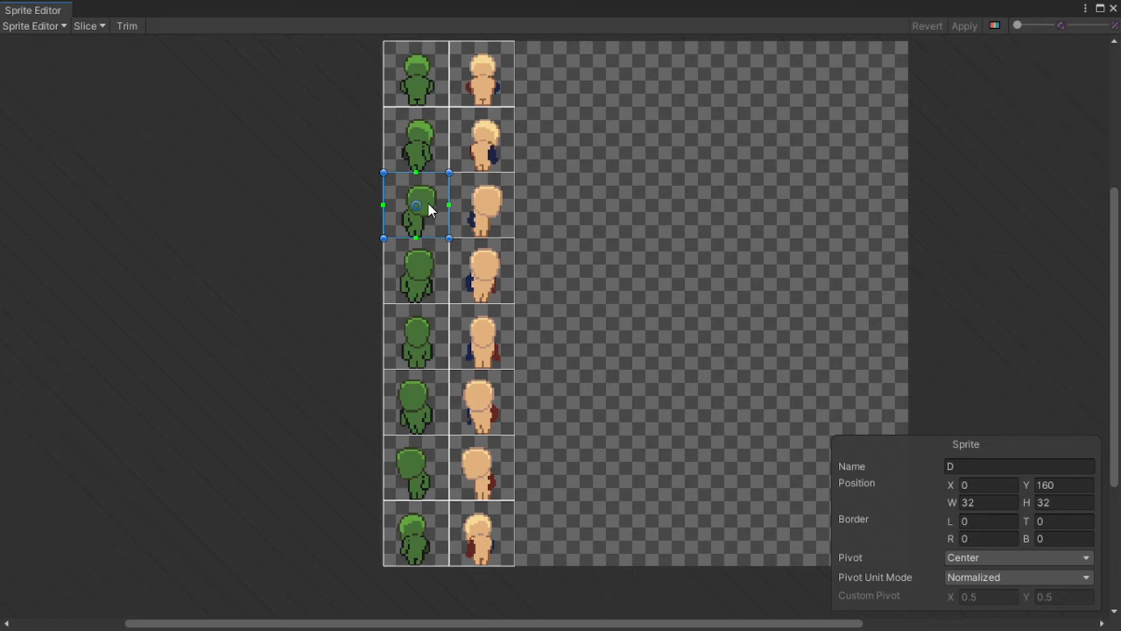
click(417, 271)
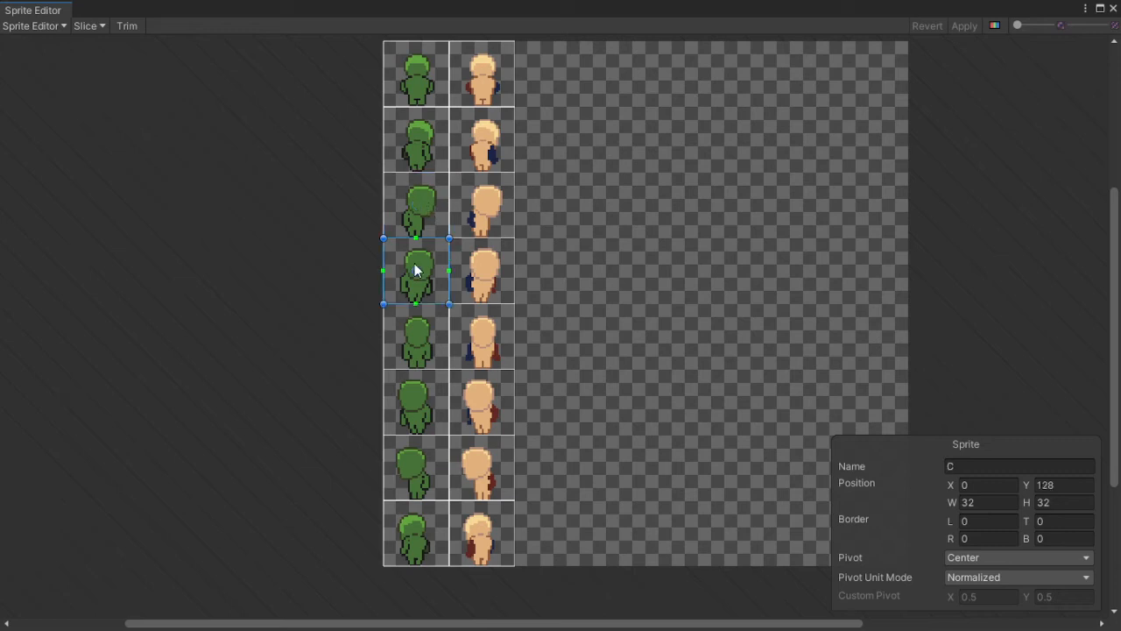
click(422, 359)
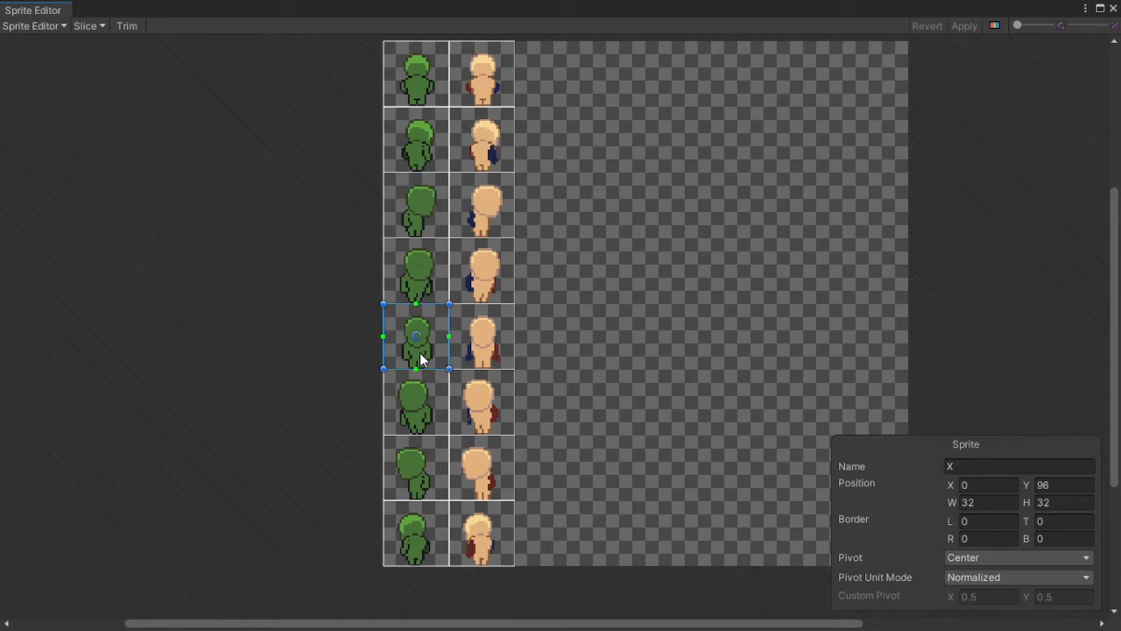
click(421, 406)
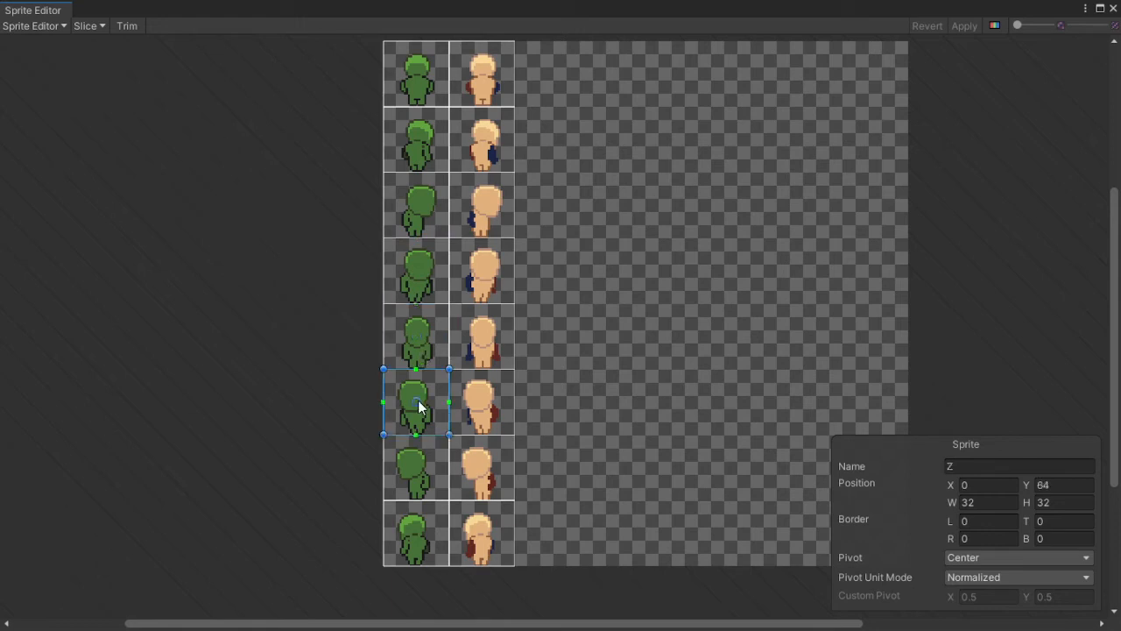
click(417, 446)
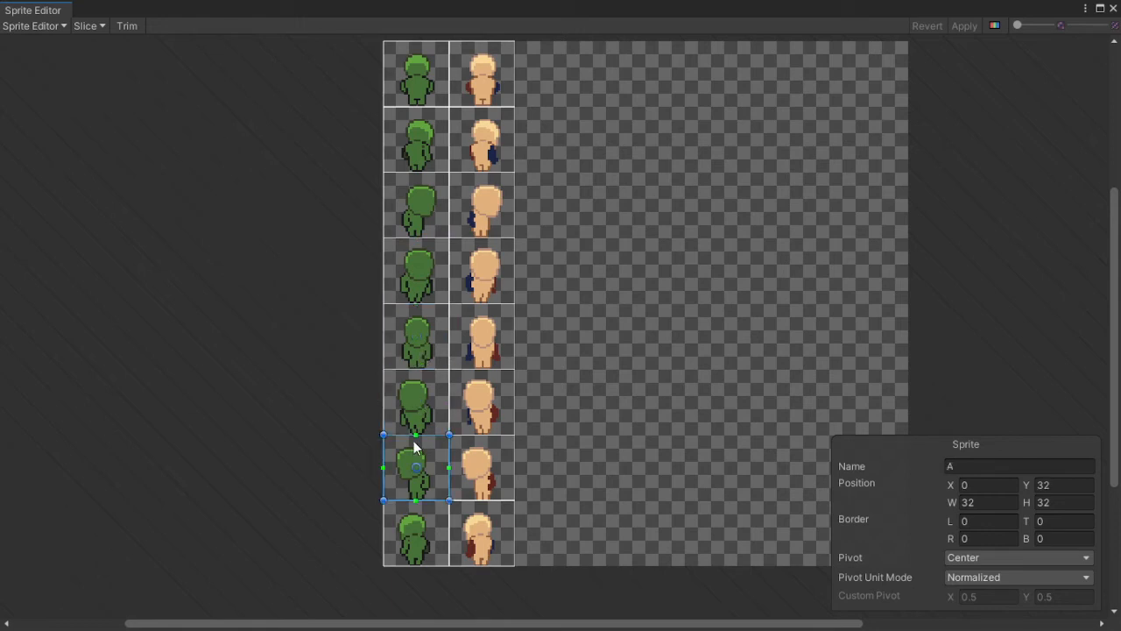
click(432, 531)
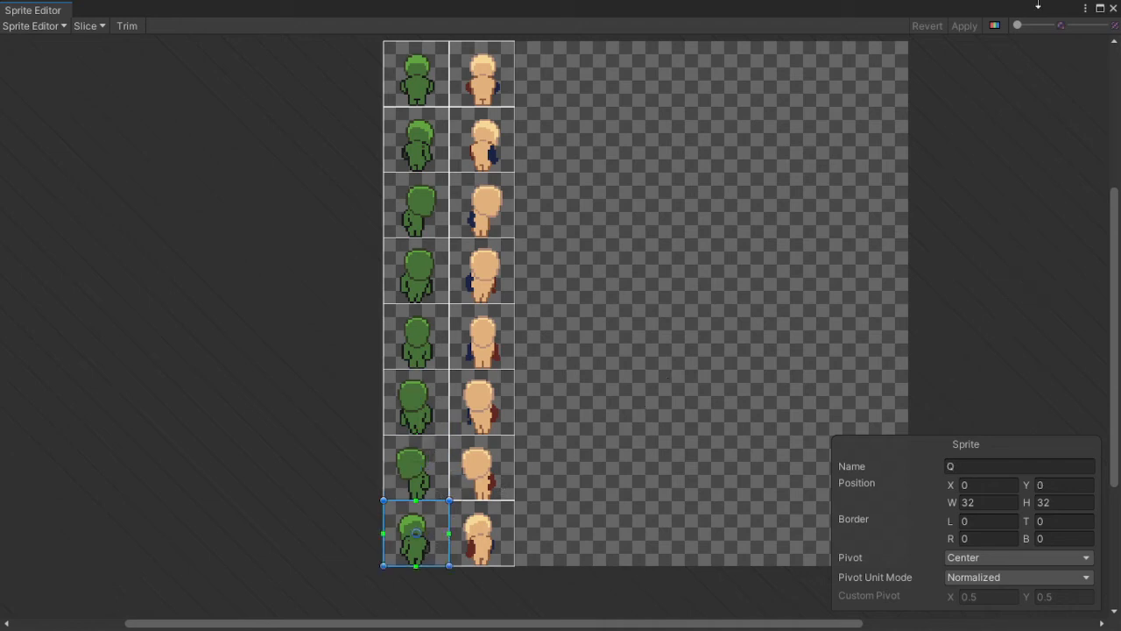
click(1113, 9)
scroll(910, 406, down, 3)
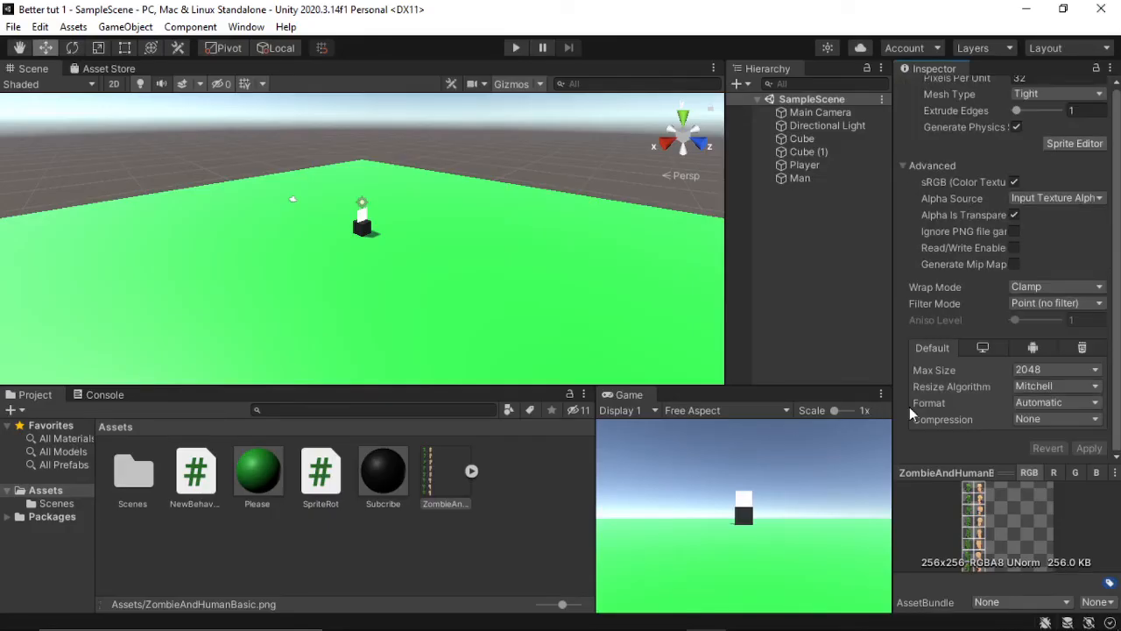
Step: Set the size of the Sprites array in the Man object's Sprite Rot script to 7
click(793, 177)
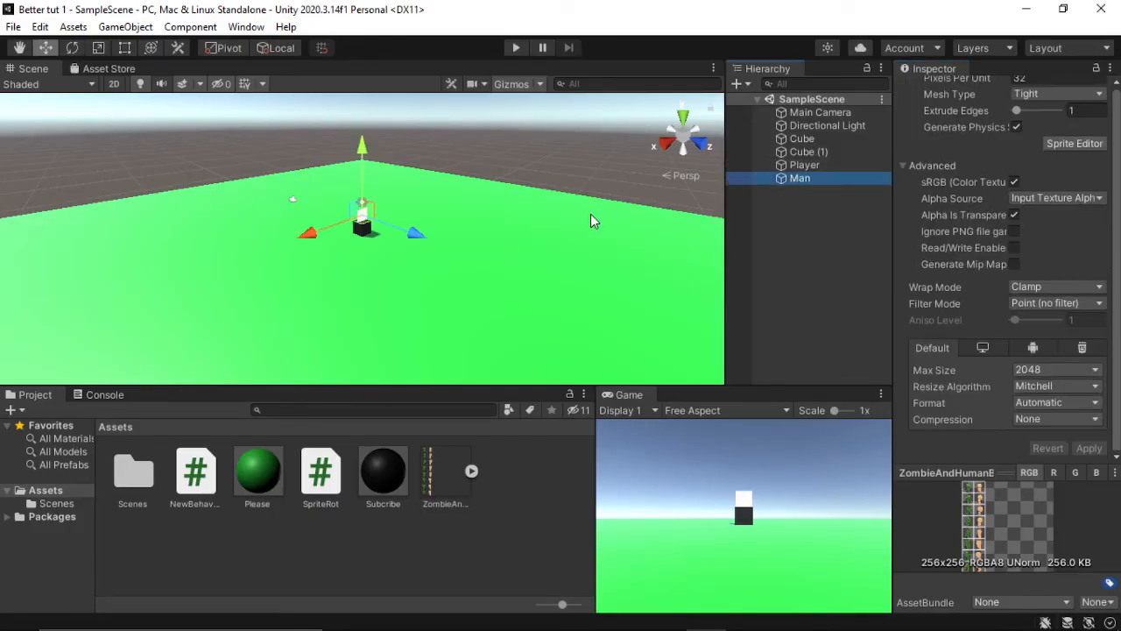
alt+drag(589, 221, 474, 134)
right_drag(474, 134, 481, 238)
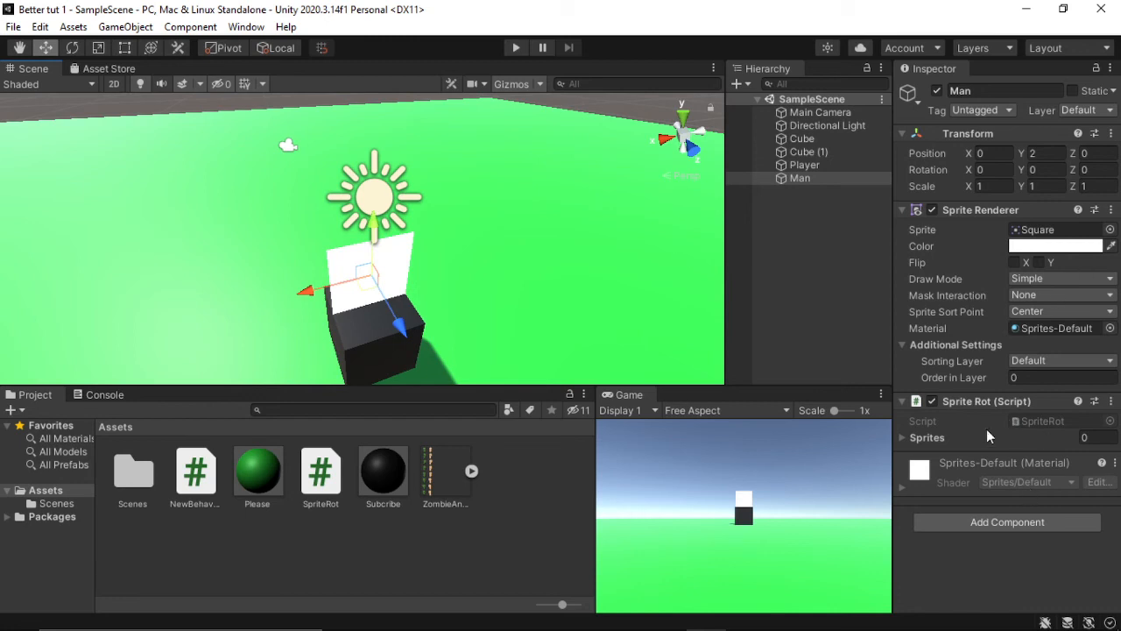
click(904, 438)
click(1097, 437)
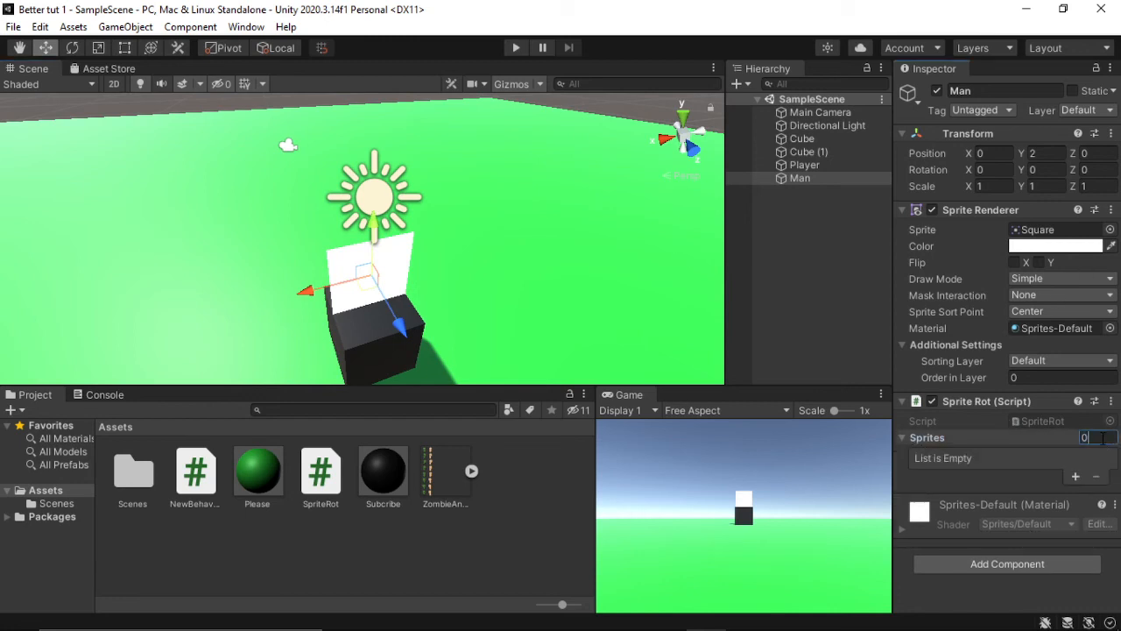
text(7)
key(Return)
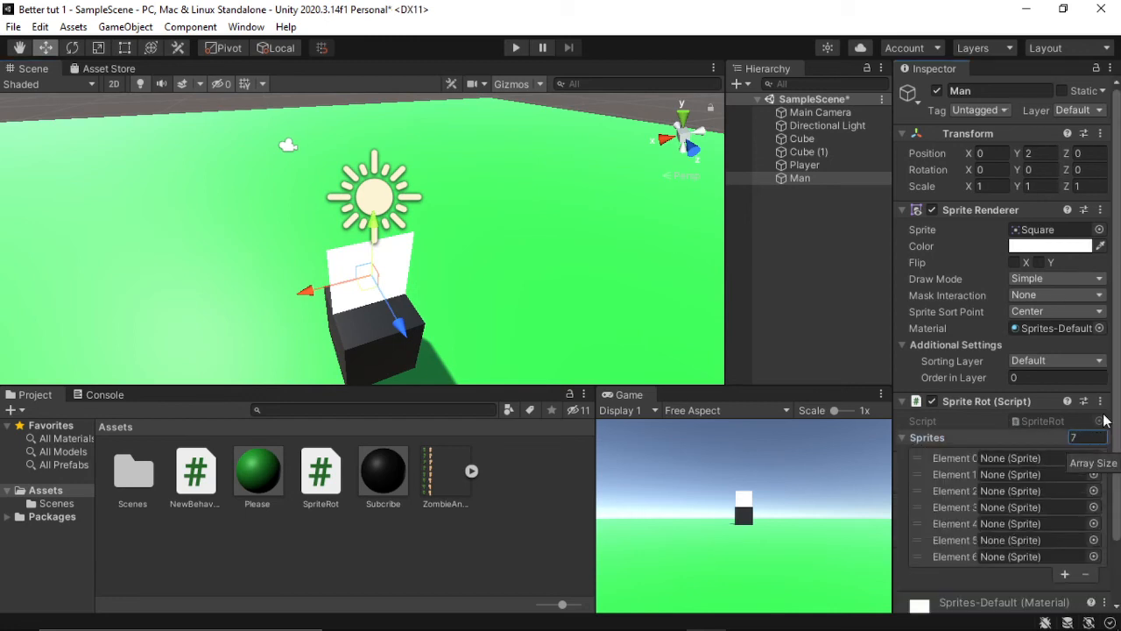
Step: Check the sprite indices used in SpriteRot.cs in Visual Studio, and return to the Unity editor
key(alt+Tab)
key(alt+Tab)
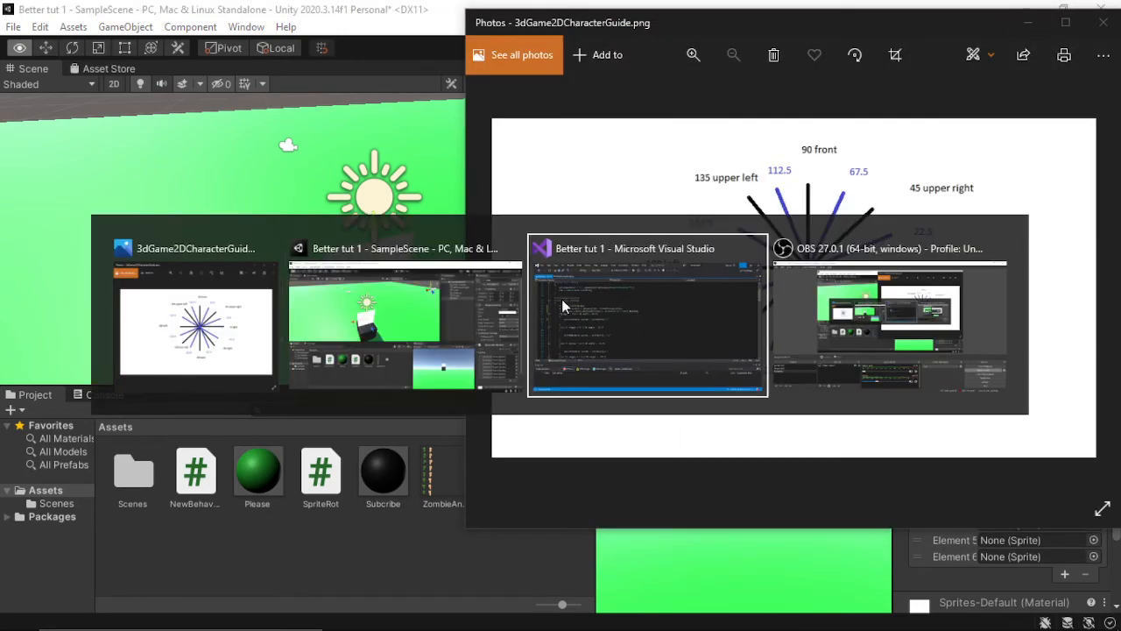
click(561, 299)
scroll(429, 304, up, 1)
key(alt+Tab)
key(alt+Tab)
key(alt+Tab)
key(alt+Tab)
scroll(428, 304, down, 17)
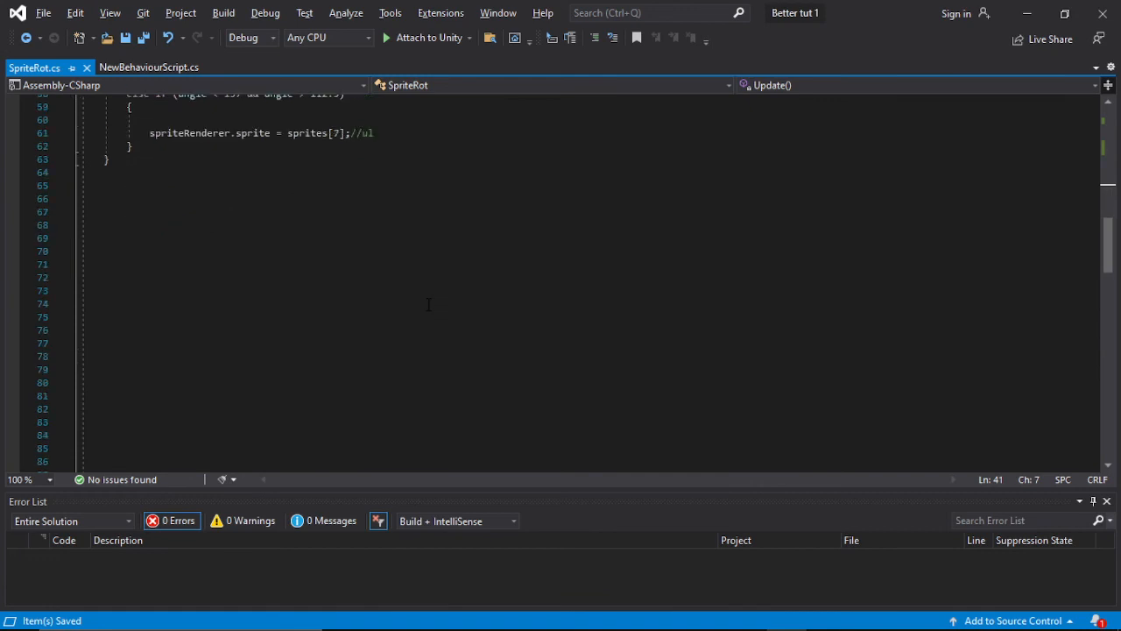
scroll(428, 307, up, 4)
key(alt+Tab)
key(alt+Tab)
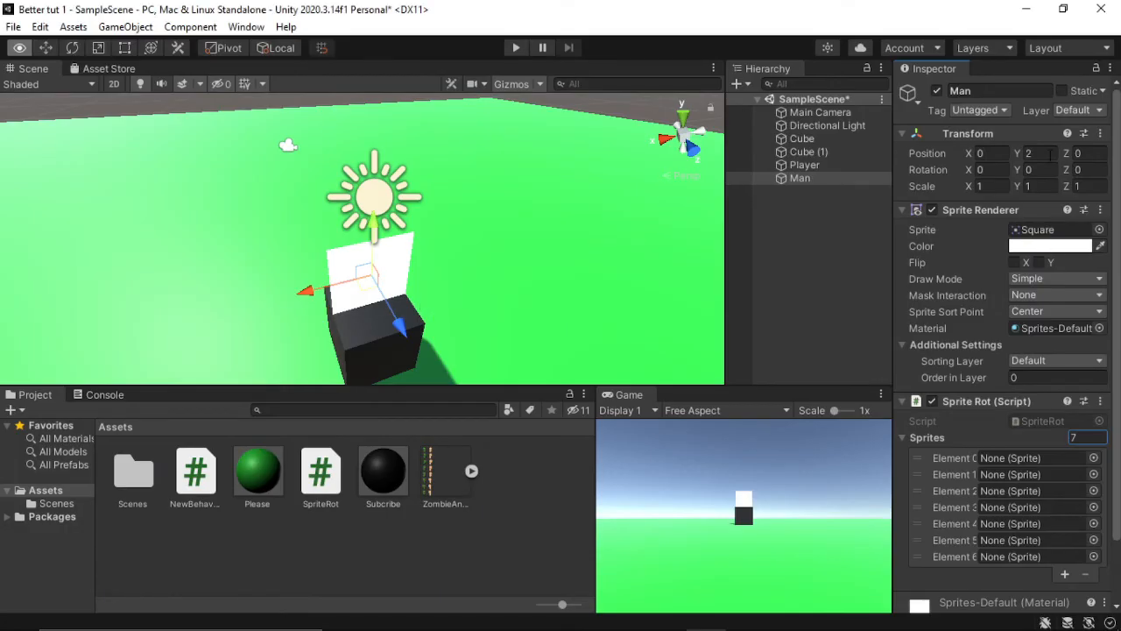
Step: Increase the Man object's Sprites array to 8 elements
click(1086, 434)
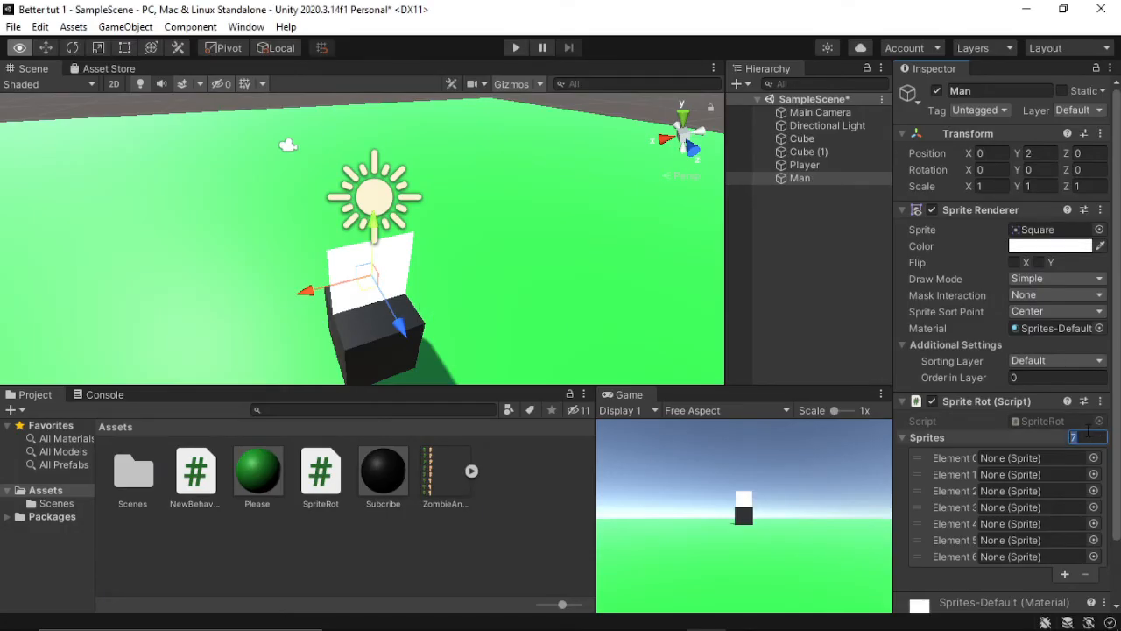
key(BackSpace)
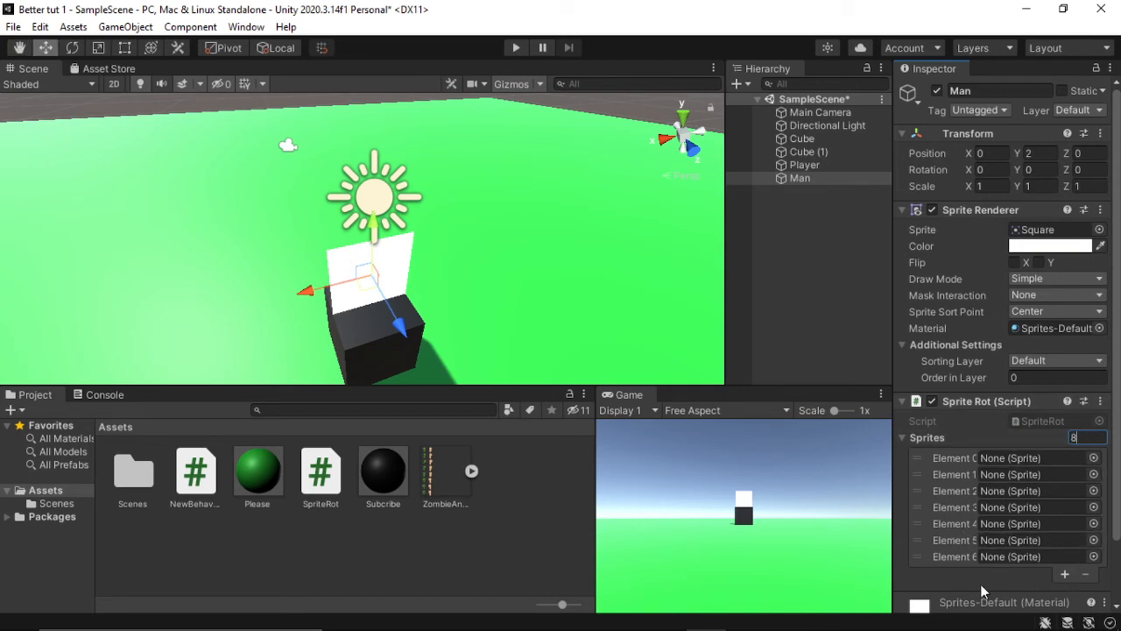
click(1064, 574)
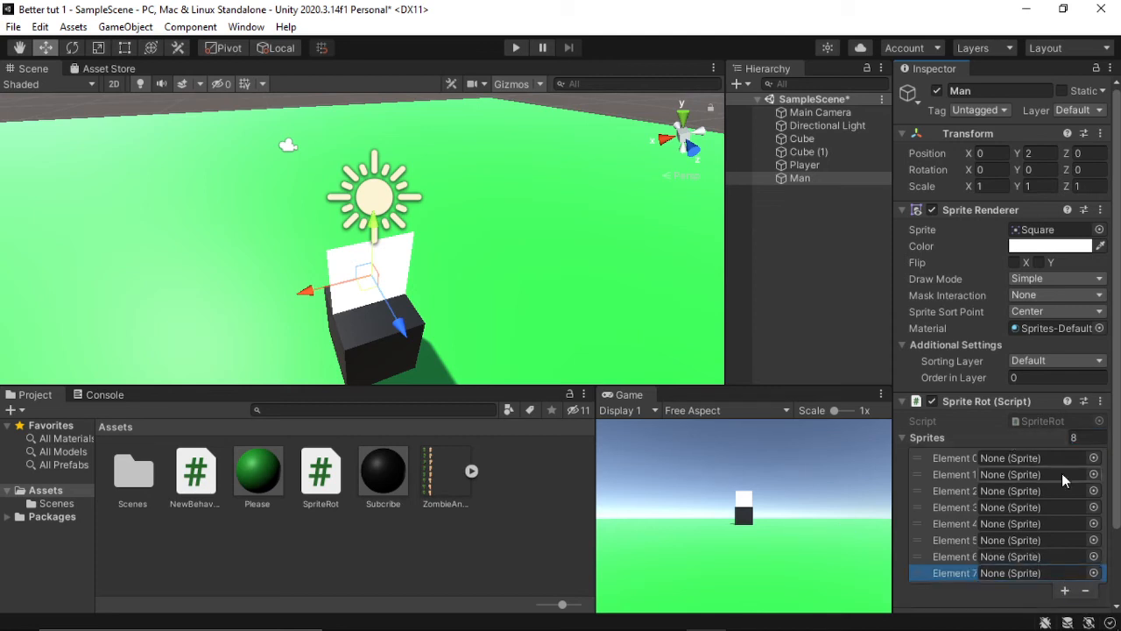
Step: Assign sprite X to Element 0 of the Man object's Sprites array
click(1093, 474)
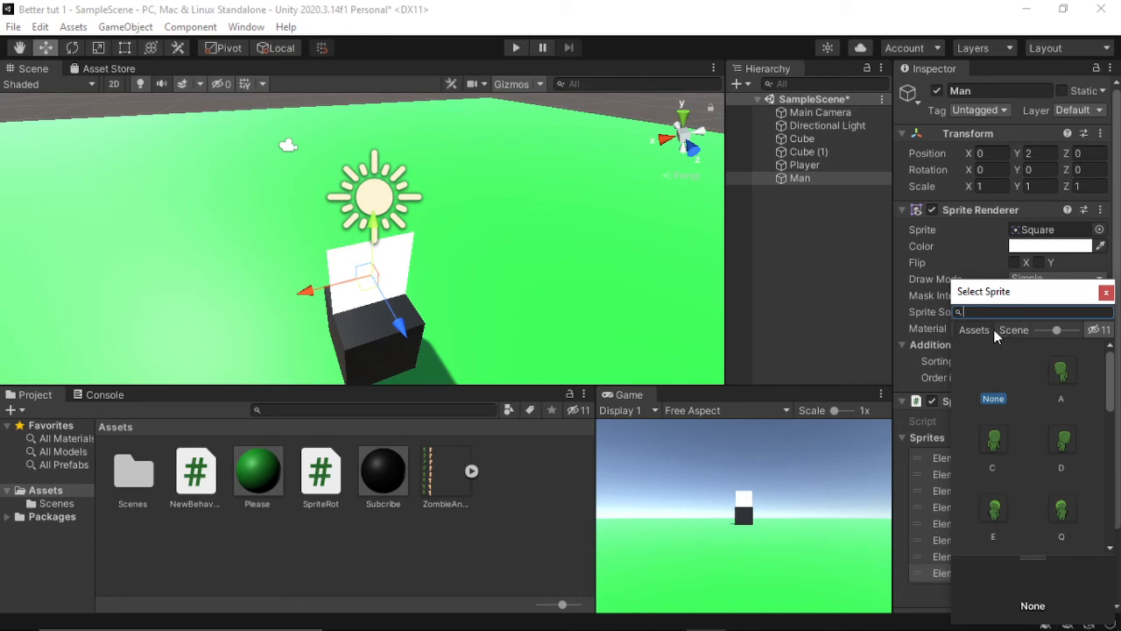
text(x)
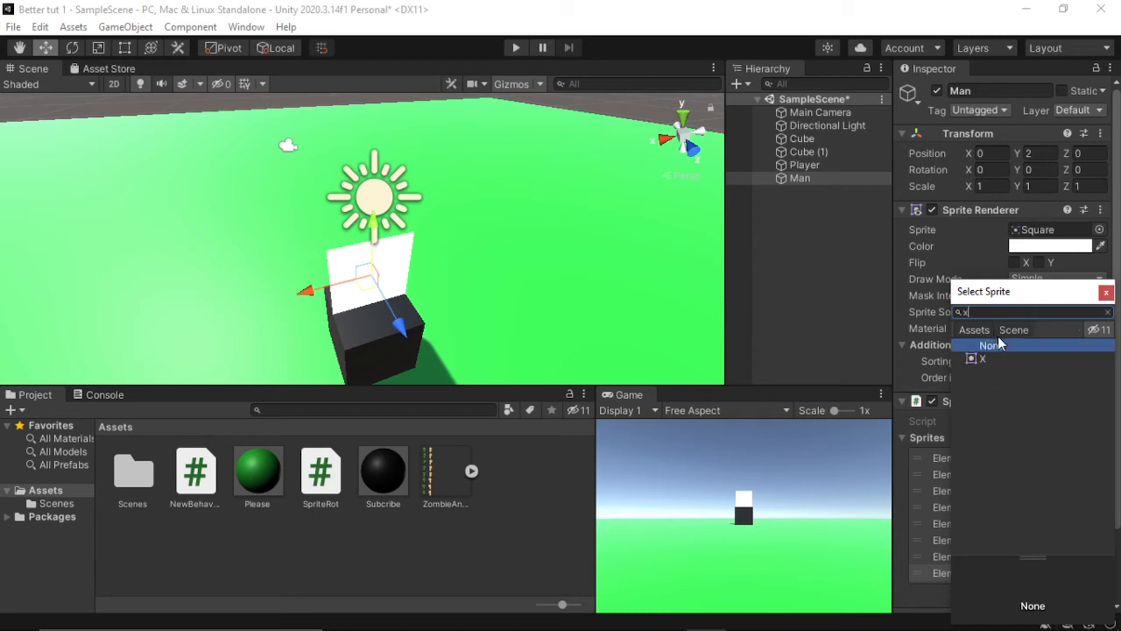
click(1001, 362)
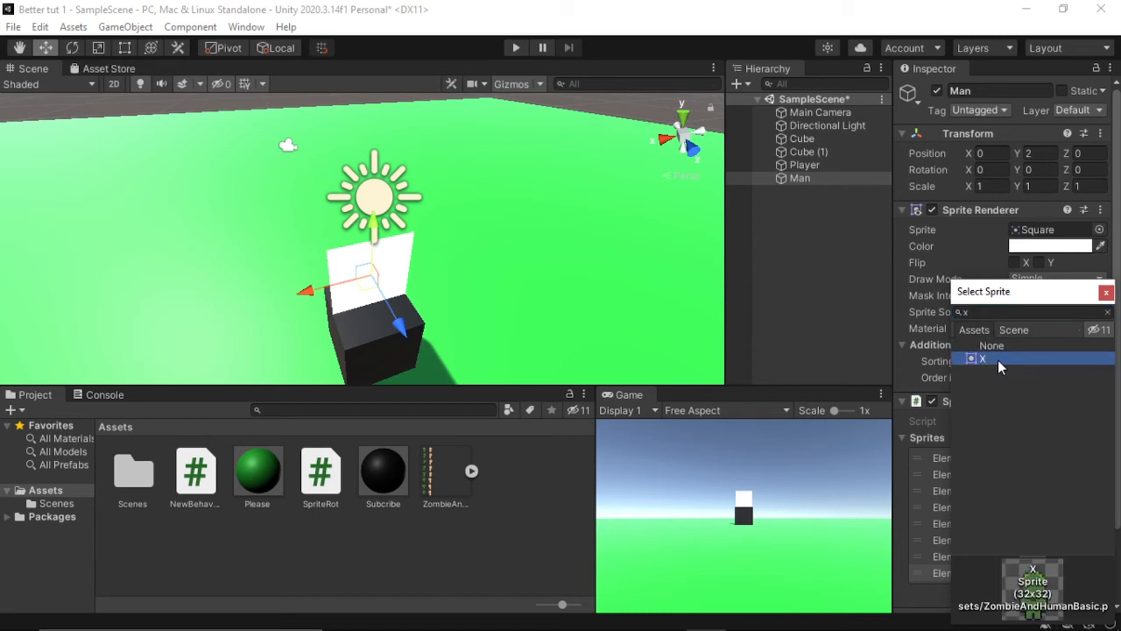
click(1107, 292)
click(1091, 478)
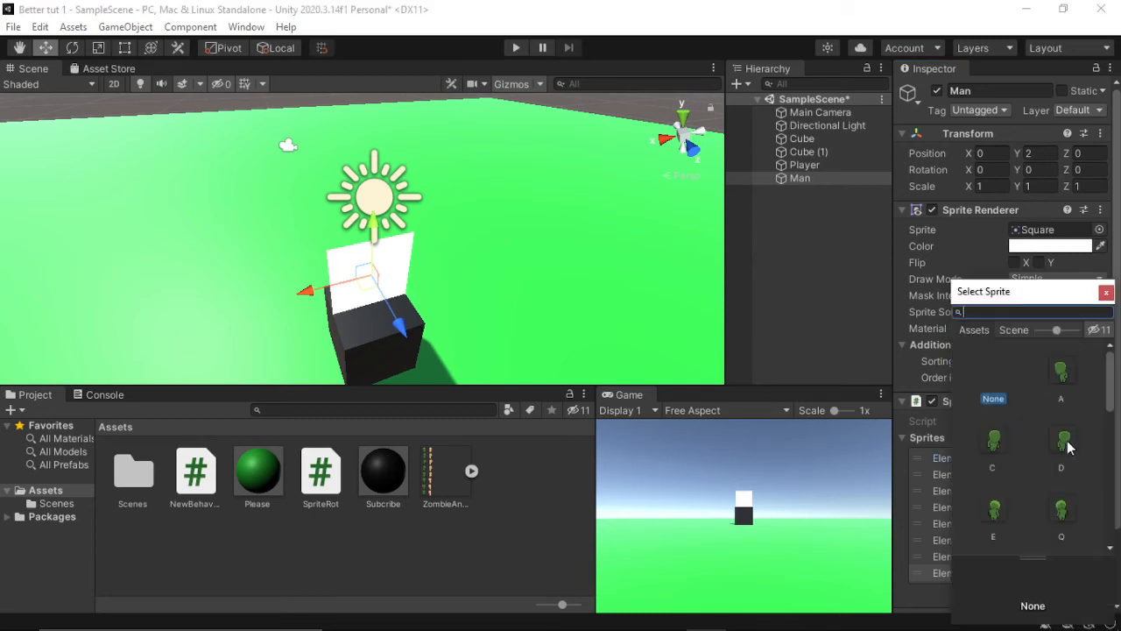
click(1106, 292)
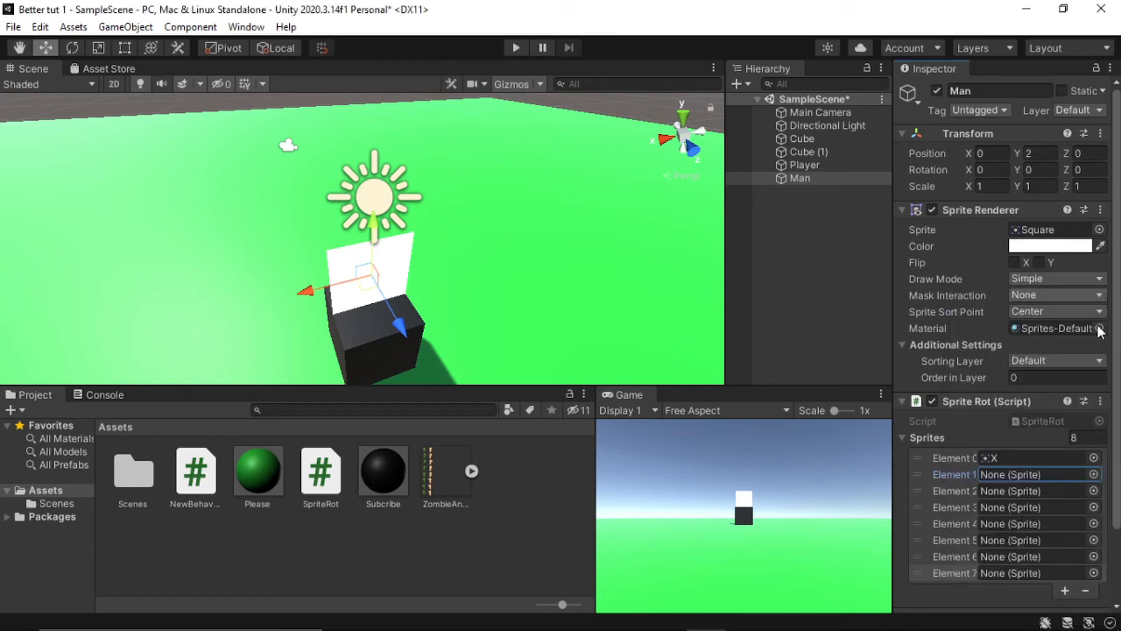
click(1096, 467)
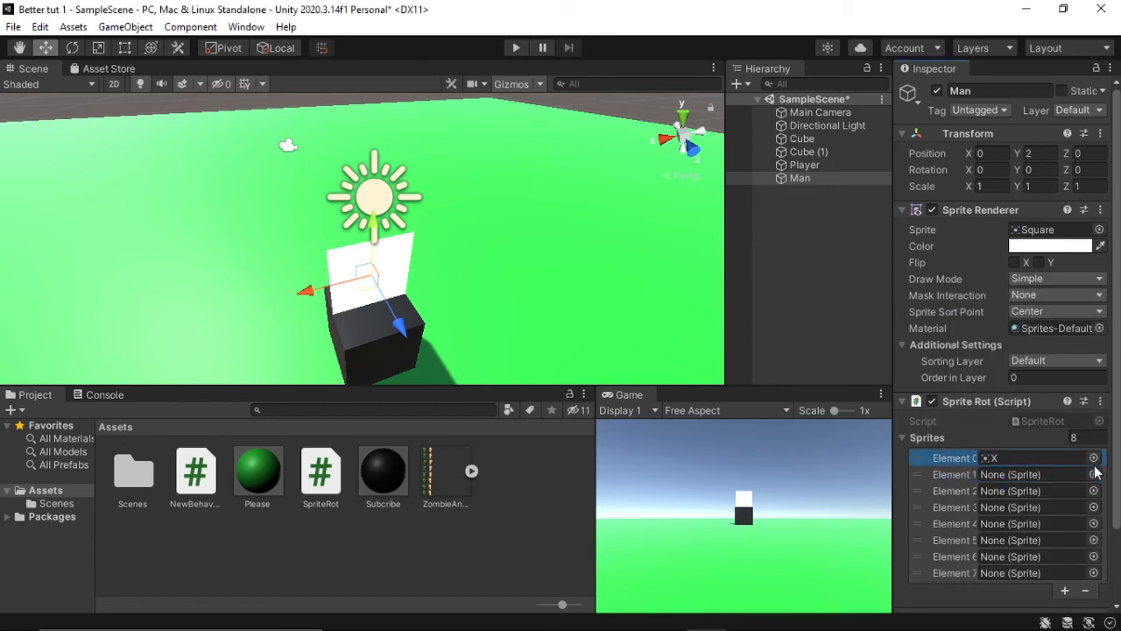
Step: Assign sprite C to Element 1 and sprite D to Element 2 of the Sprites array
click(1094, 474)
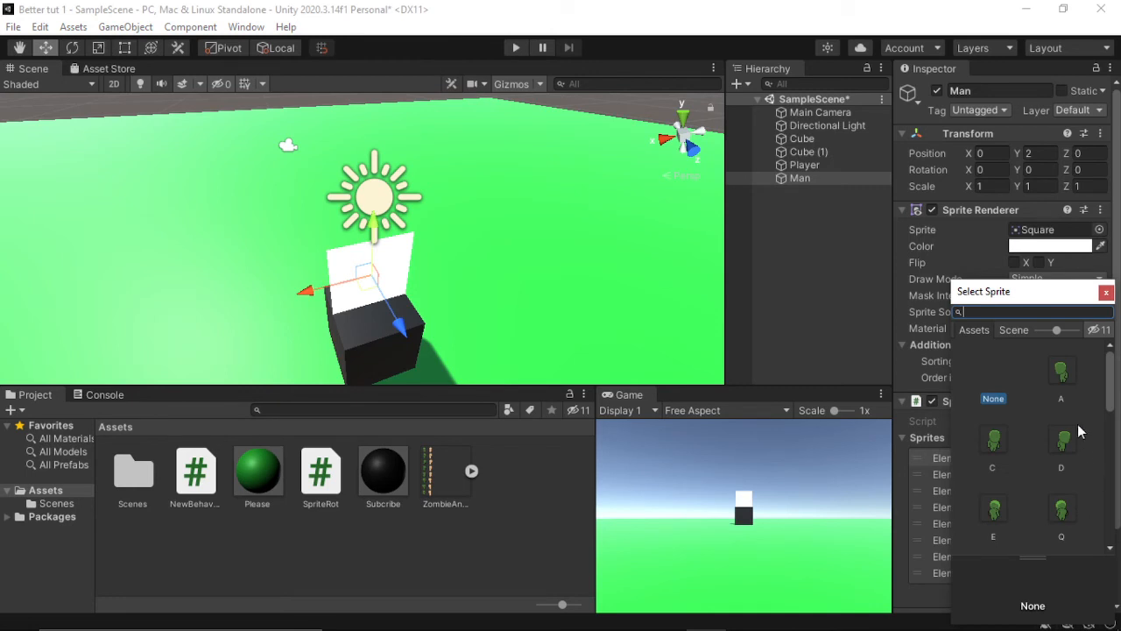
scroll(1072, 419, down, 3)
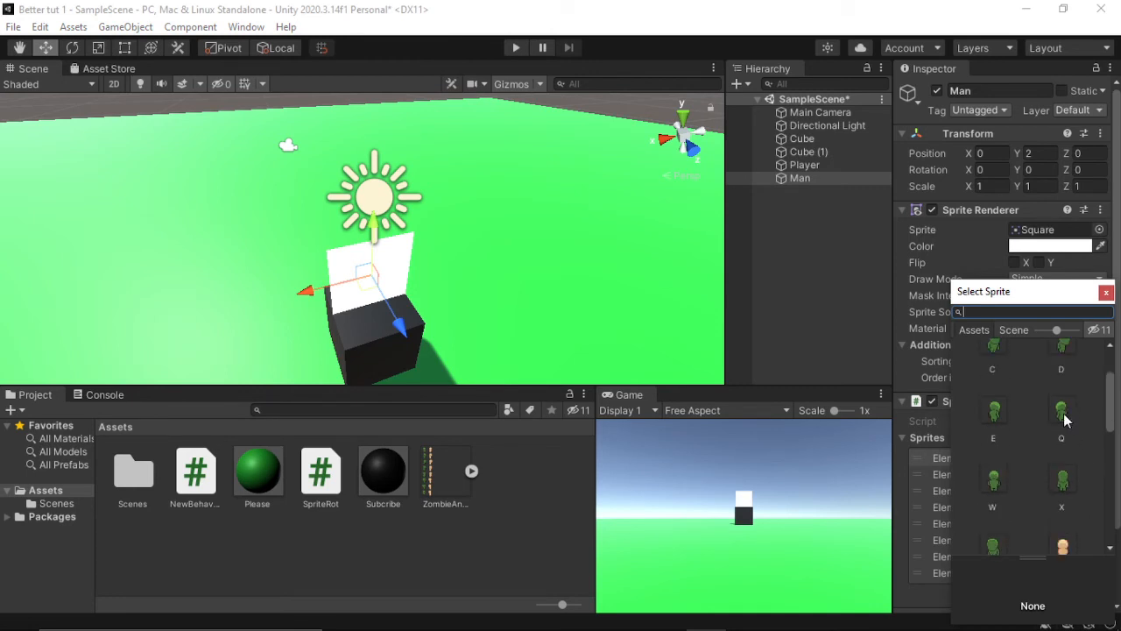
text(c)
click(1067, 372)
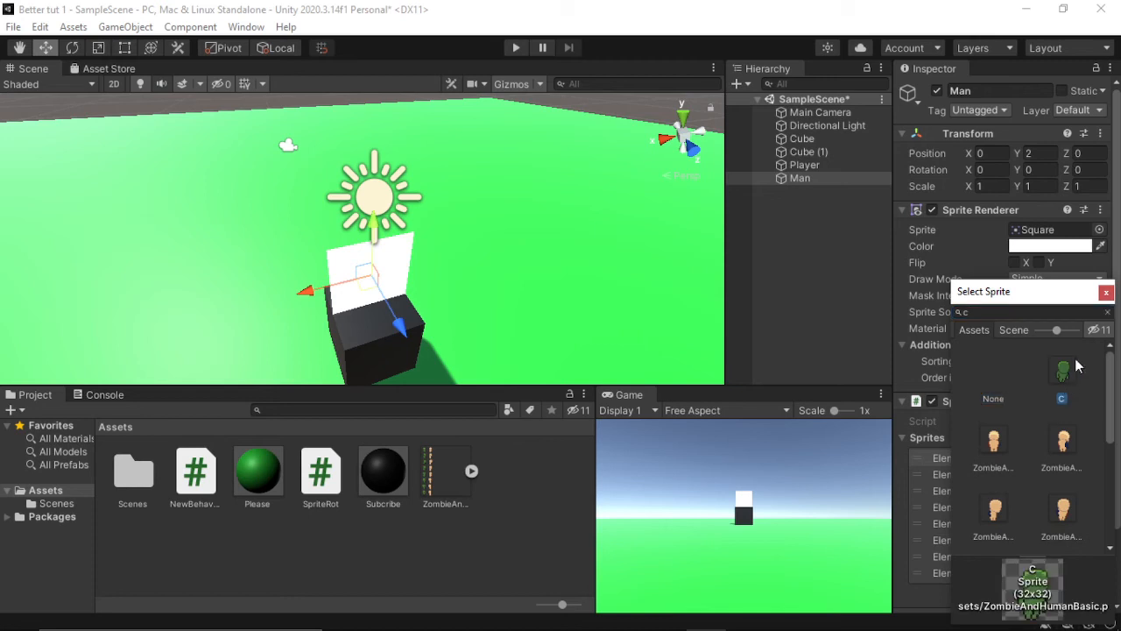
click(1106, 291)
click(1094, 491)
text(d)
click(1066, 378)
click(1106, 291)
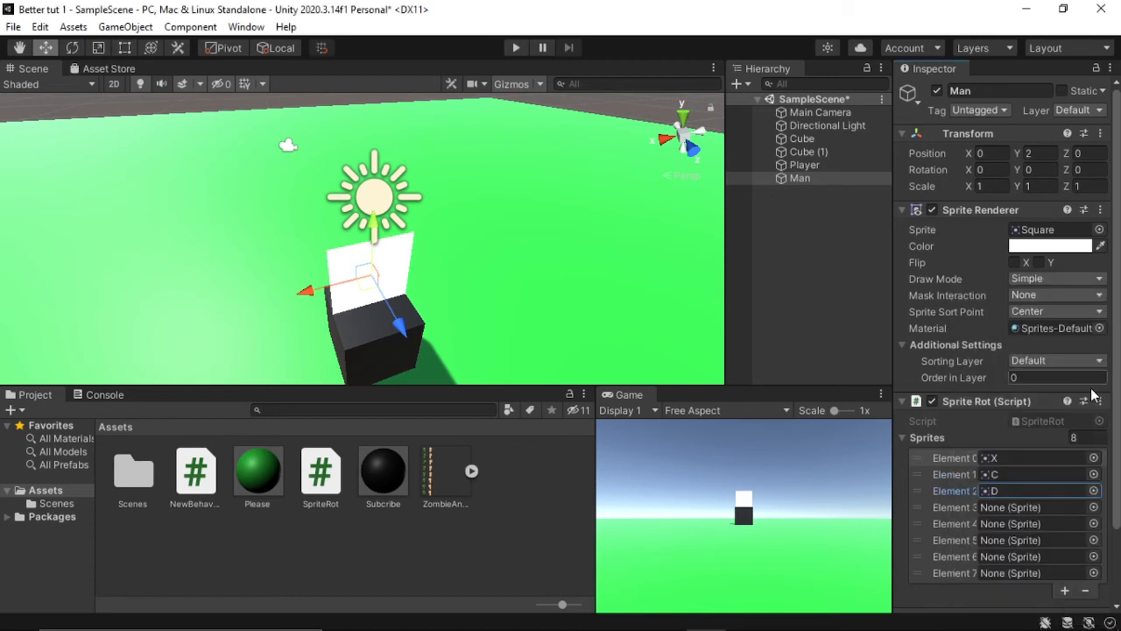
Step: Assign sprite E to Element 3 and sprite W to Element 4 of the Sprites array
click(1094, 507)
text(e)
click(1067, 379)
click(1106, 292)
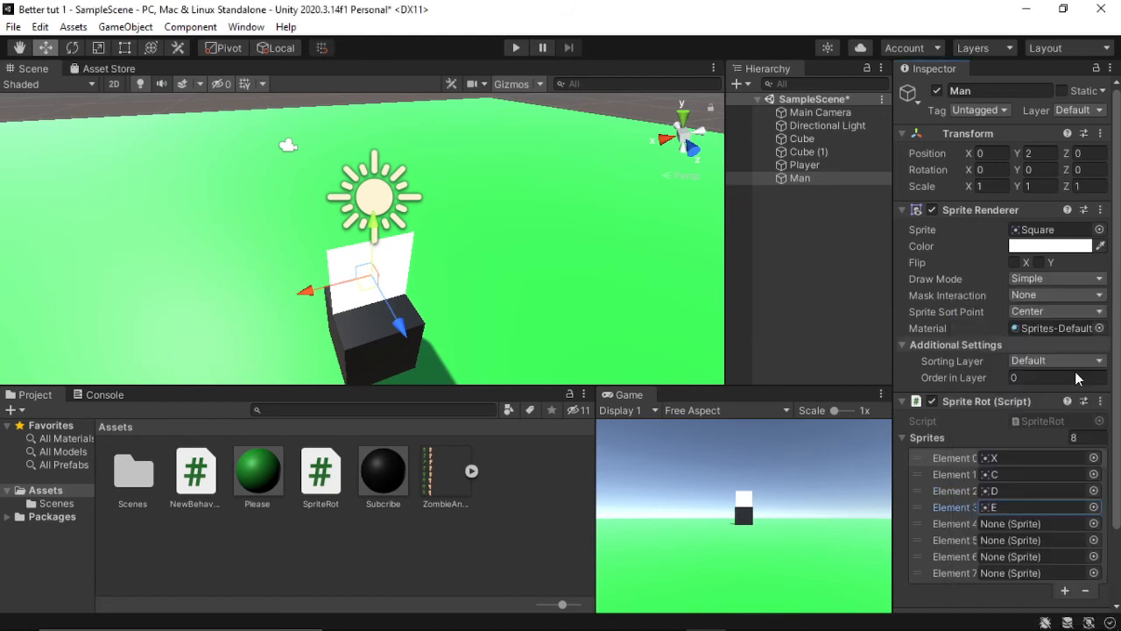
click(1094, 524)
text(w)
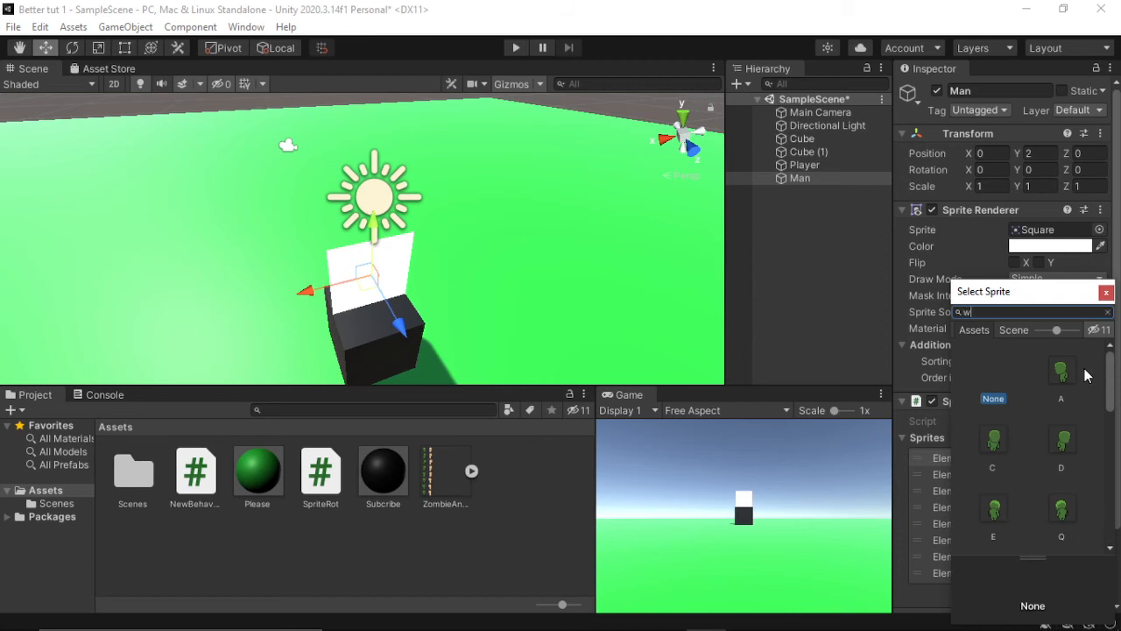
click(1070, 372)
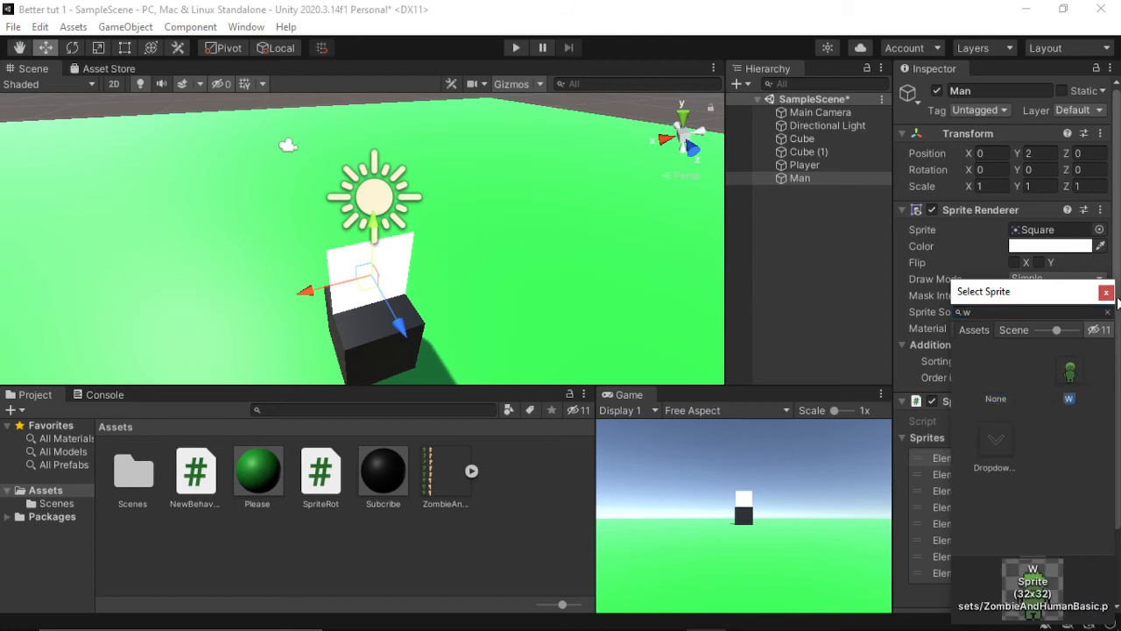
click(1106, 291)
Step: Assign sprite Q to Element 5 and sprite A to Element 6 of the Sprites array
click(1093, 541)
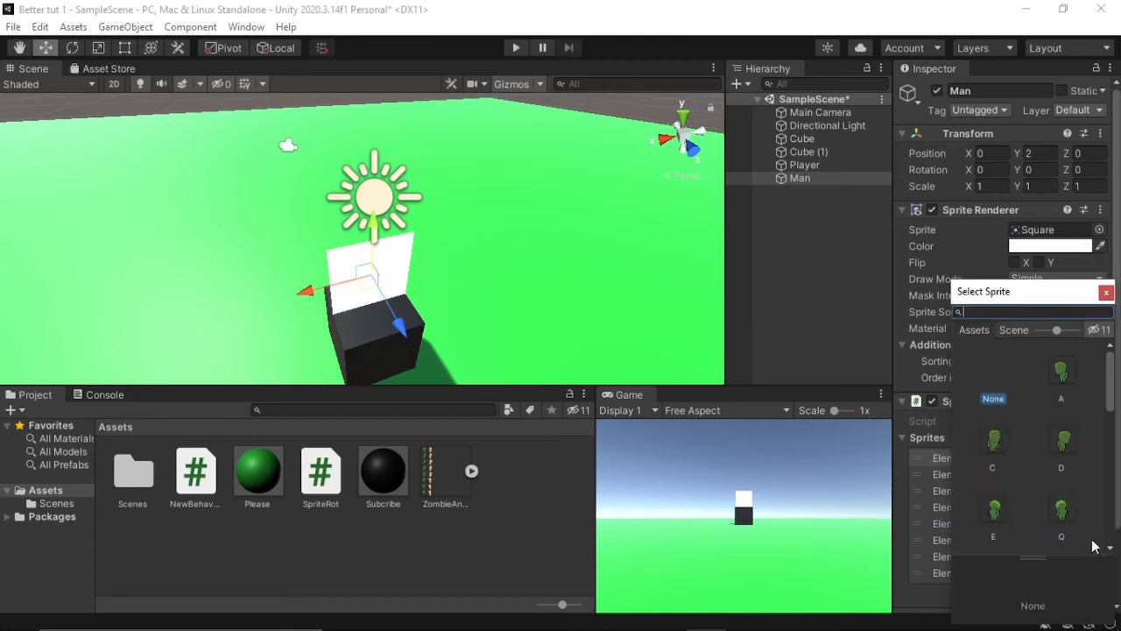
text(q)
click(1011, 360)
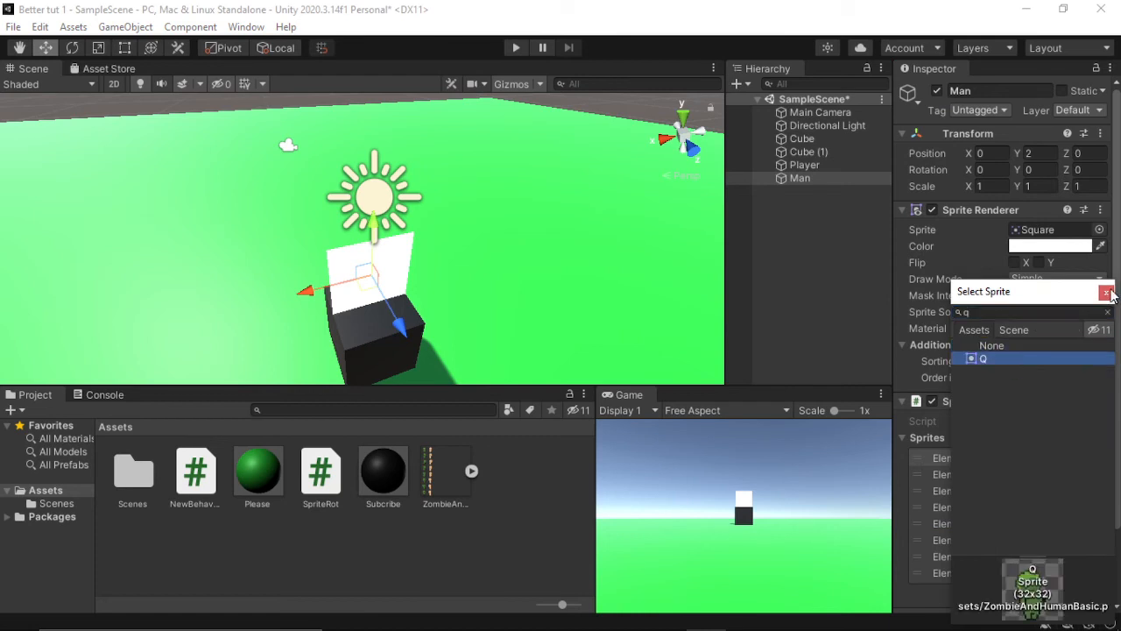
click(1107, 292)
click(1094, 558)
text(a)
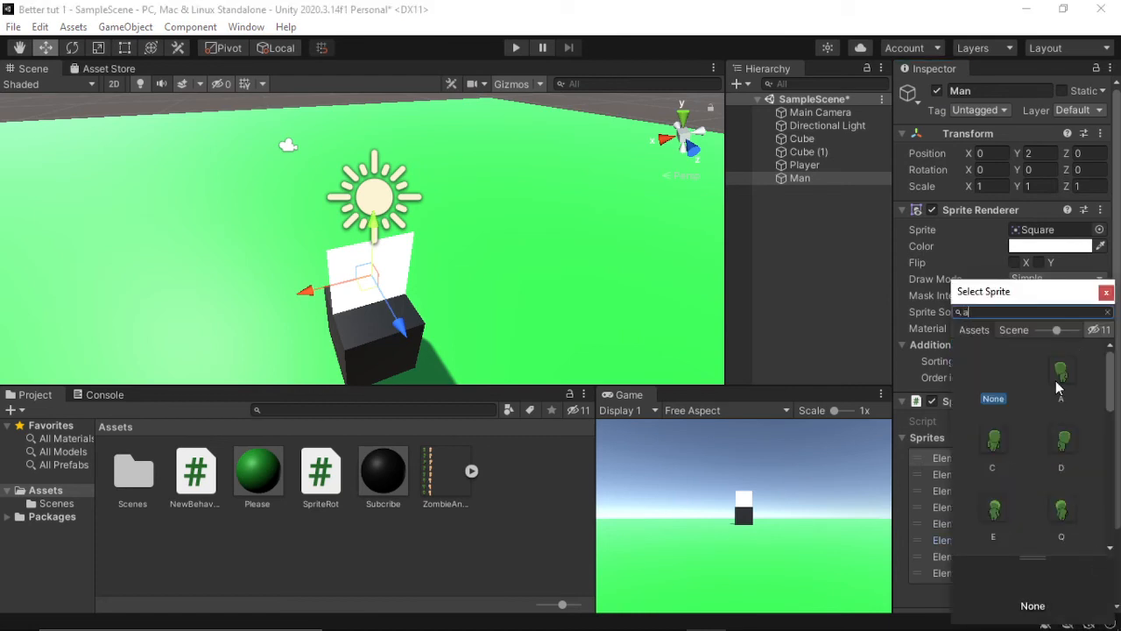
click(1056, 377)
click(1107, 292)
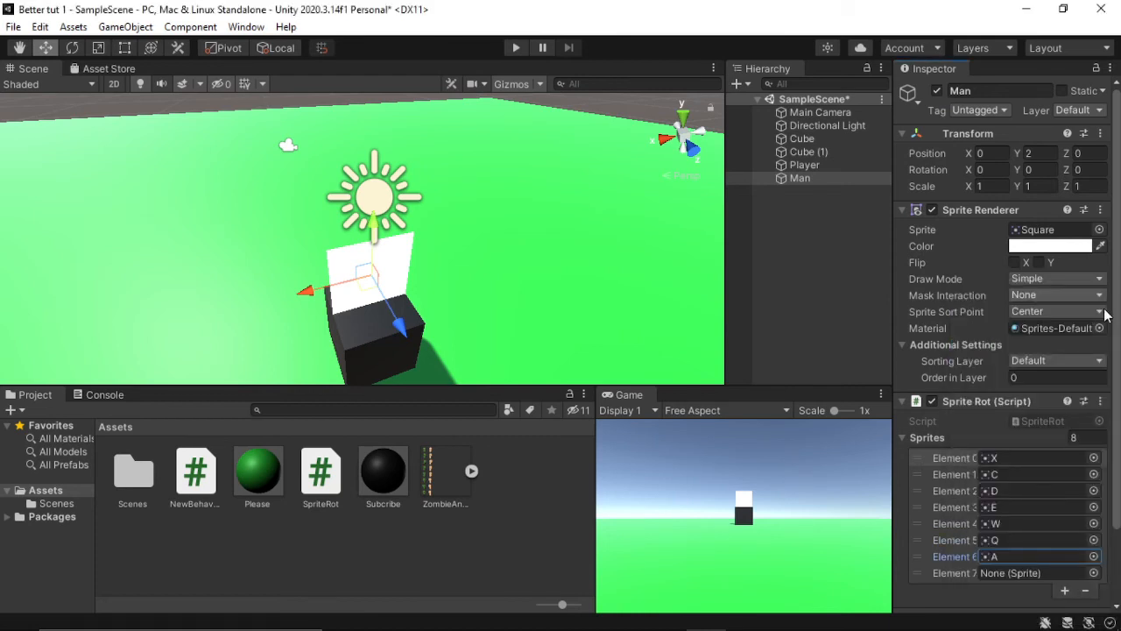
Step: Assign sprite Z to Element 7, the last entry of the Man object's Sprites array
click(1095, 574)
text(z)
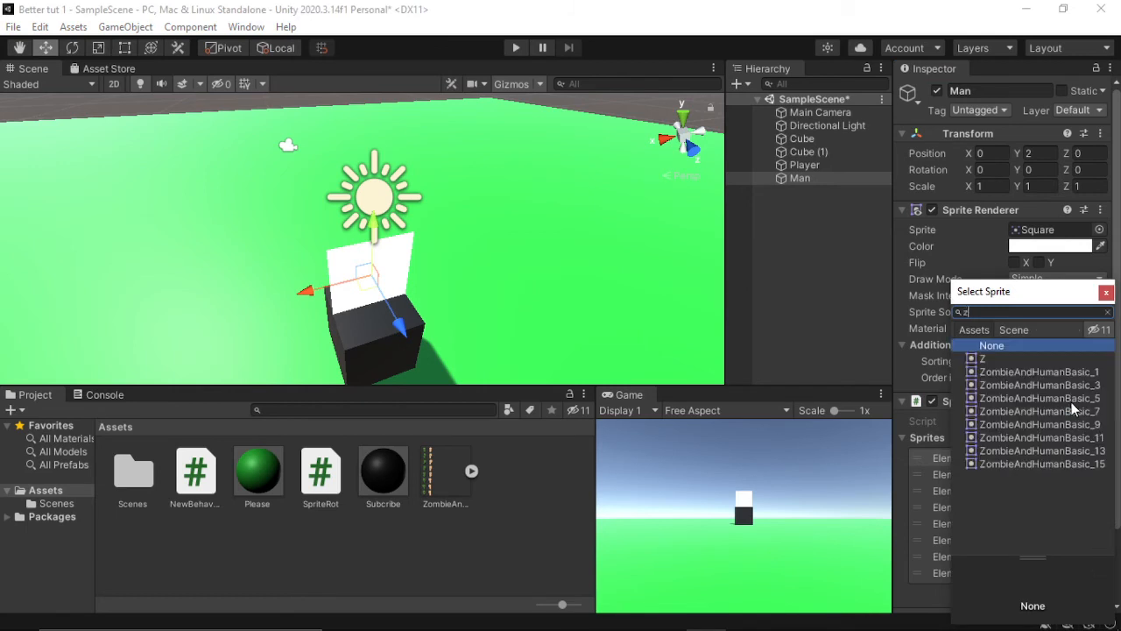
click(1061, 357)
click(1106, 292)
scroll(1104, 307, down, 3)
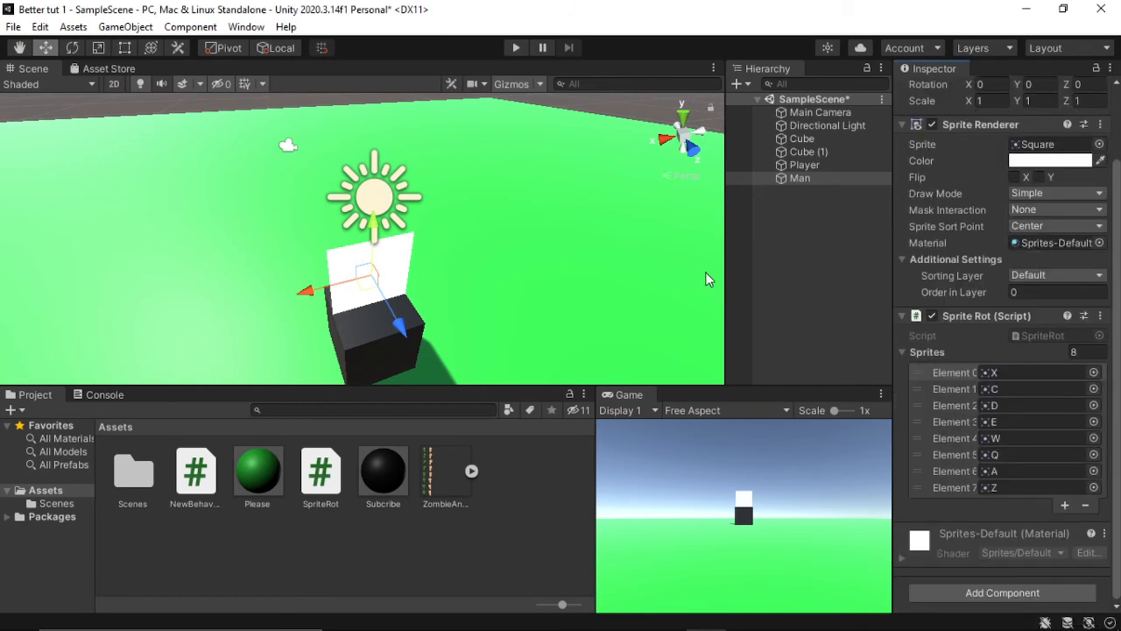
Step: Play the scene, set the Player's Move Speed to 2, and try walking forward in the game
click(523, 45)
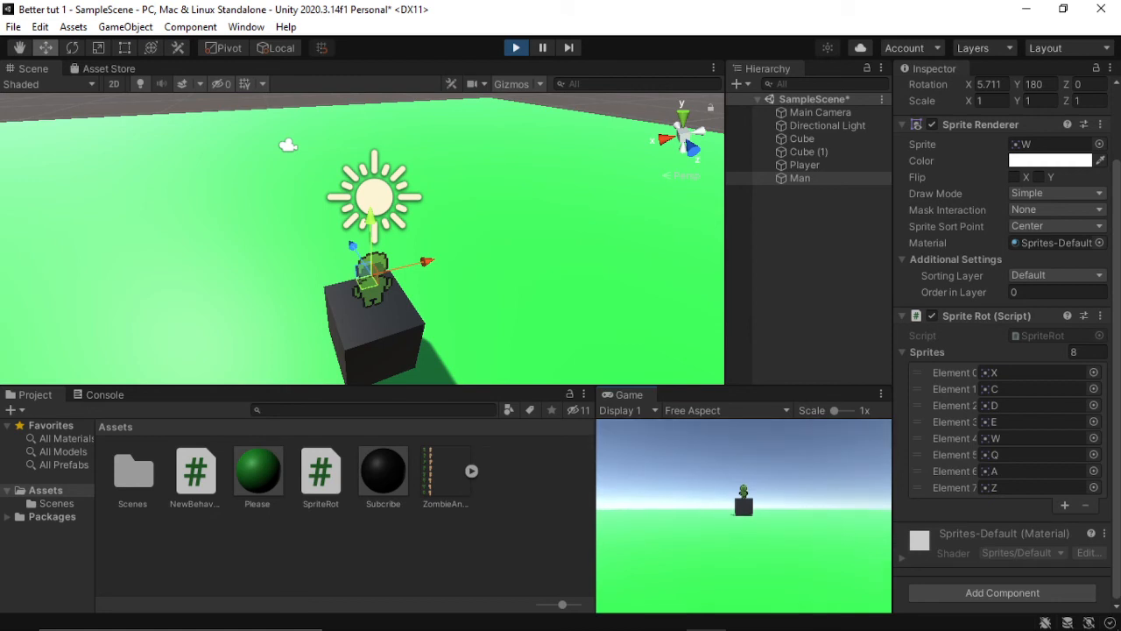
click(835, 161)
click(1023, 544)
text(2)
click(815, 517)
key(w)
key(w)
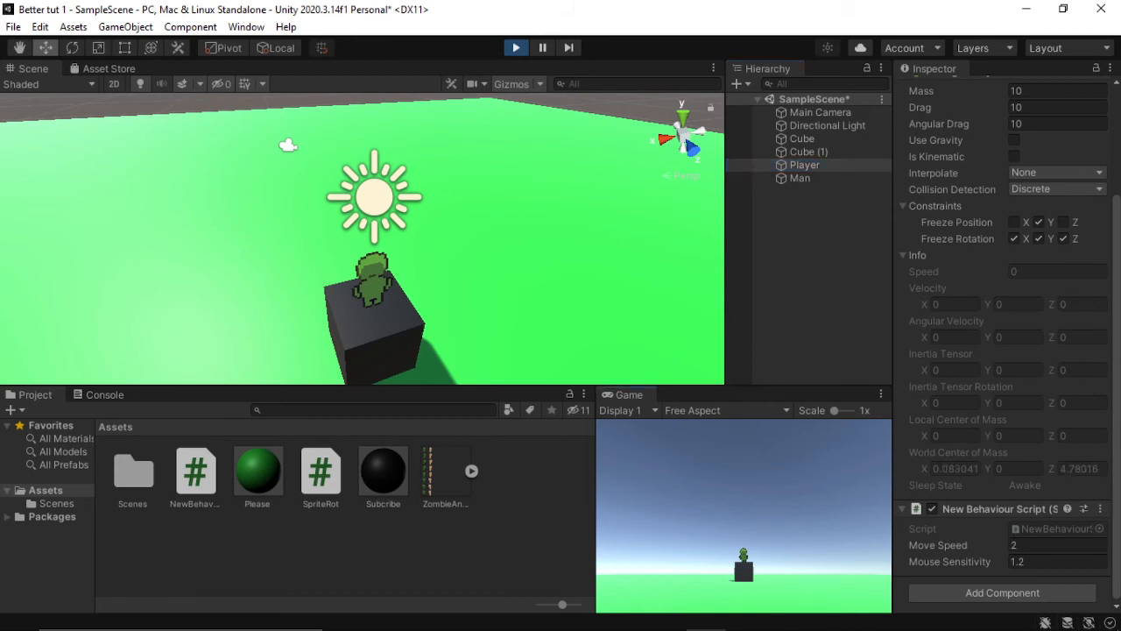
key(Escape)
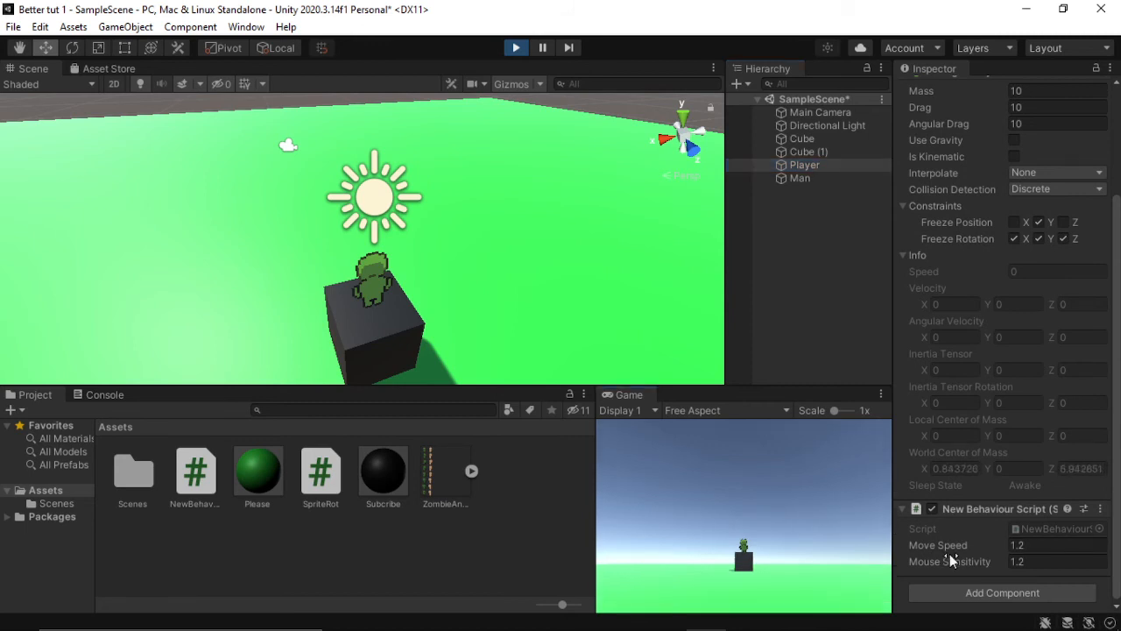
Step: Try to clear the Player's Move Speed value, and test sprinting forward in the game
click(1019, 545)
key(BackSpace)
click(744, 515)
key(shift+w)
key(Escape)
Step: View the black cube from above in the scene, select the Player, and walk it forward to follow its position
click(502, 217)
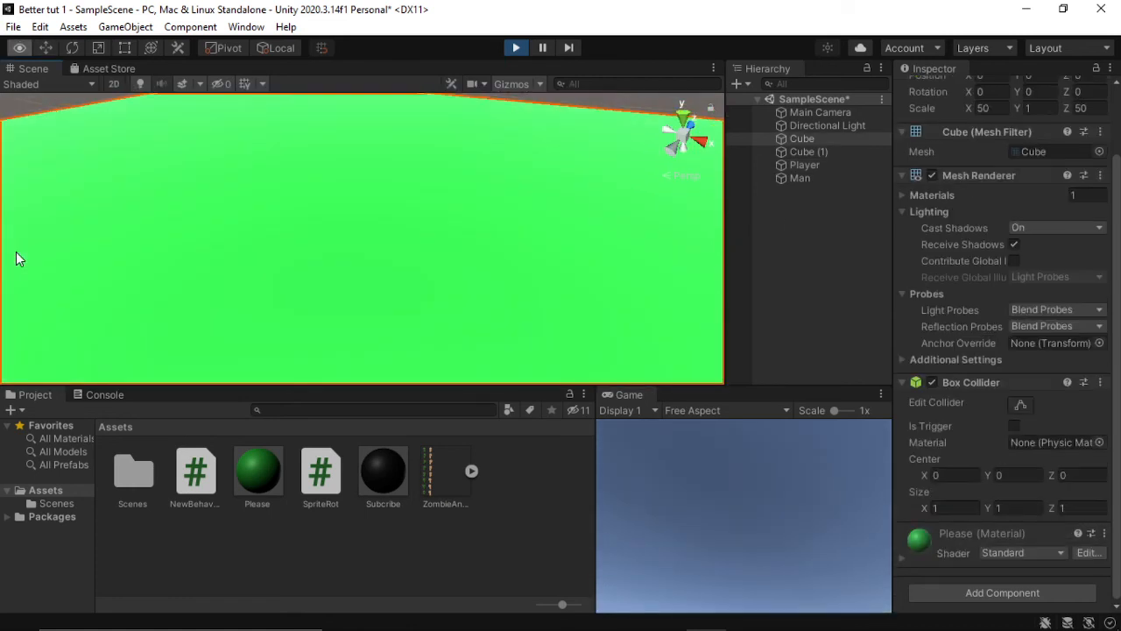
right_drag(455, 235, 729, 247)
right_drag(625, 340, 380, 338)
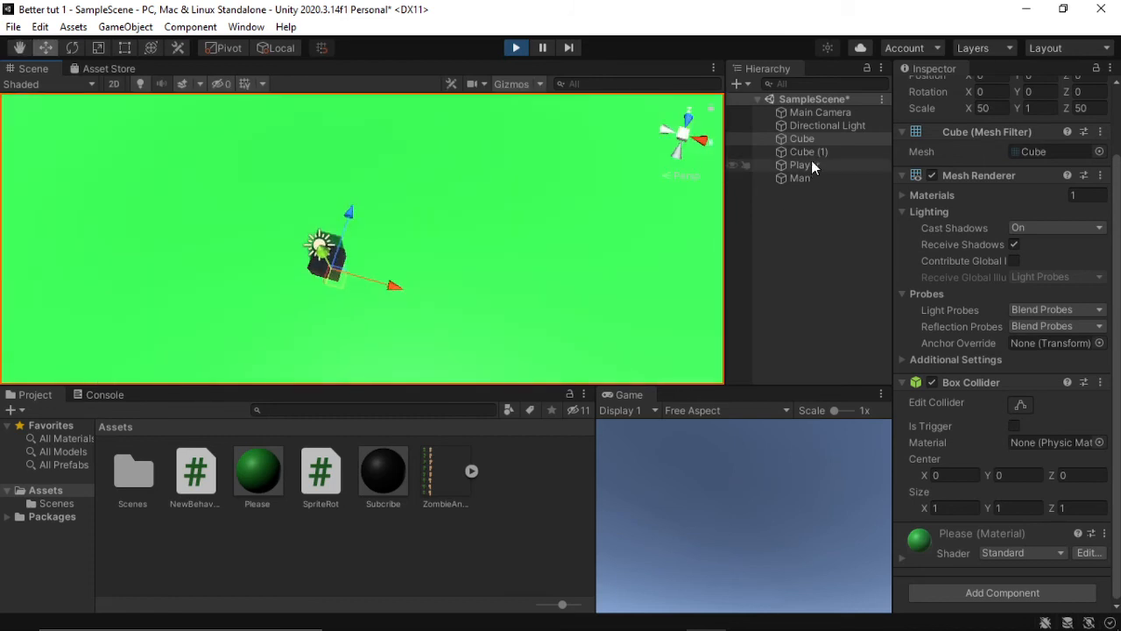
click(811, 165)
click(677, 456)
key(w)
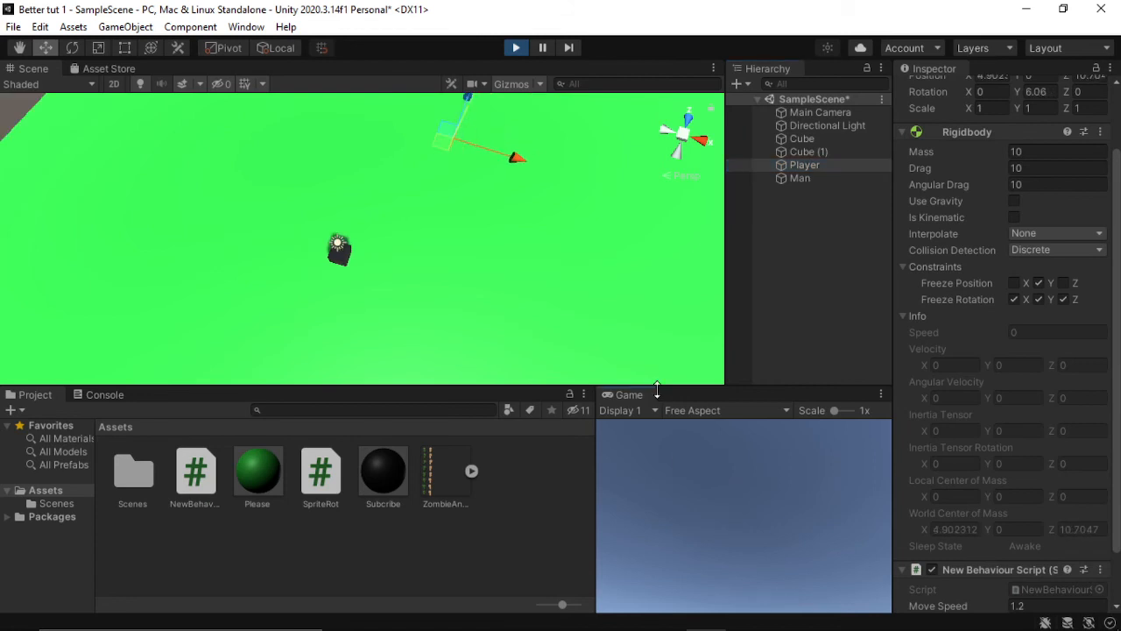
Step: Walk the Player backward and around the Man to examine its sprite from different angles, and stop play mode
click(677, 470)
key(s)
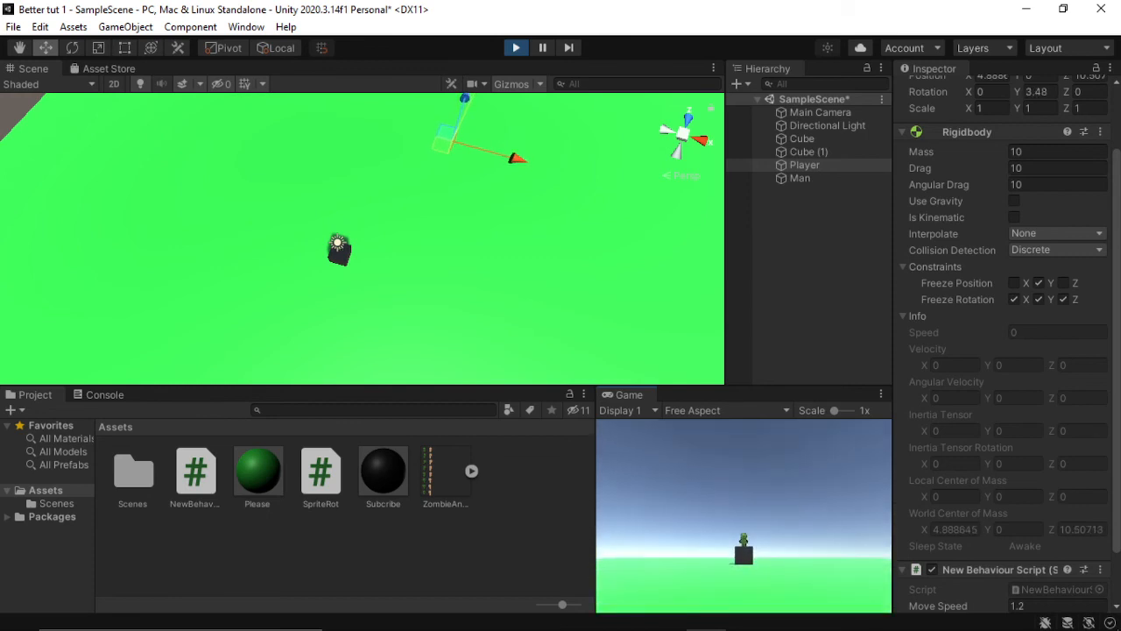
key(s)
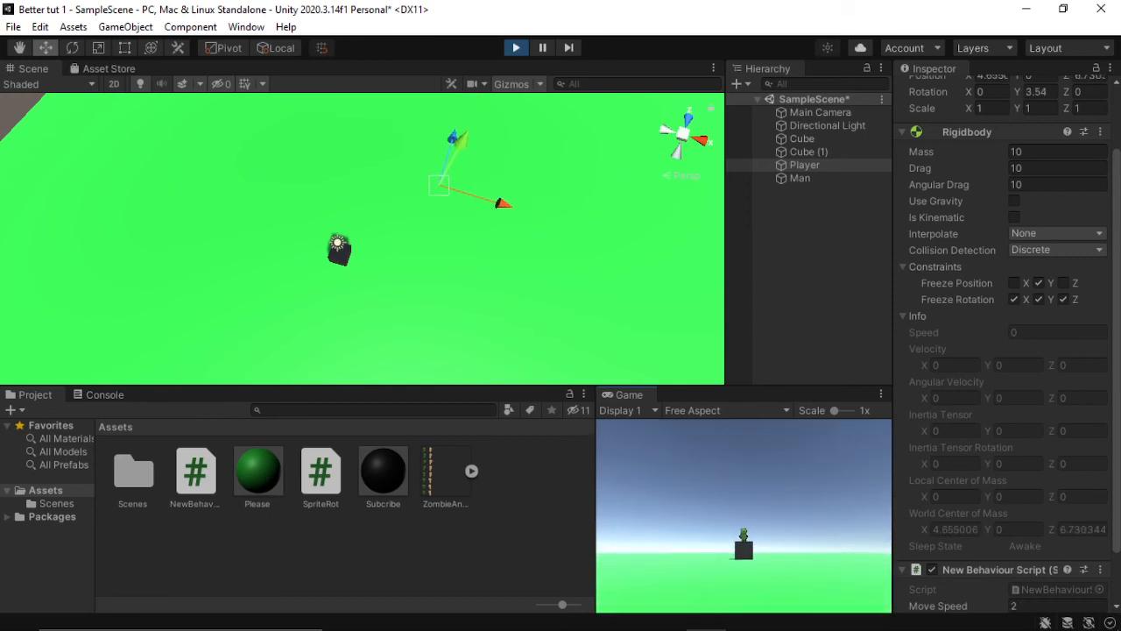
key(s)
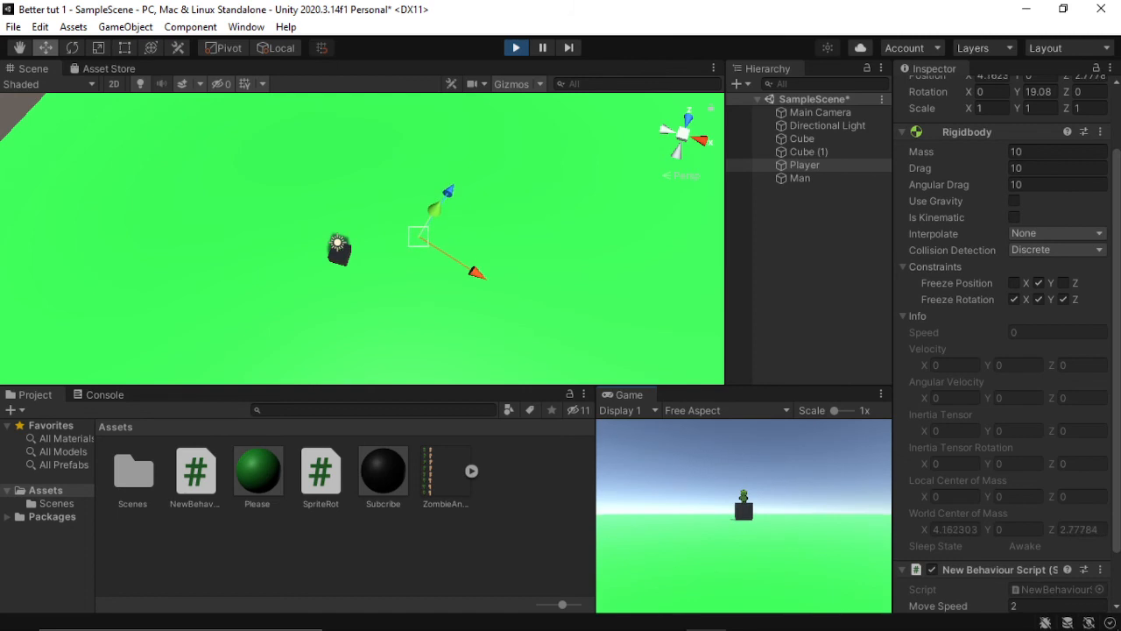
key(s)
key(s)
key(ctrl+p)
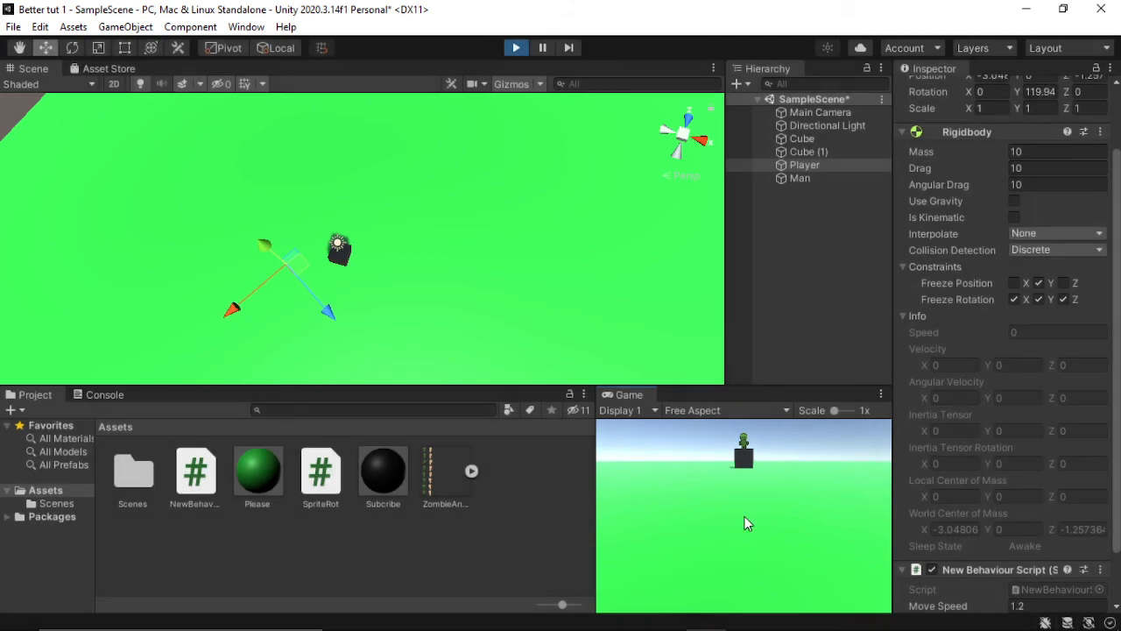
Step: Make the Main Camera a child of the Player and reset the camera's position
double_click(850, 109)
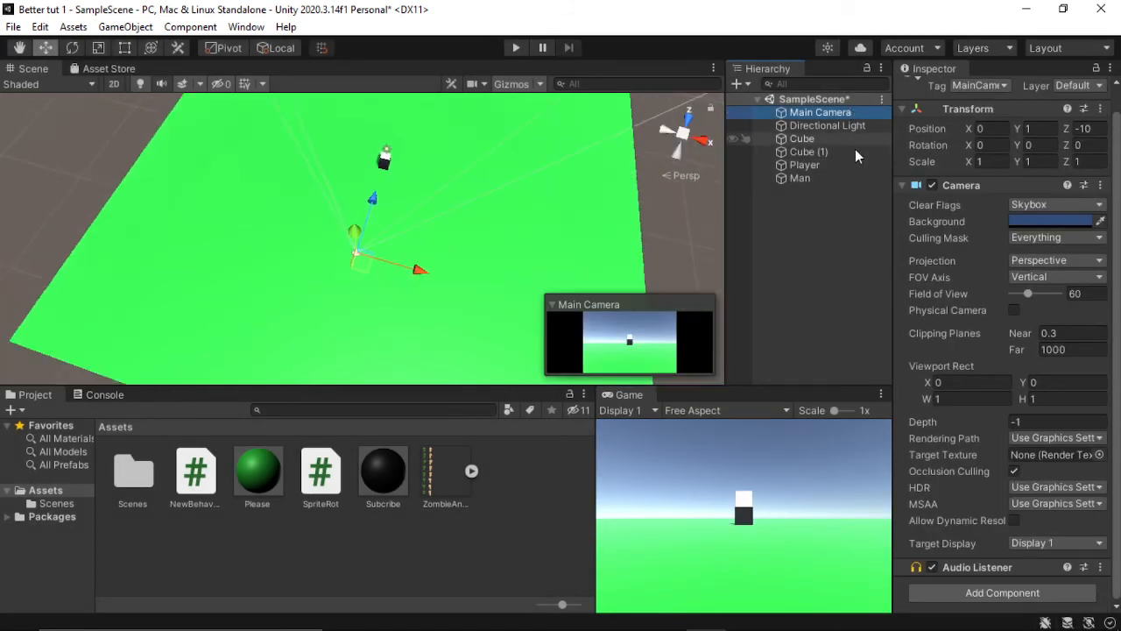
drag(845, 115, 843, 166)
click(1100, 109)
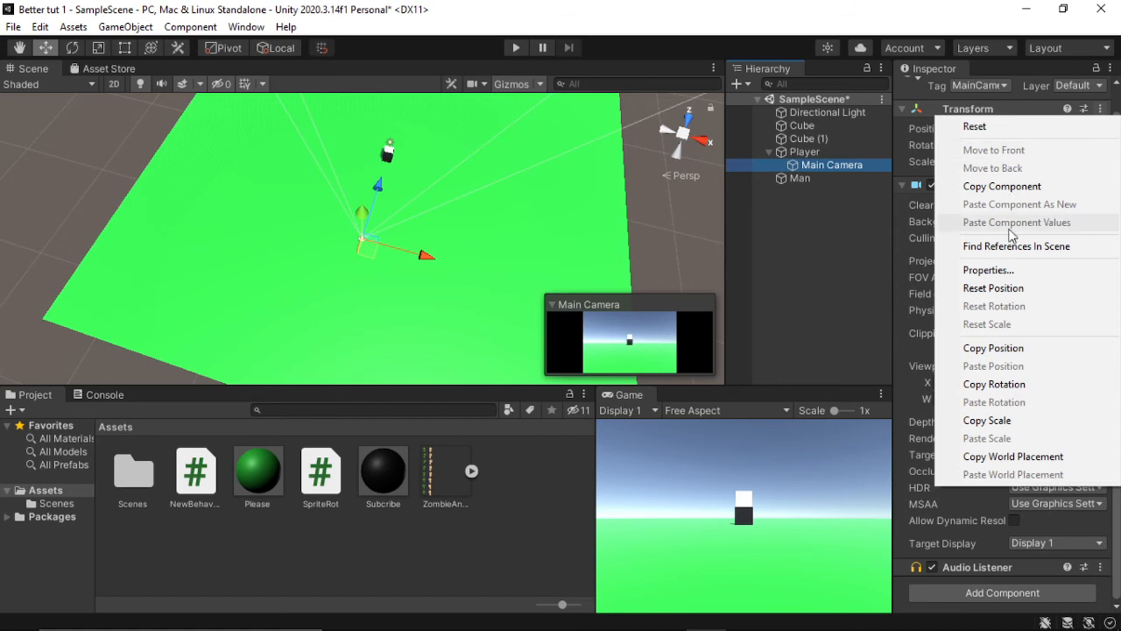
click(1009, 291)
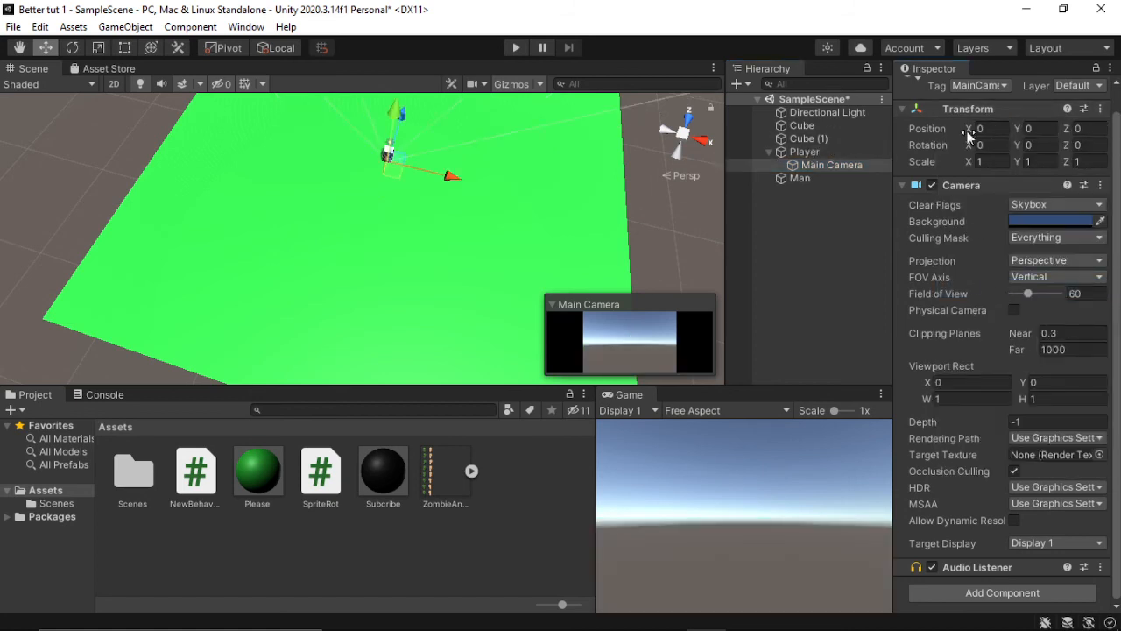
Step: Set the Player's Y position to 1, and play the scene to test walking with the attached camera
click(839, 154)
click(1042, 129)
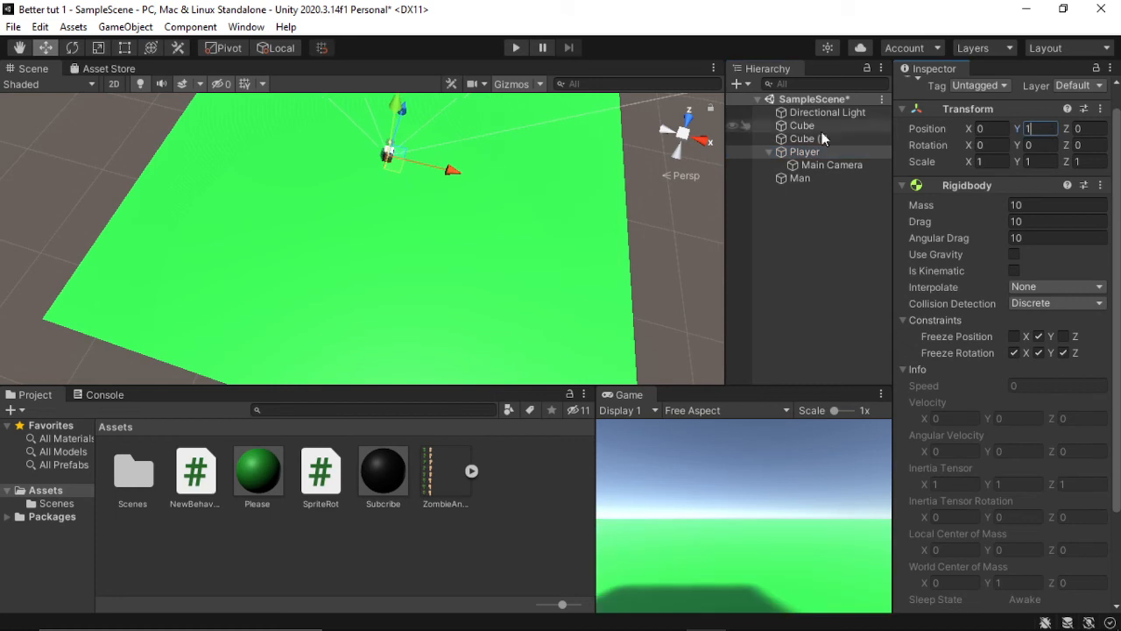
click(522, 47)
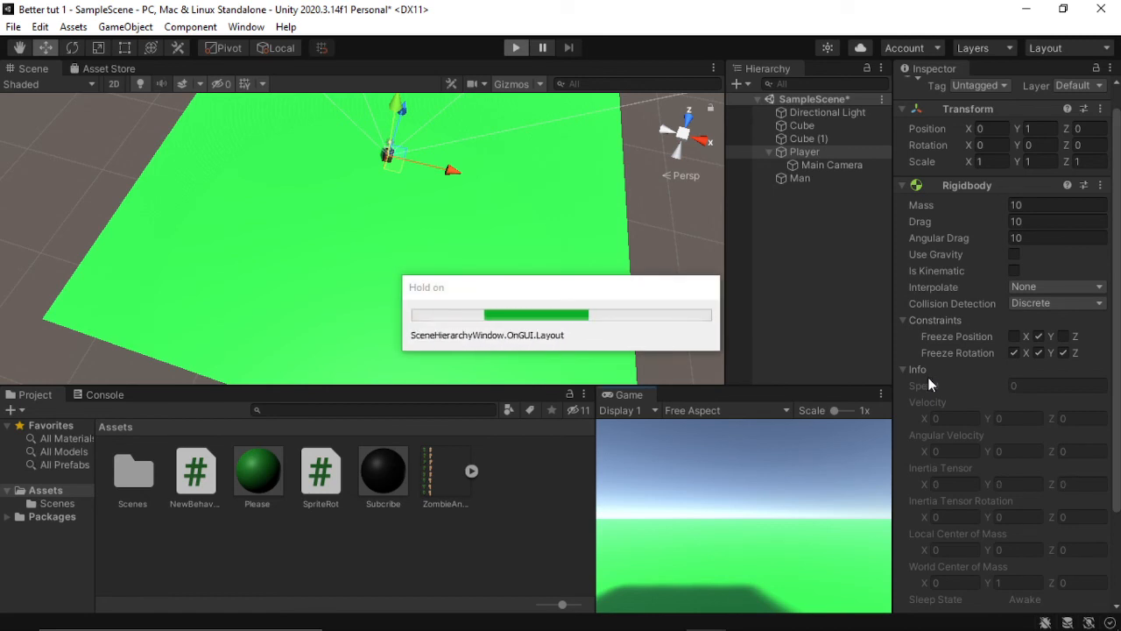
key(w)
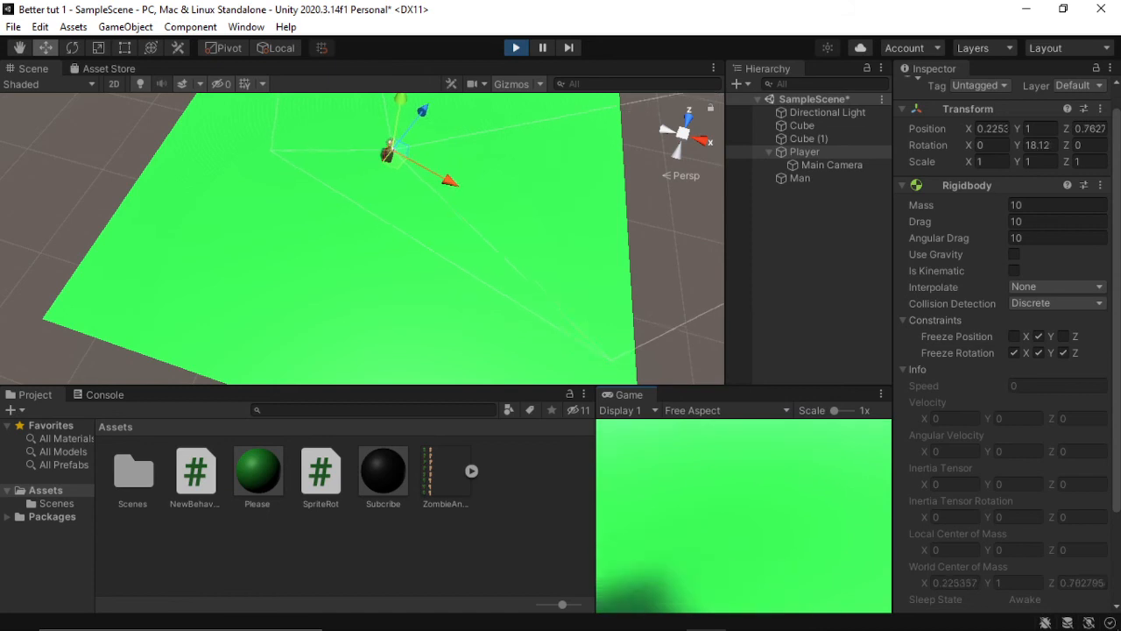
Step: Maximize the Game view while the scene plays and give it focus for controlling the Player
click(882, 395)
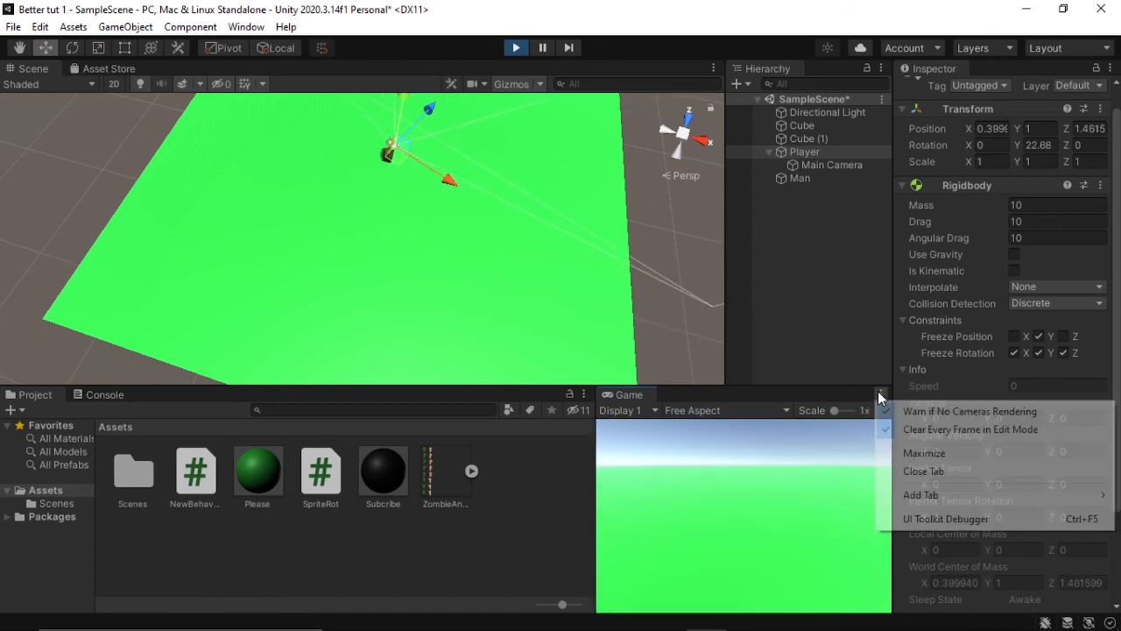
click(907, 453)
click(739, 441)
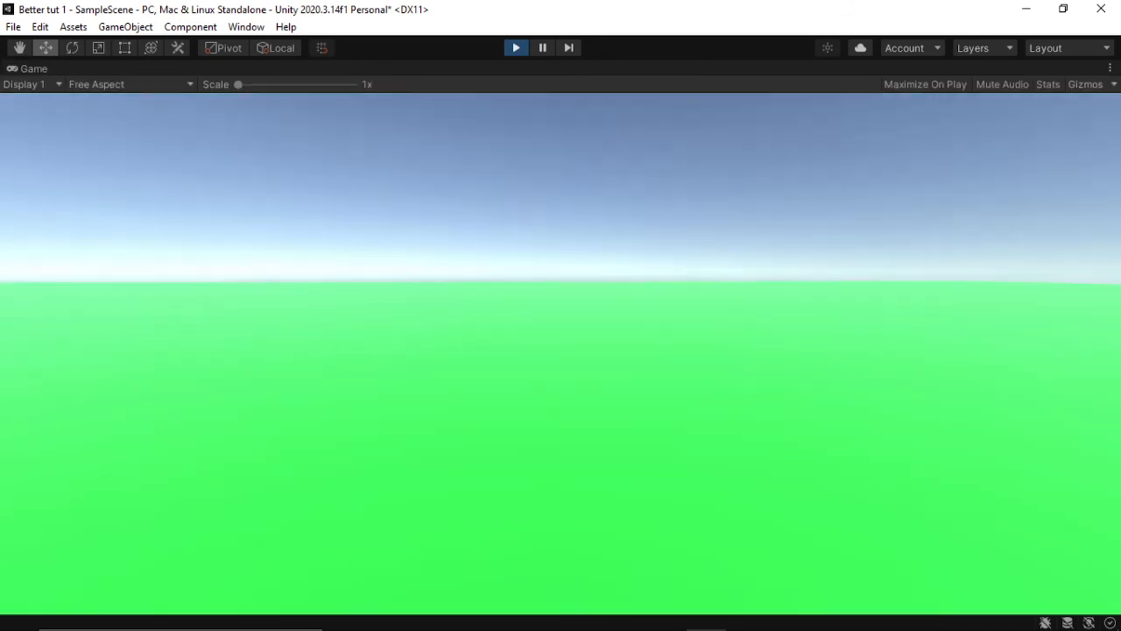
Step: Walk the Player back and around the black cube to examine the Man's sprite from different angles in the maximized Game view
key(s)
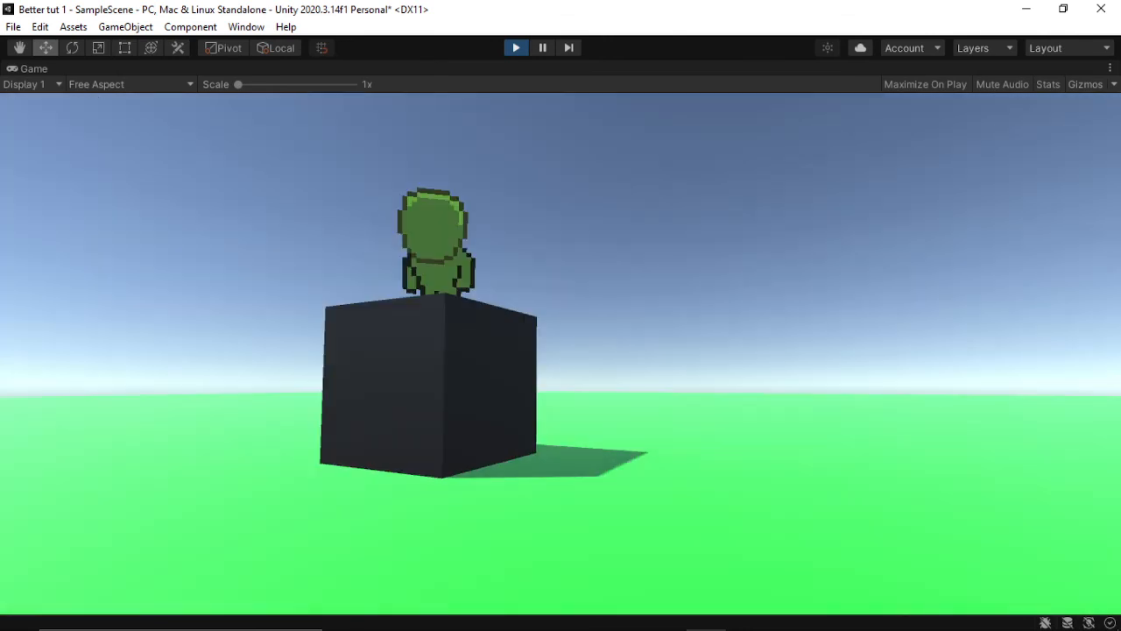
key(a)
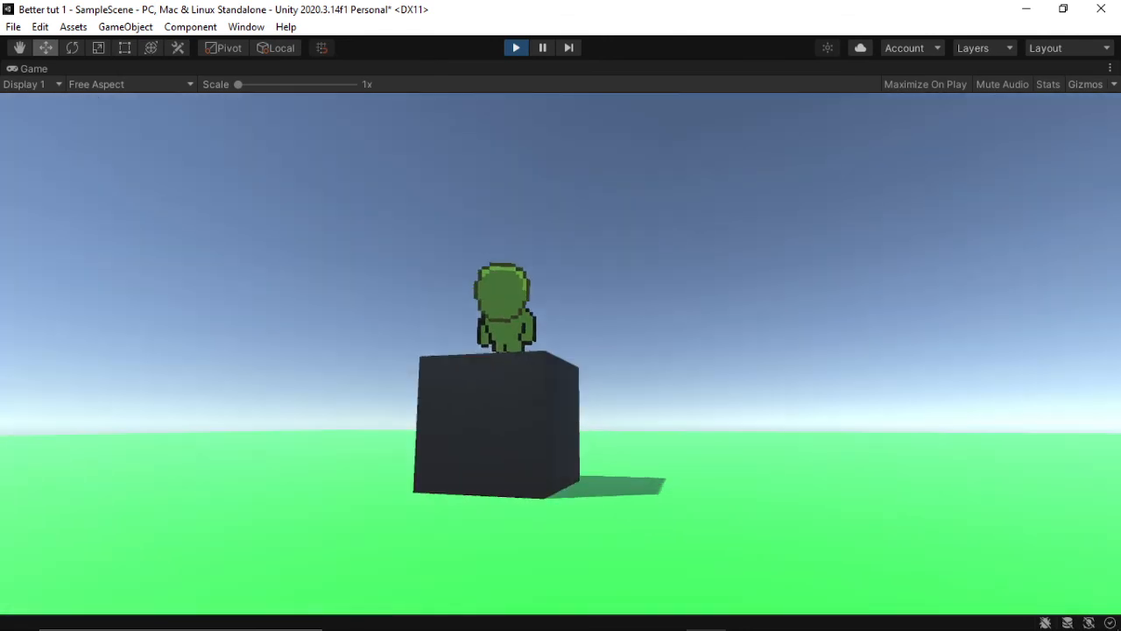
key(a)
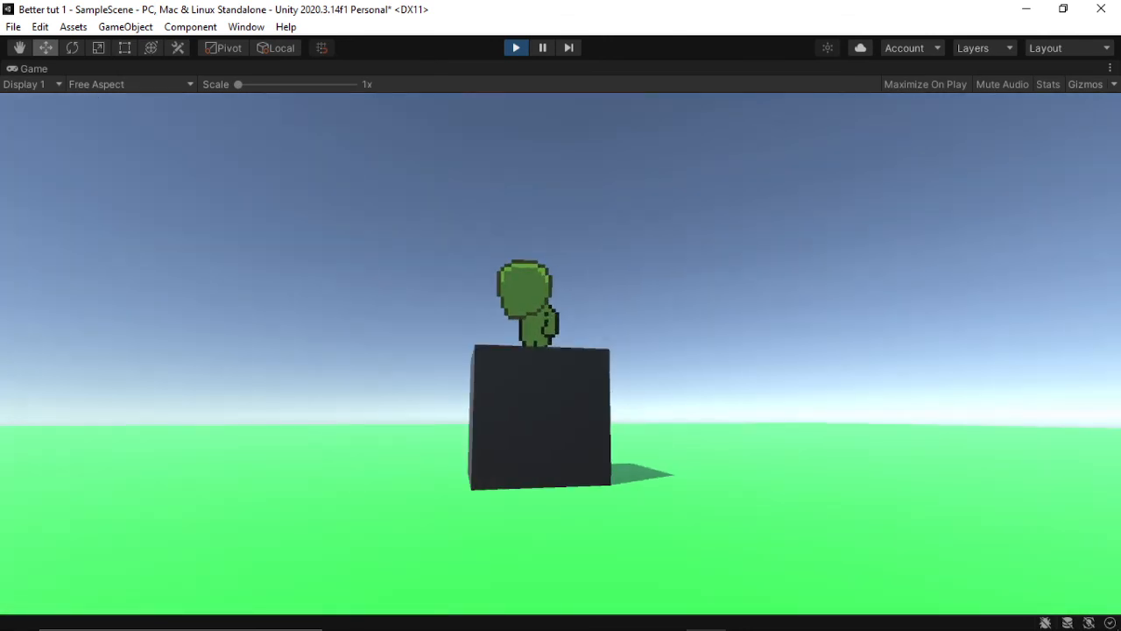
key(a)
key(d)
key(d)
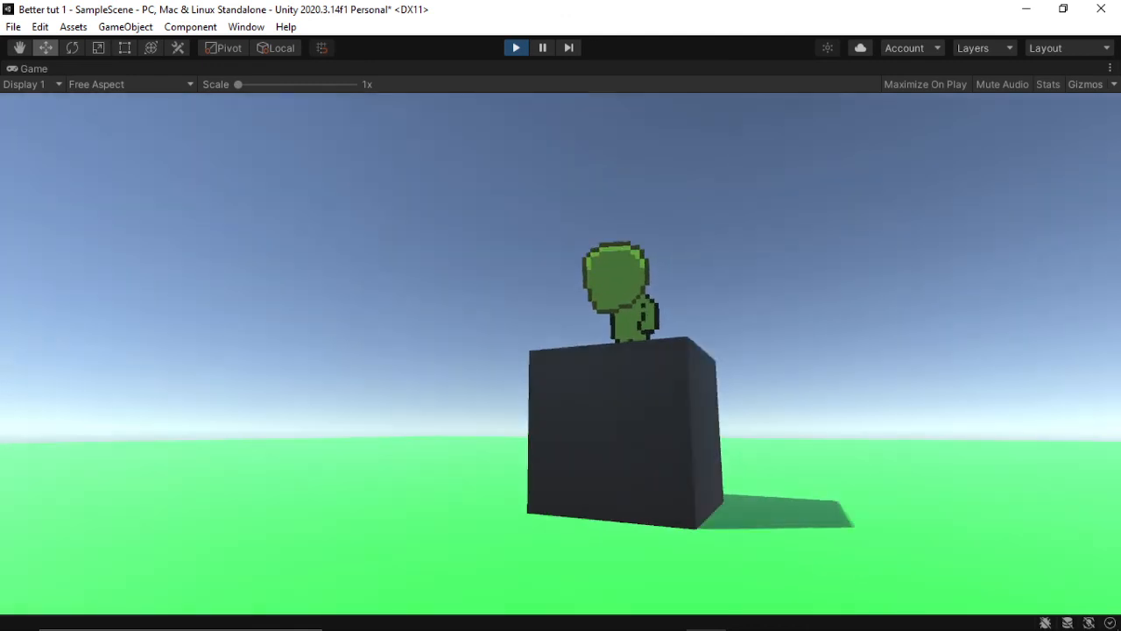
key(d)
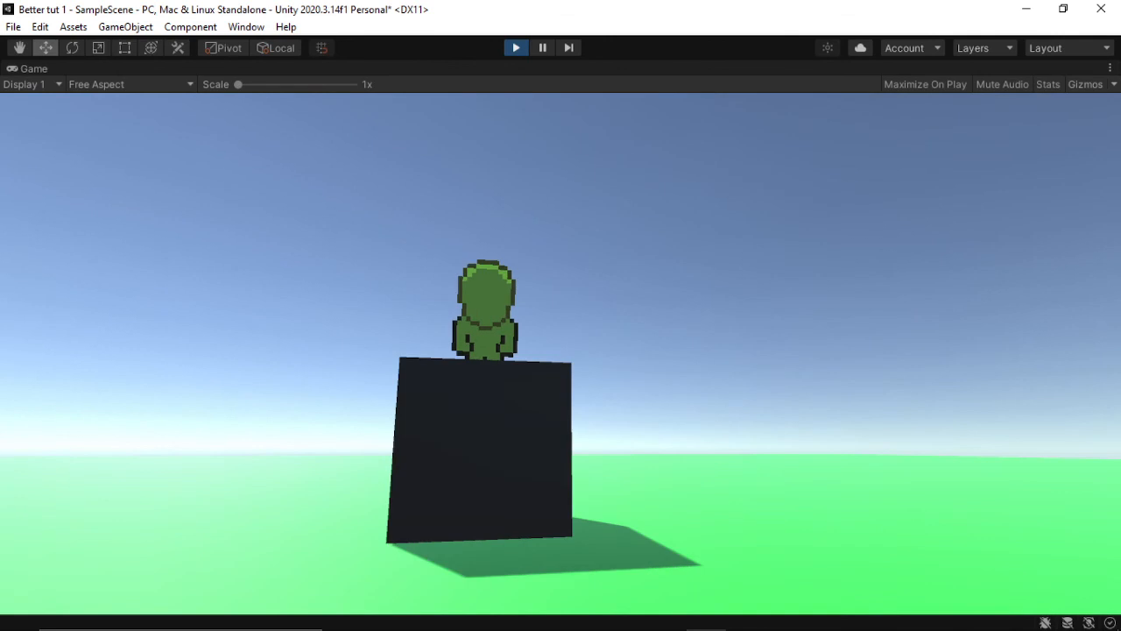
key(d)
key(a)
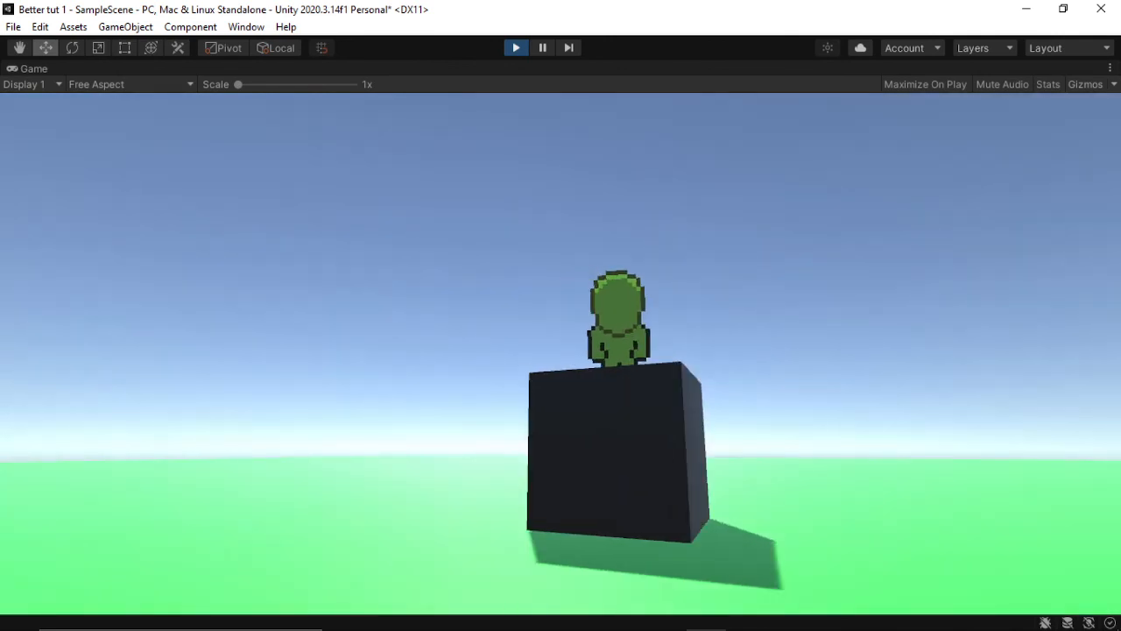
key(w)
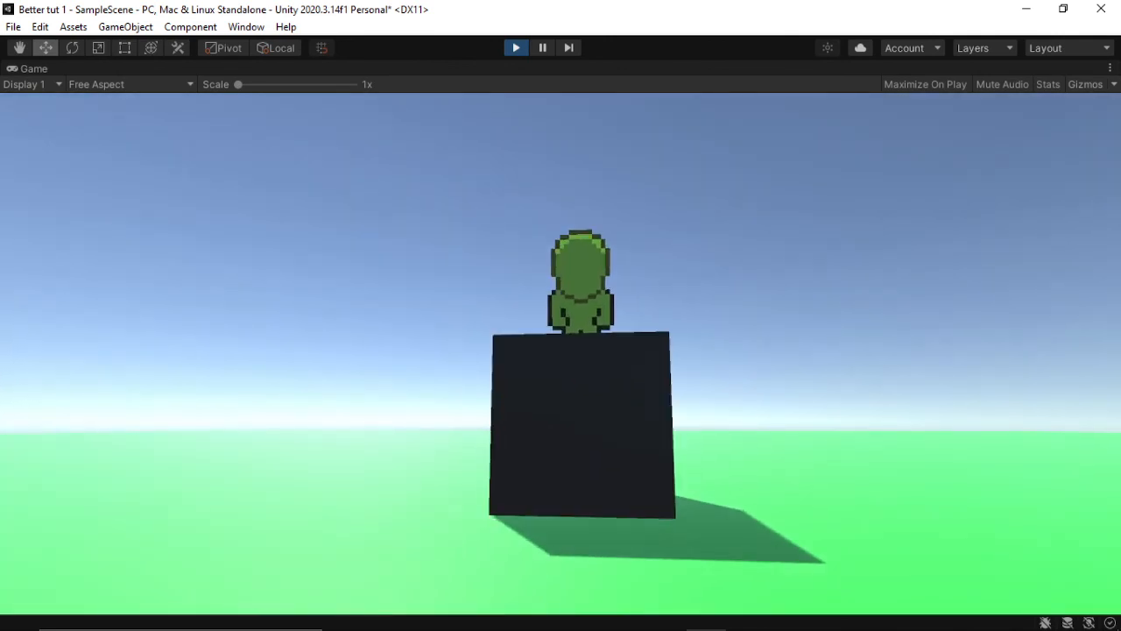
key(d)
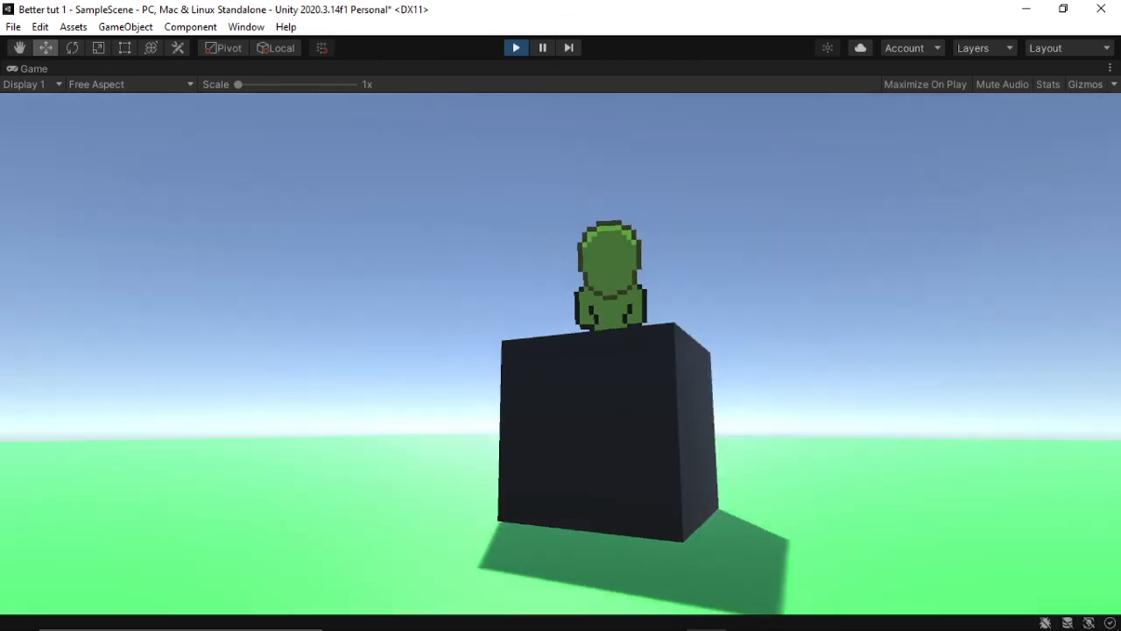
key(a)
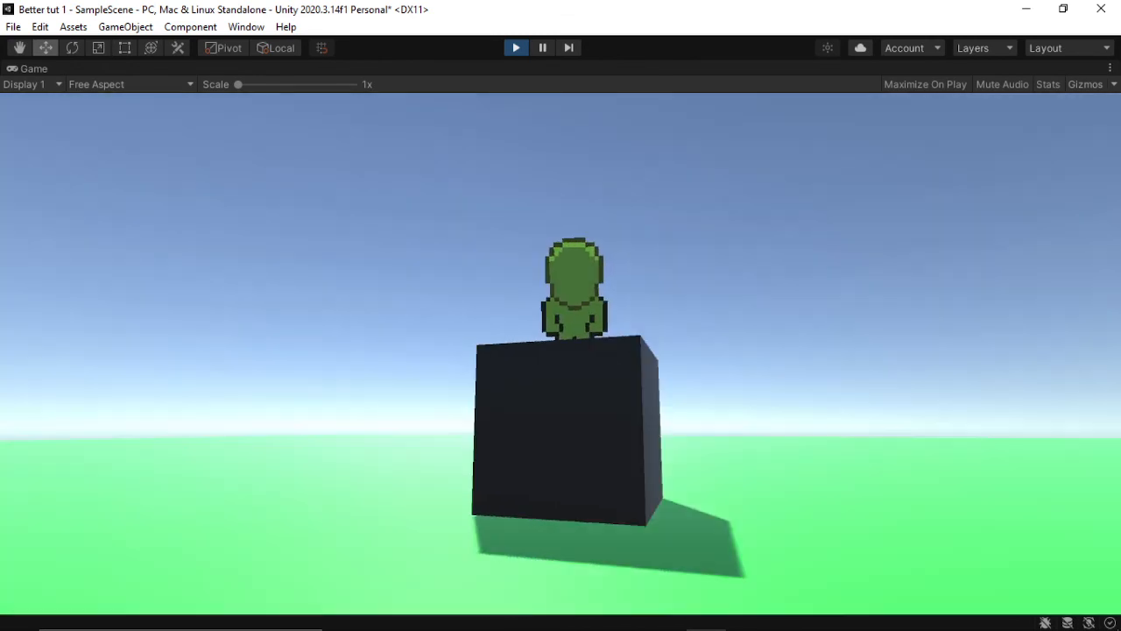
key(d)
key(d)
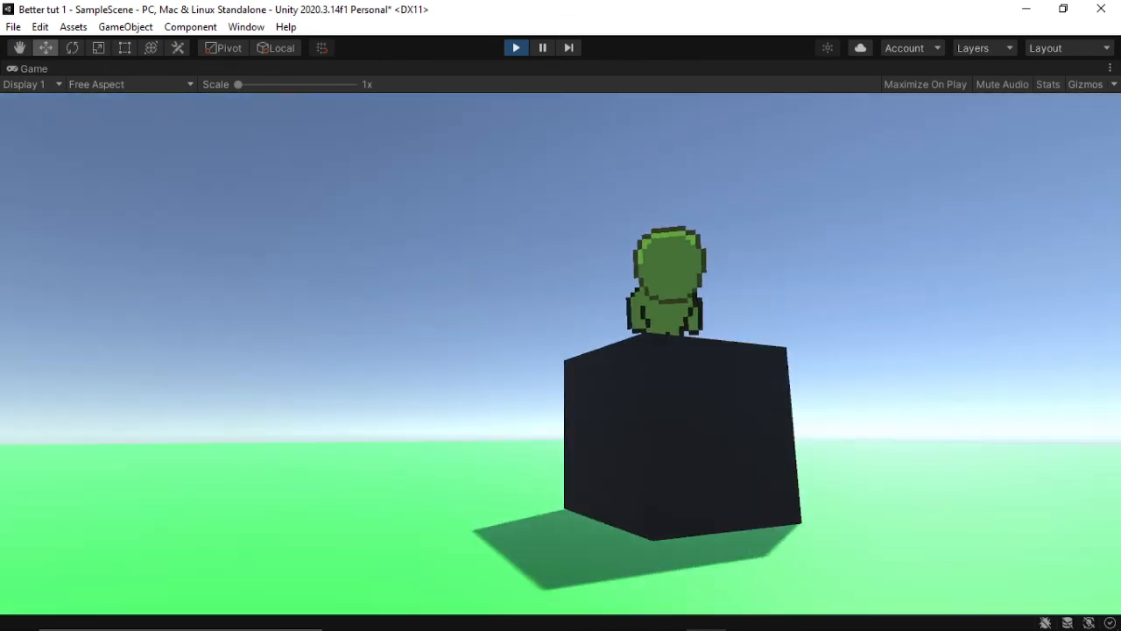
key(a)
key(a)
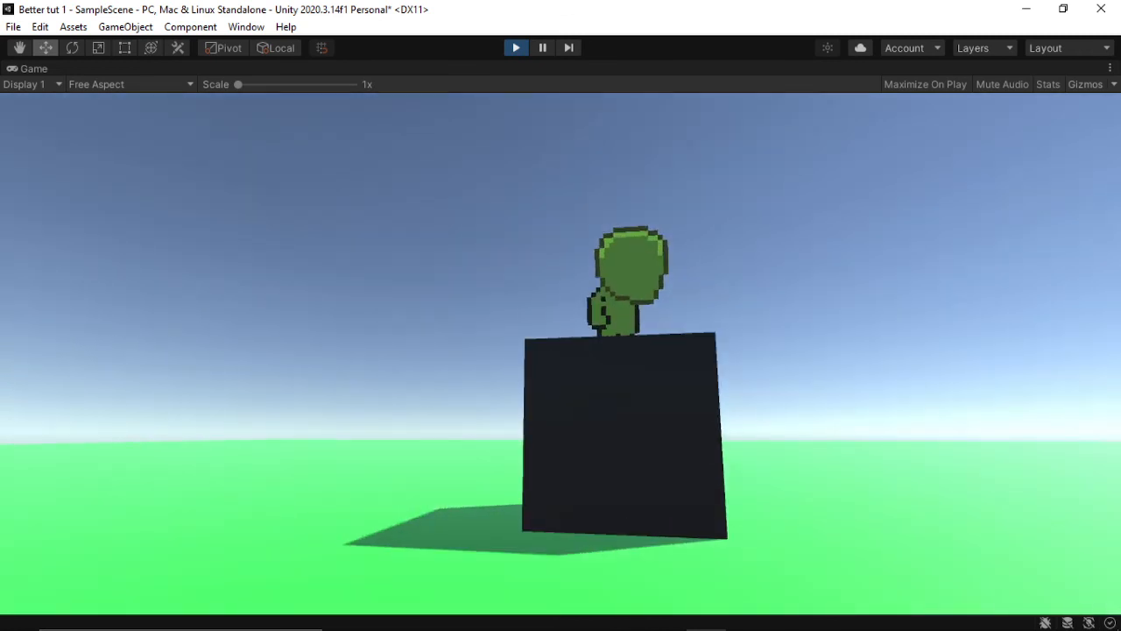
key(alt+Tab)
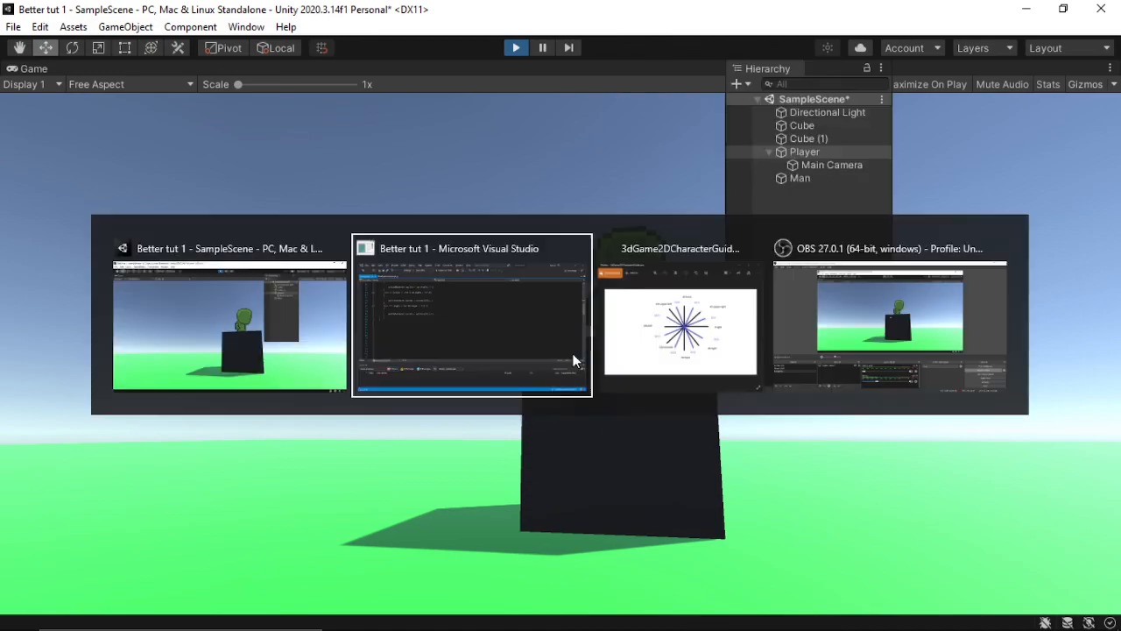
key(alt+Tab)
key(alt+Tab)
key(alt+Tab)
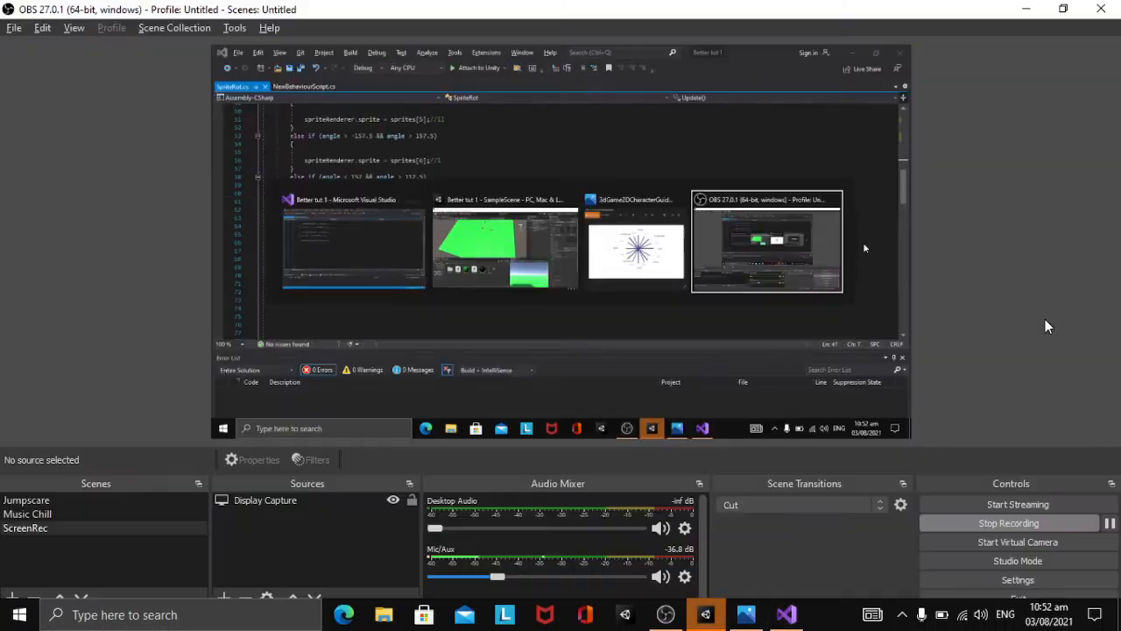
key(alt+Tab)
key(alt+Tab)
key(alt+Tab)
key(alt+Tab)
key(alt+Tab)
key(alt+Tab)
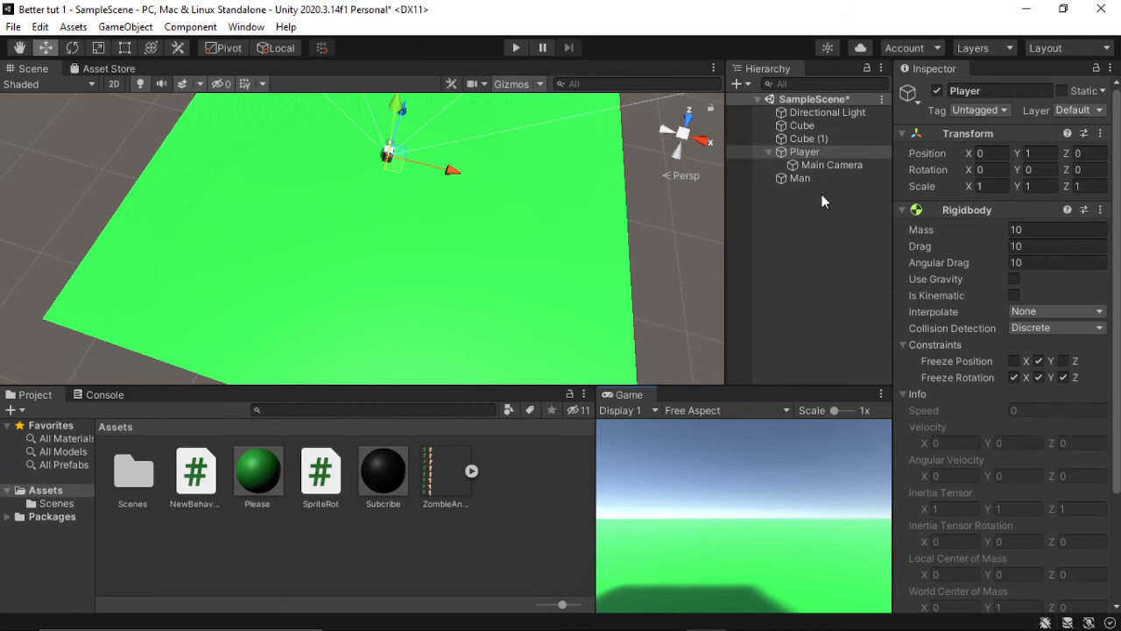
Step: Show the Man's Sprite Rot sprite list in the Inspector and widen the Game view
click(800, 177)
scroll(1081, 301, down, 2)
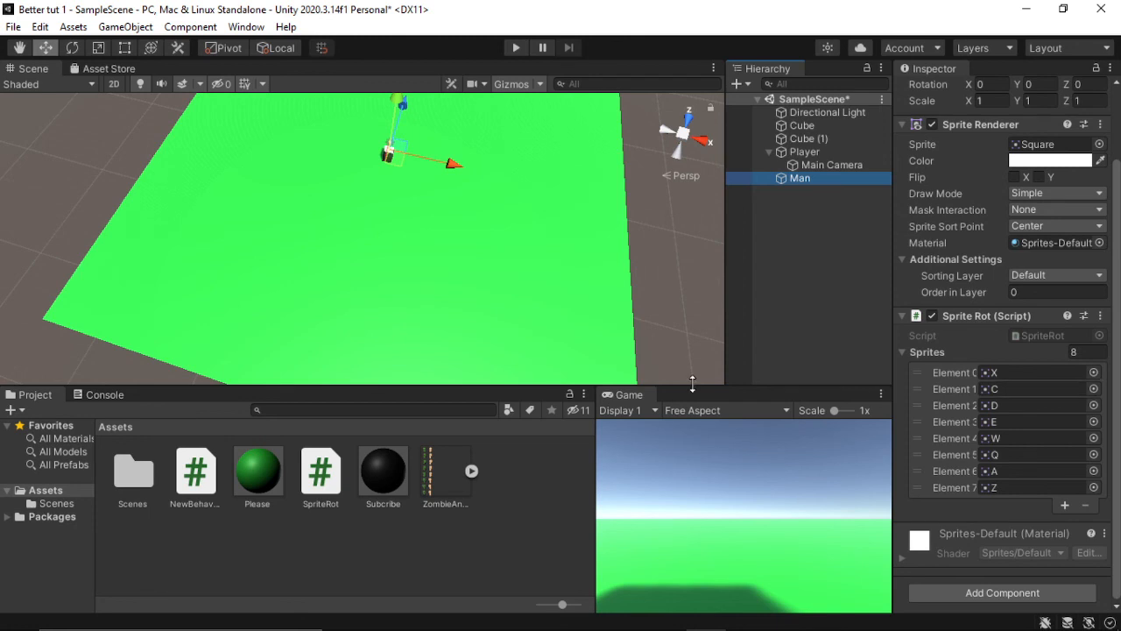
drag(597, 451, 465, 450)
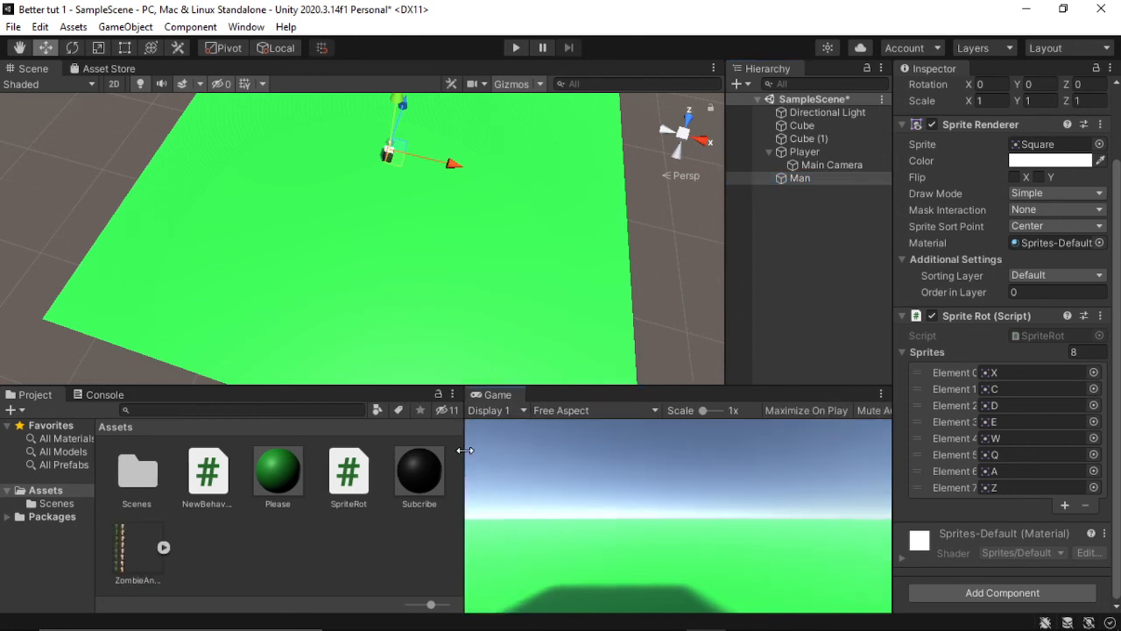
Step: Play the scene and walk the Player around to the Man's opposite side, comparing its displayed sprite with the assigned elements
click(515, 48)
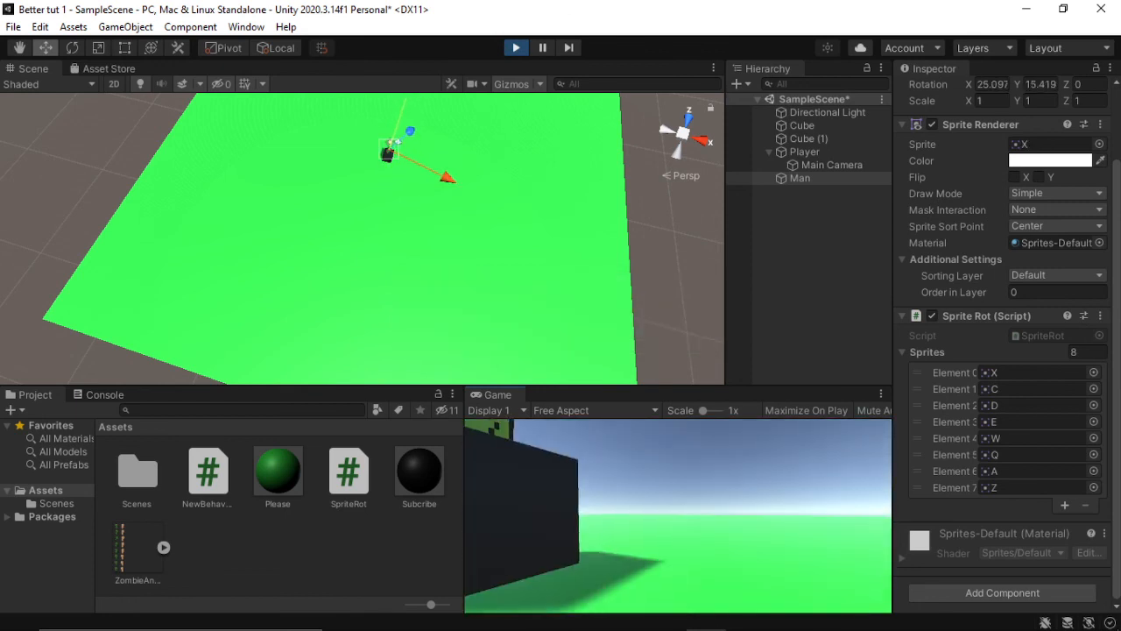
key(w)
key(a)
key(d)
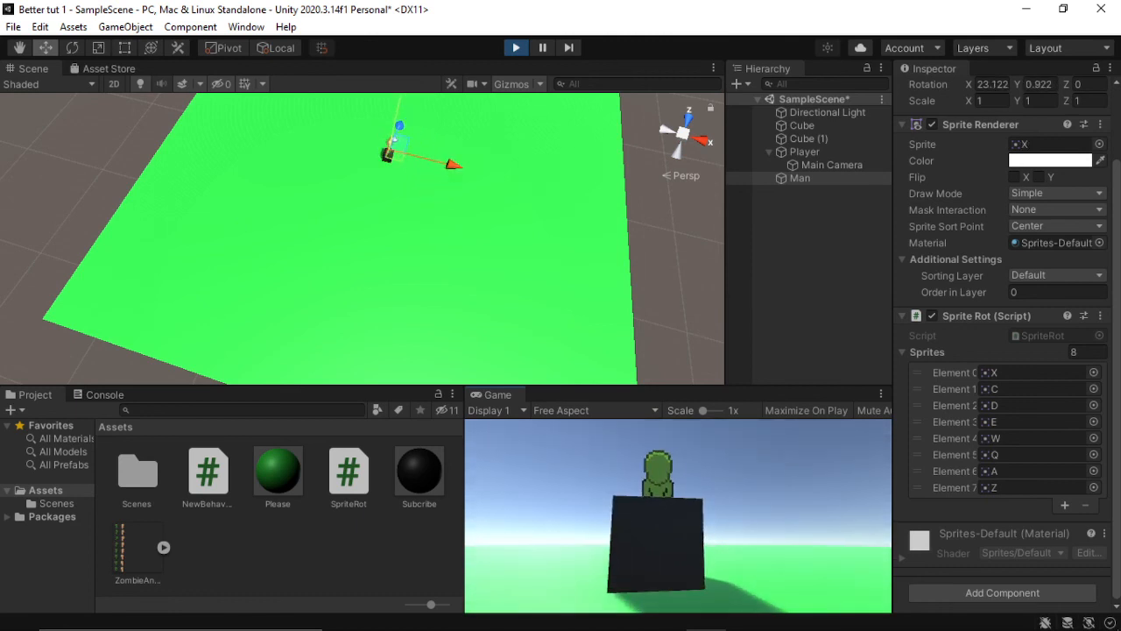
key(a)
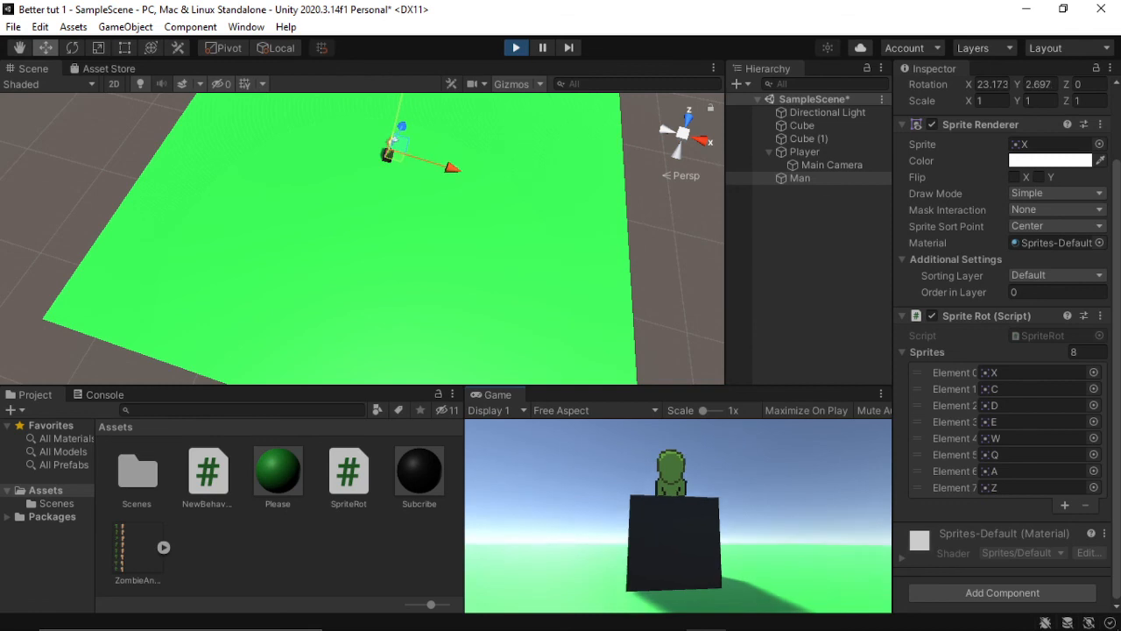
key(w)
key(a)
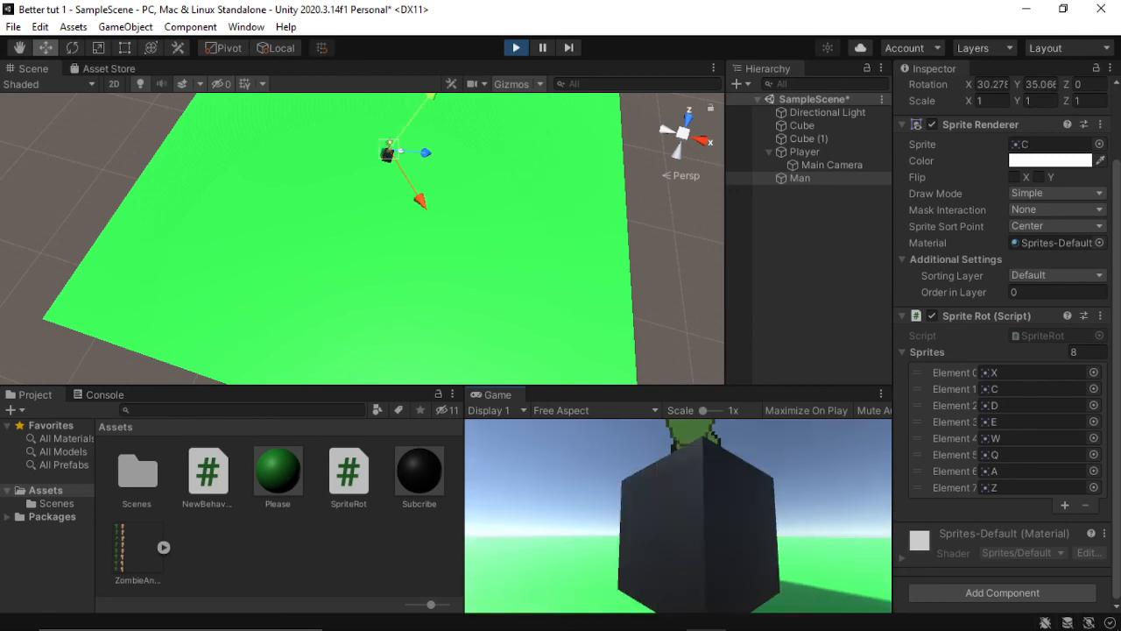
key(a)
key(s)
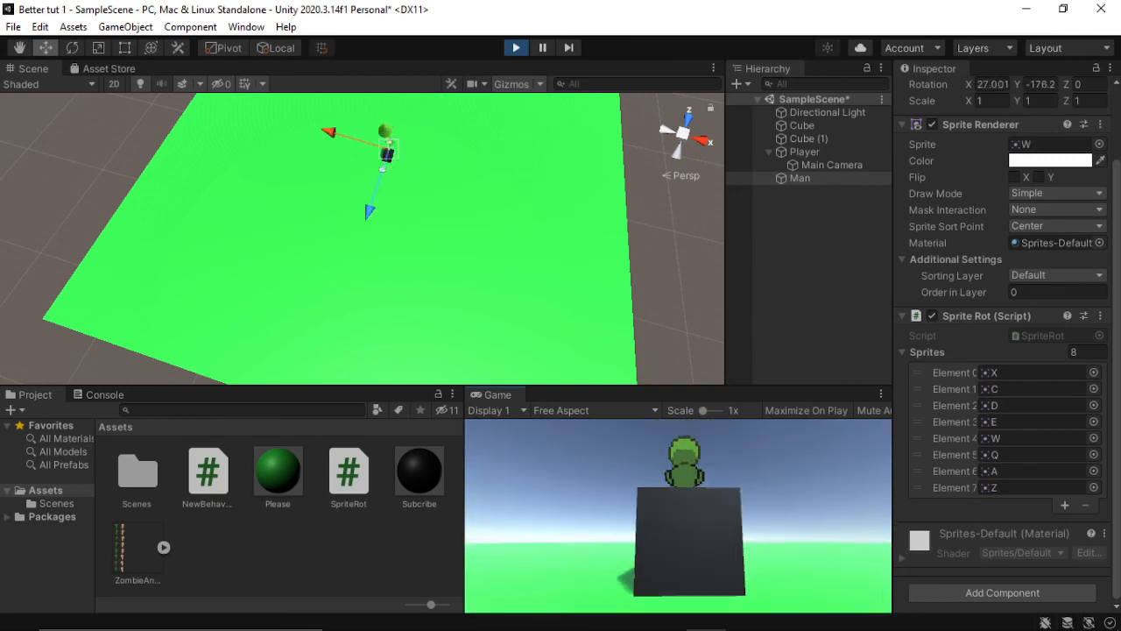
Step: Move the Player around the Man's front side to check its straight and diagonal sprites, and release the cursor
key(d)
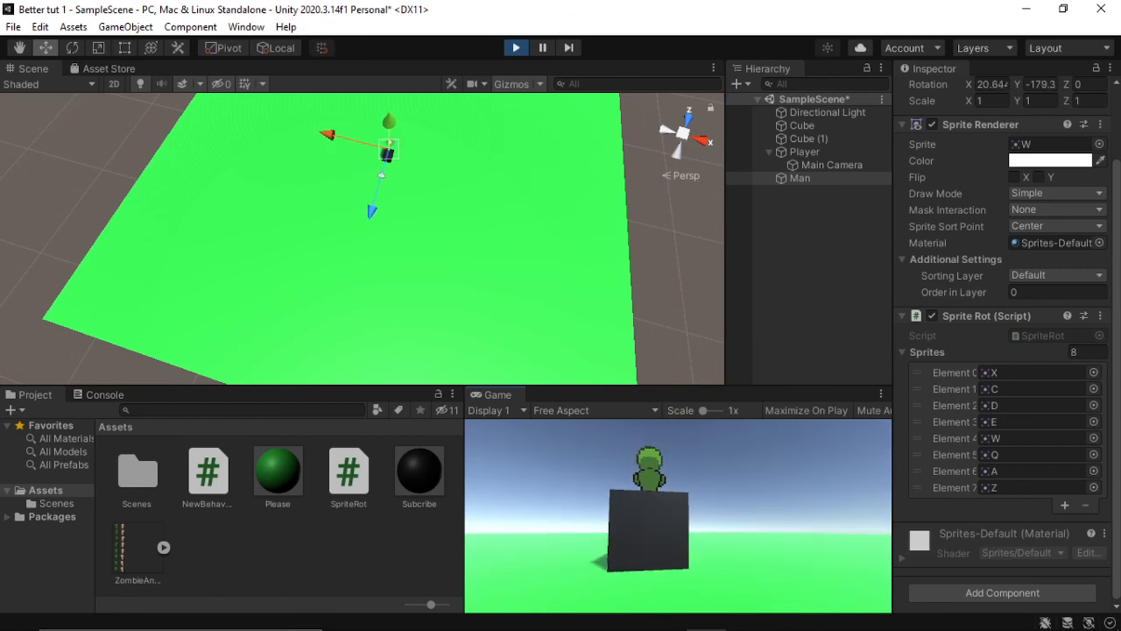
key(w)
key(a)
key(d)
key(s)
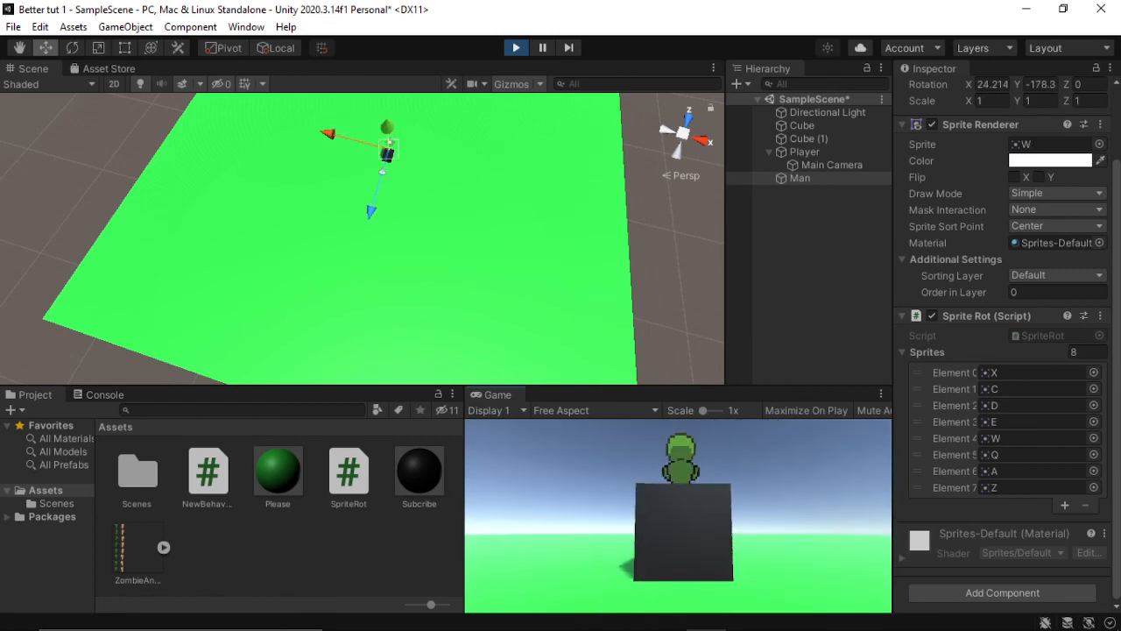
key(s)
key(d)
key(w)
key(a)
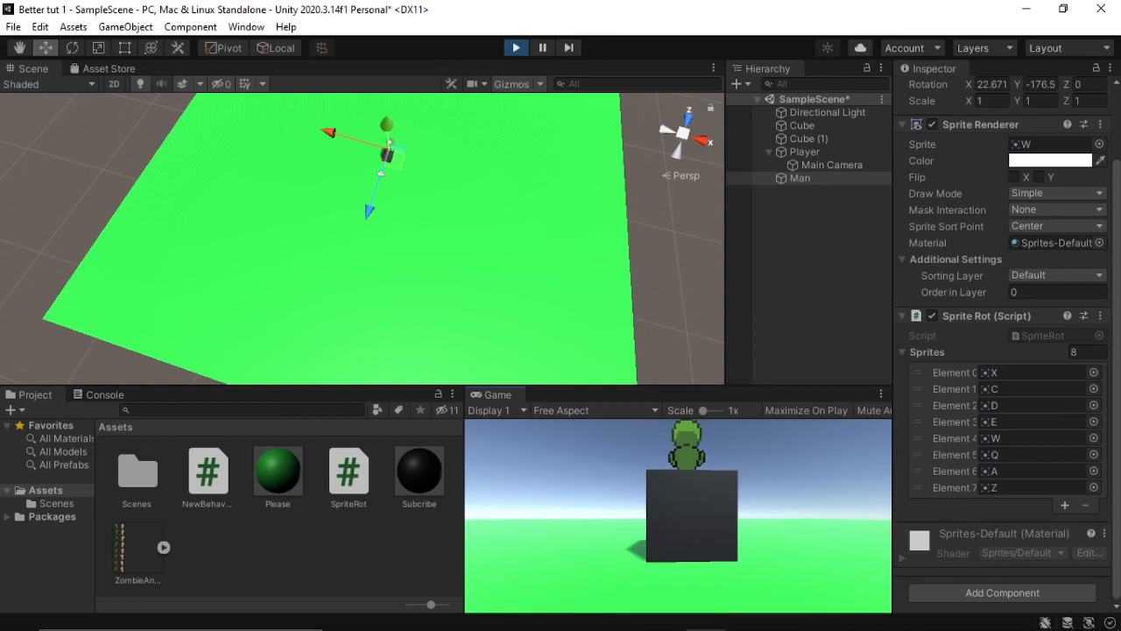
key(a)
key(s)
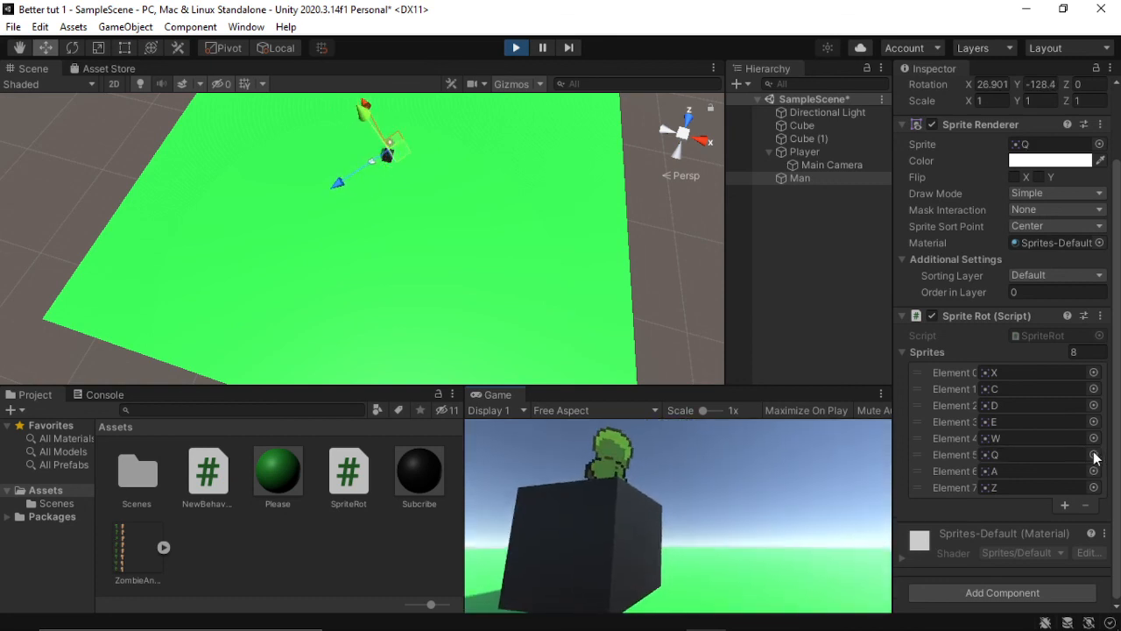
key(d)
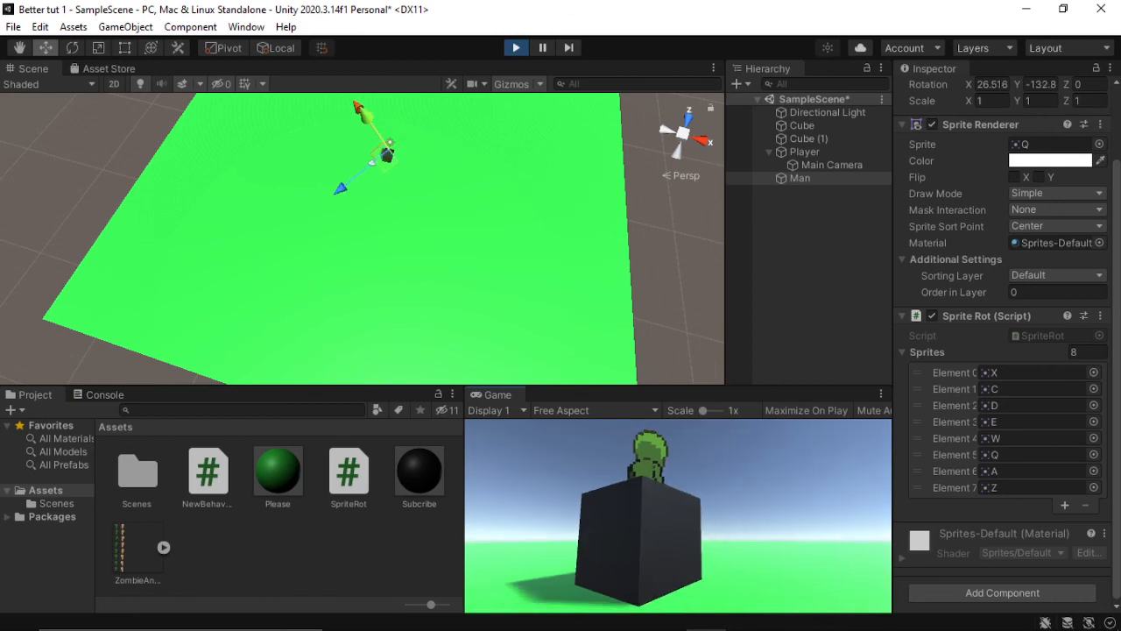
key(w)
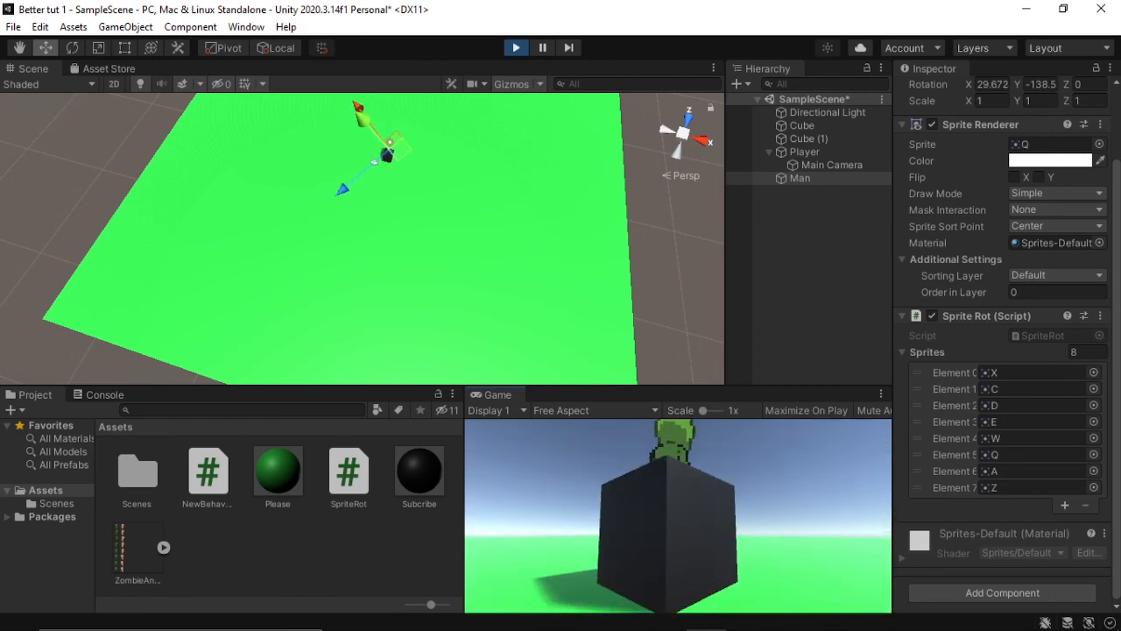
key(d)
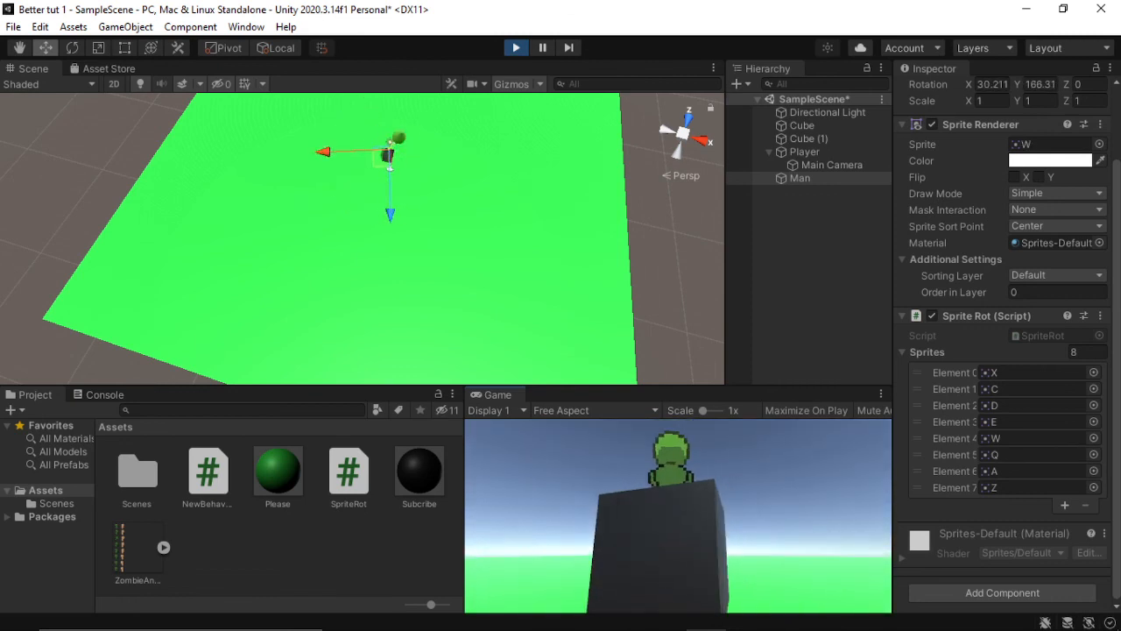
key(a)
key(Escape)
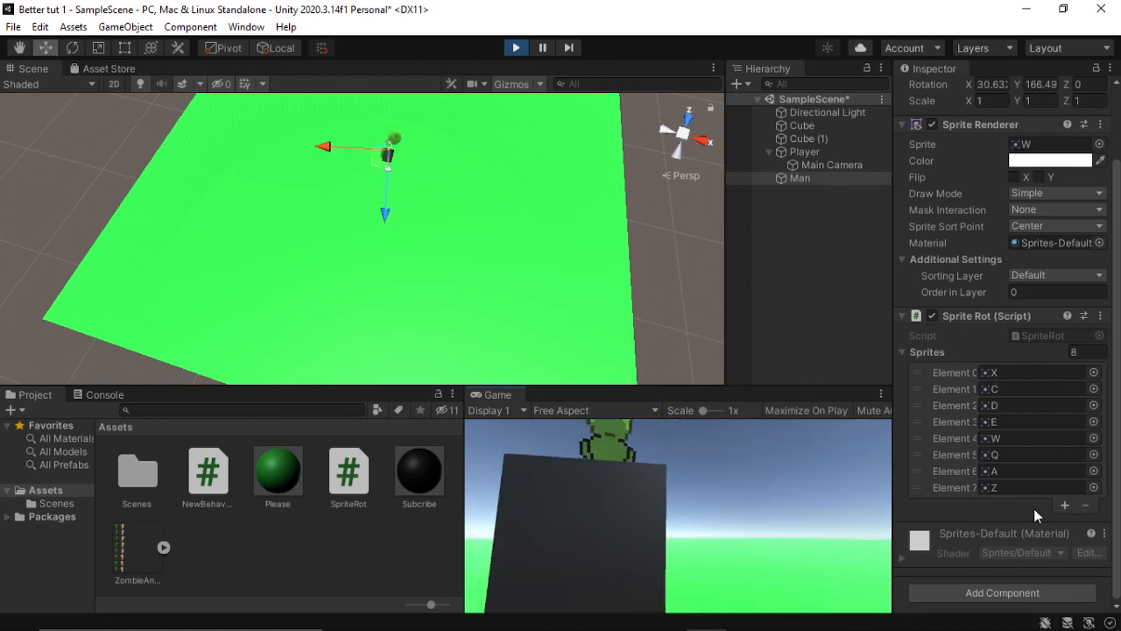
Step: Set Element 5 to sprite E and Element 3 to sprite Q in the Man's Sprite Rot sprite list
click(1094, 456)
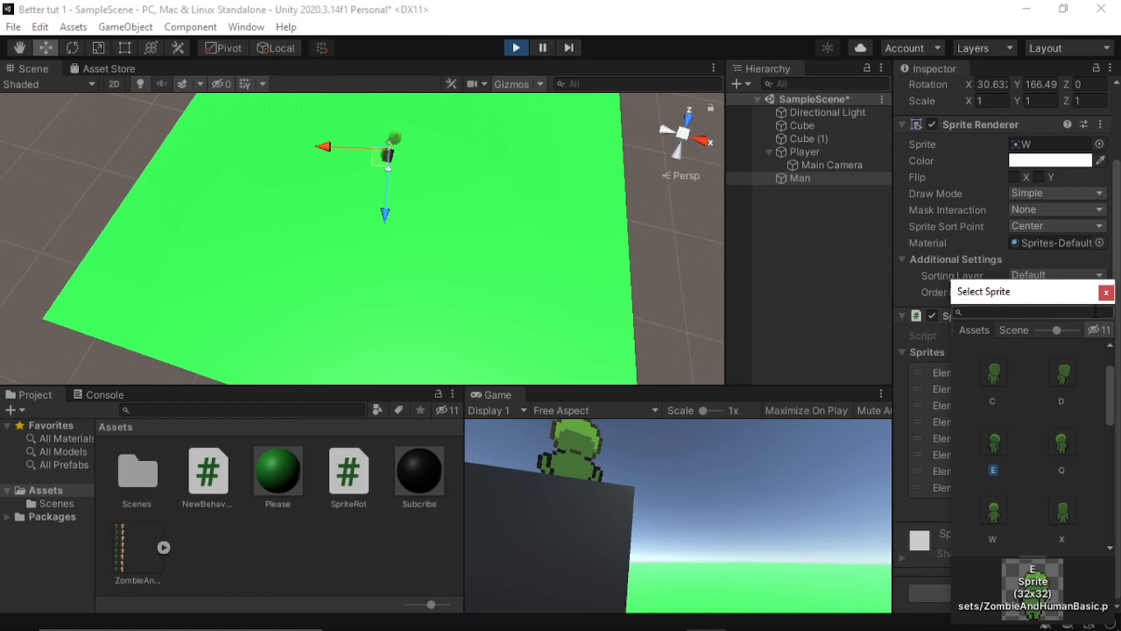
click(1107, 294)
click(1089, 424)
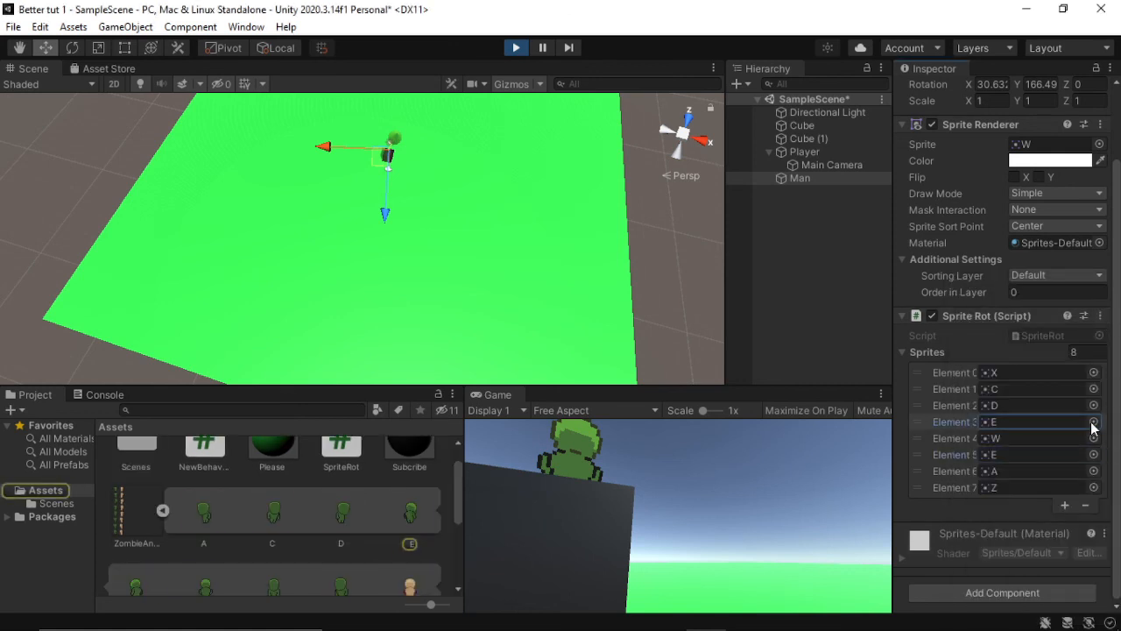
click(1093, 422)
text(q)
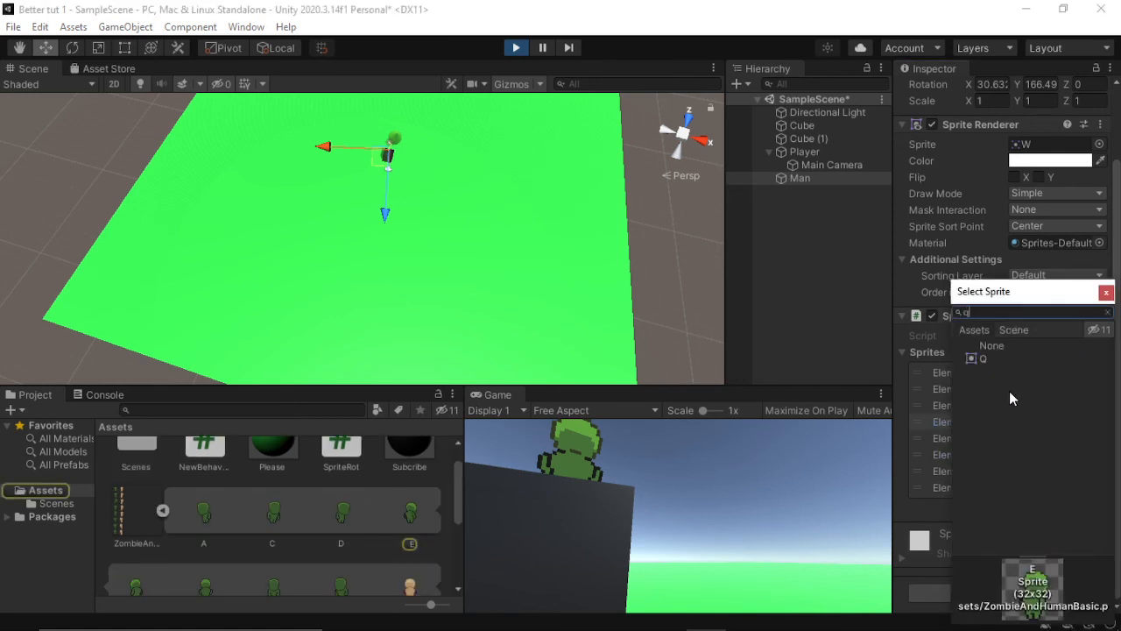
click(997, 355)
click(1106, 293)
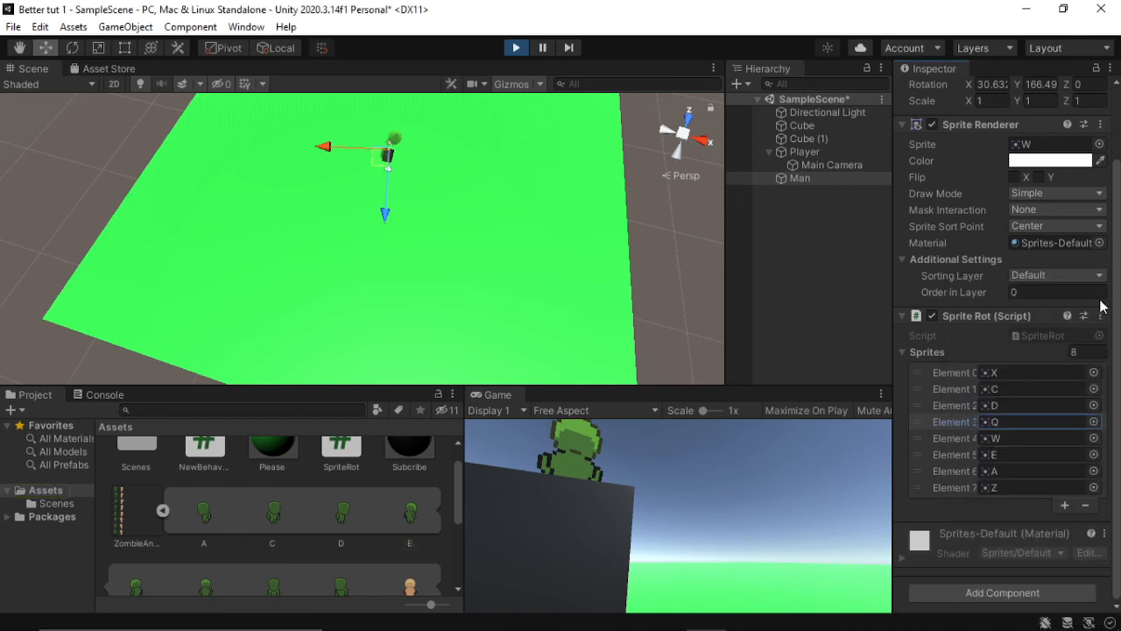
Step: Walk the Player around the Man's front diagonals and both sides to check the sprite displayed at each angle
key(s)
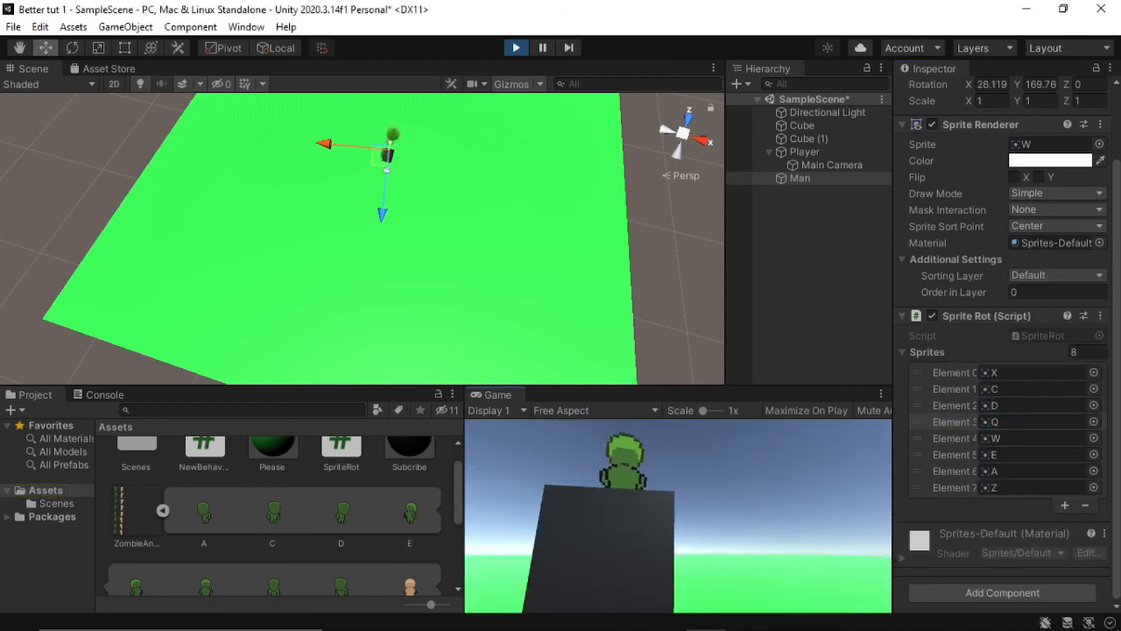
key(a)
key(a)
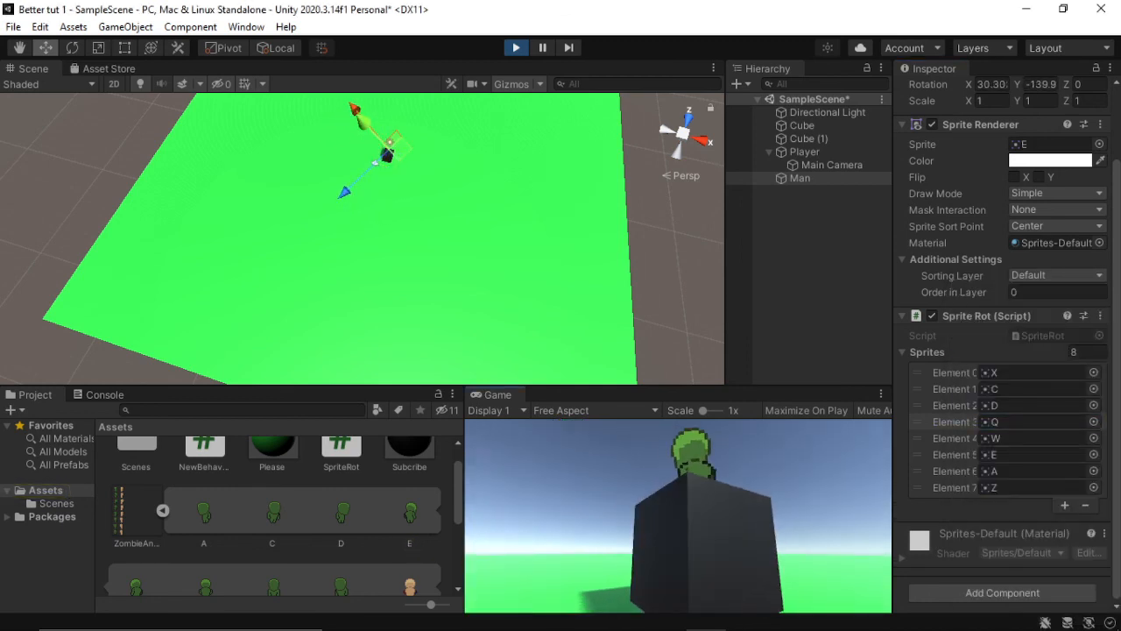
key(d)
key(d)
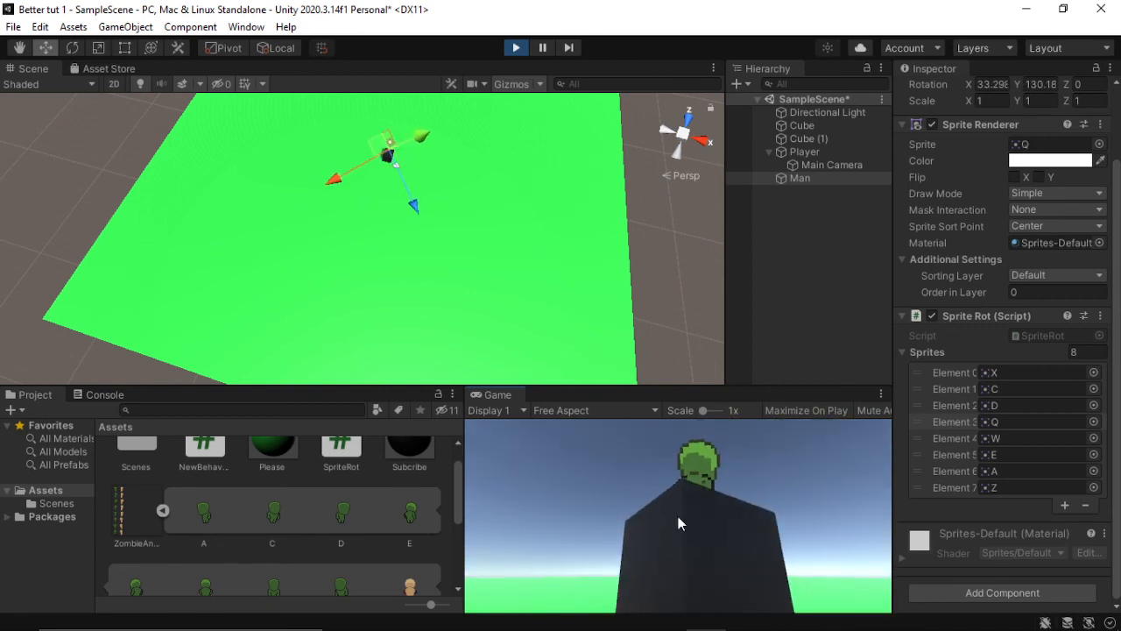
key(d)
key(d)
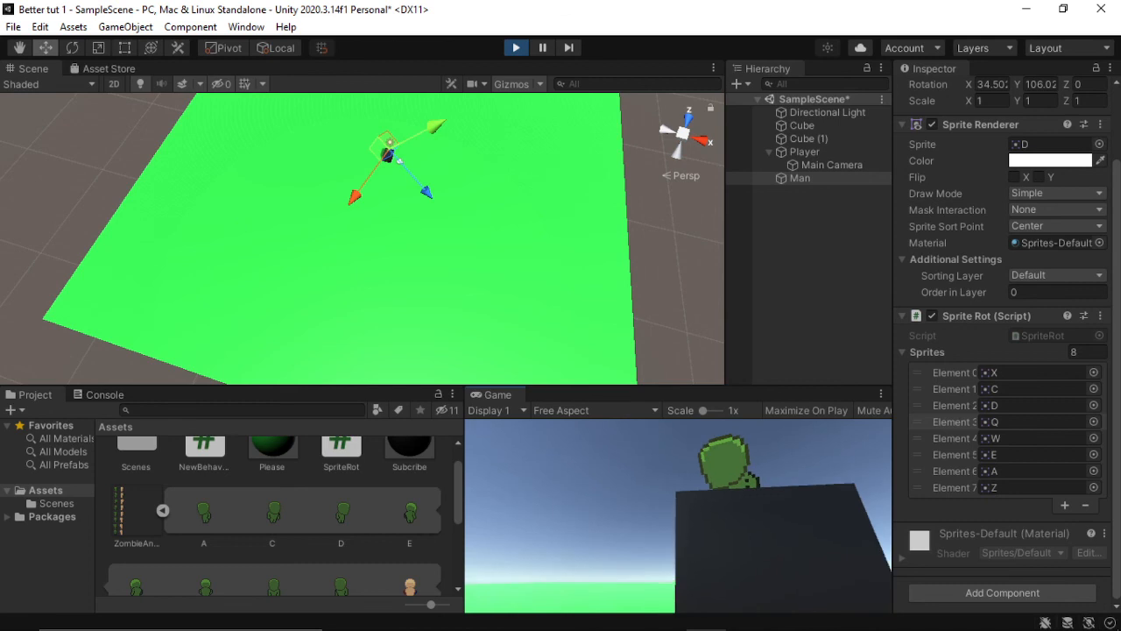
click(678, 515)
key(a)
key(a)
key(a)
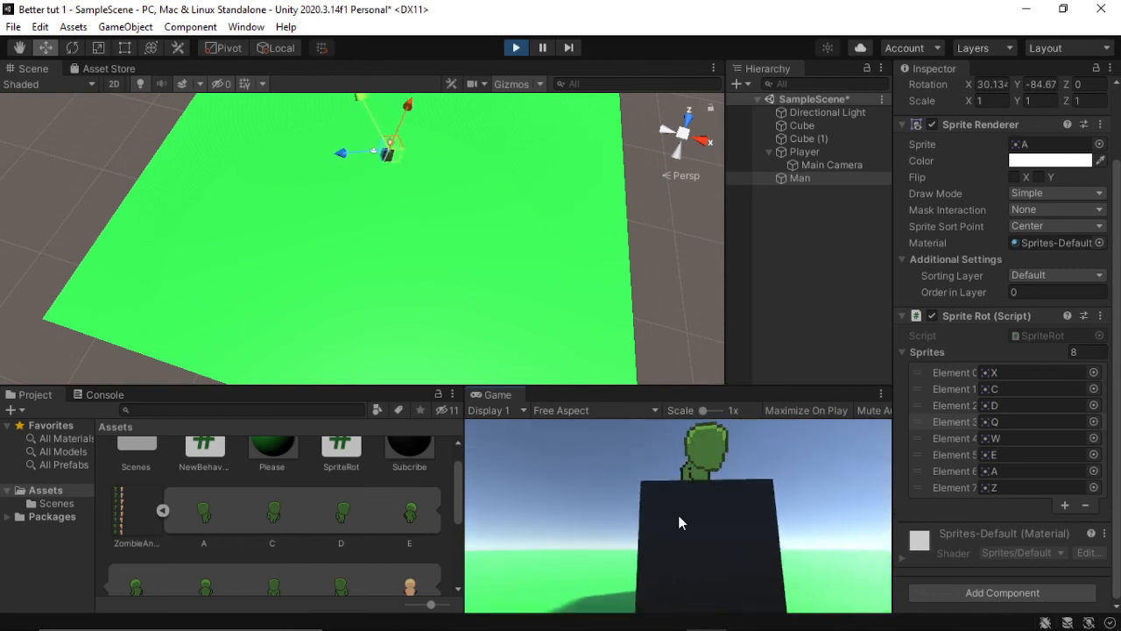
Step: Set Element 2 to sprite A and Element 6 to sprite D in the Man's Sprite Rot sprite list
click(1094, 405)
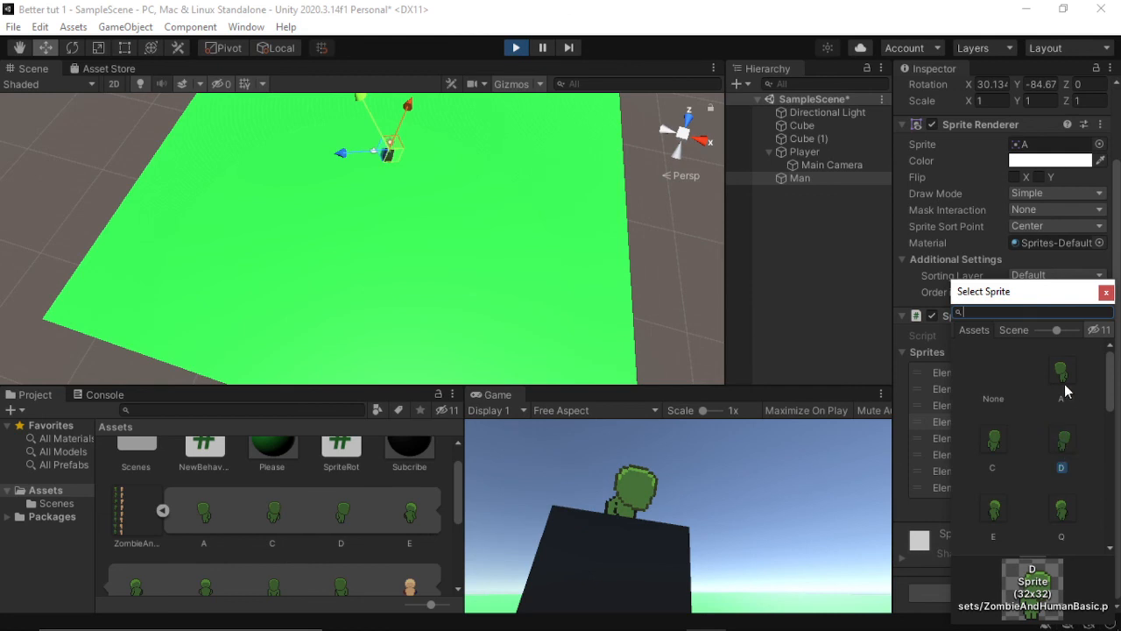
double_click(1067, 390)
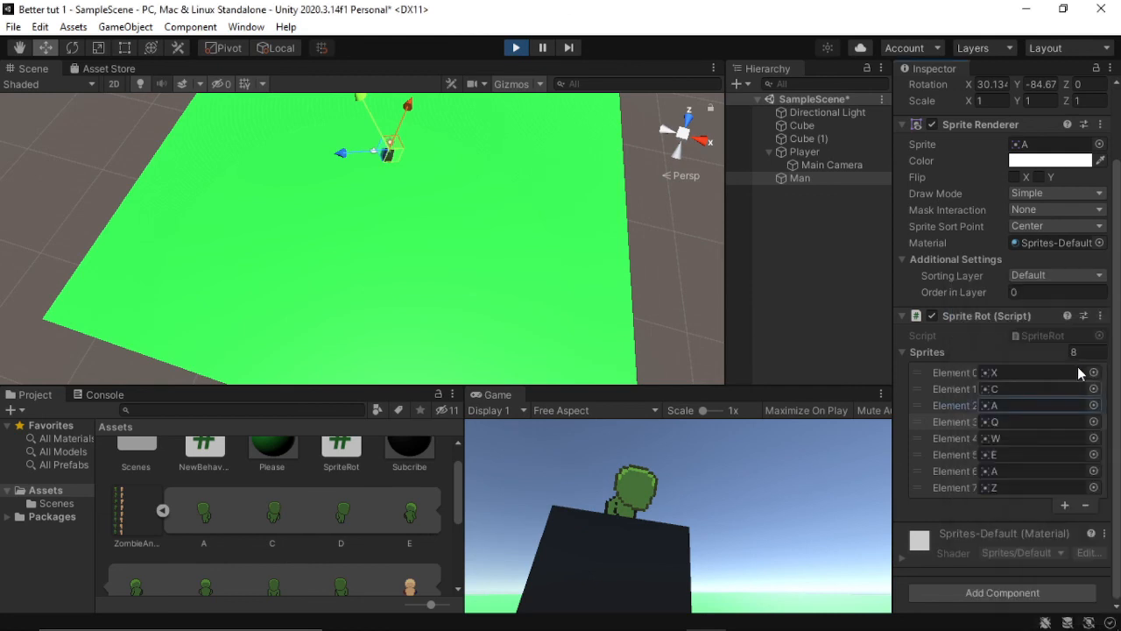
click(1094, 470)
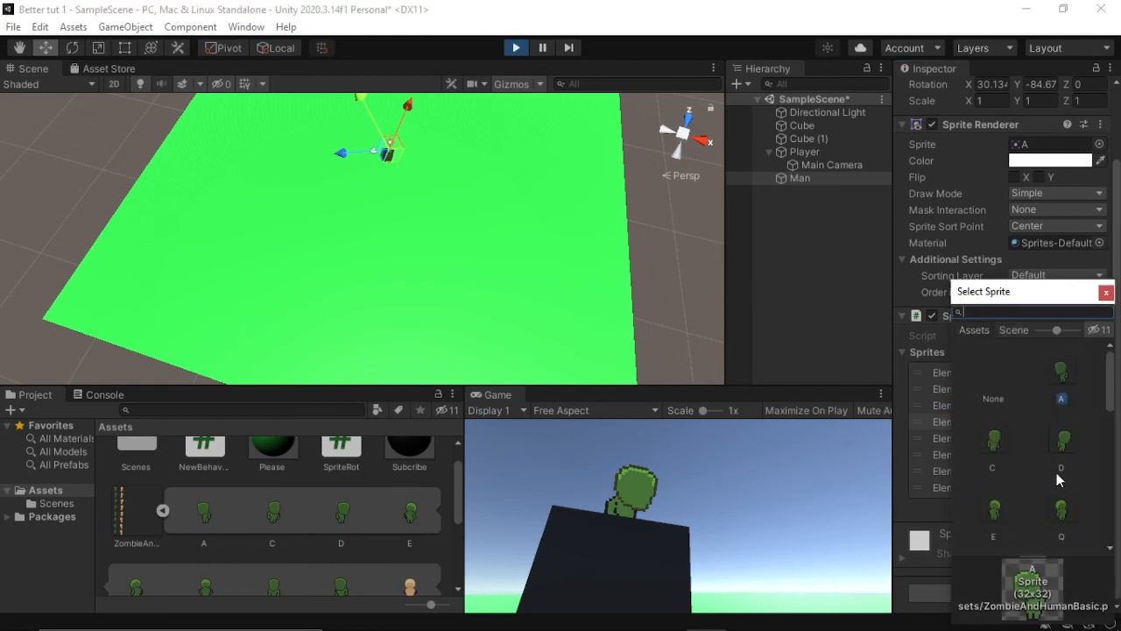
double_click(1002, 453)
Step: Move the Player around the Man's sides and rear in the running scene to check the side and rear diagonal sprites
click(745, 517)
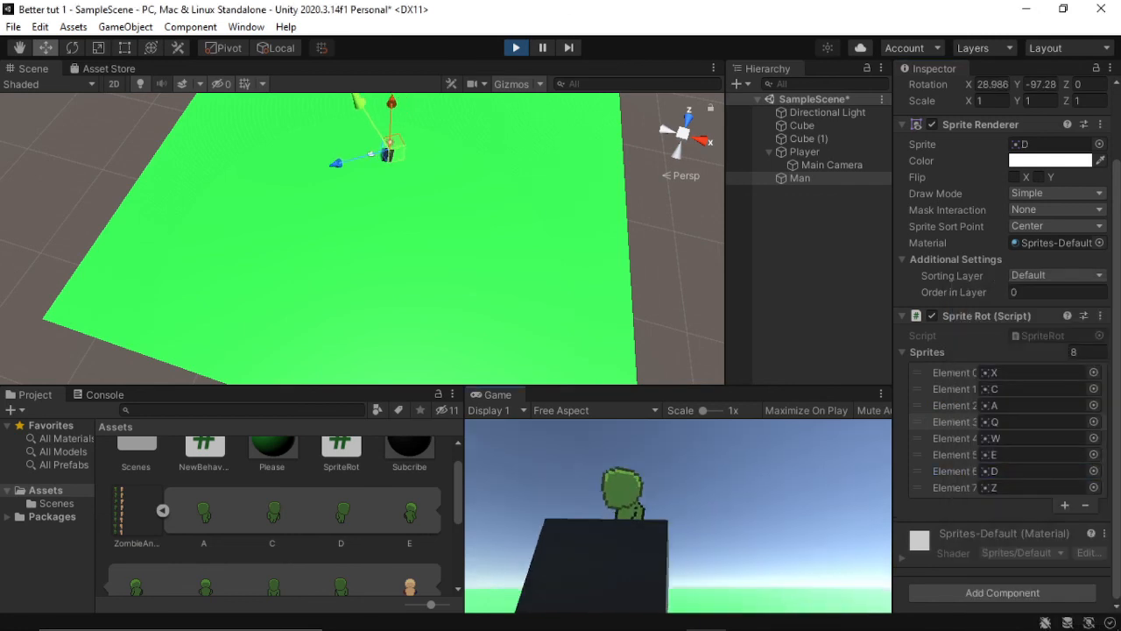
key(d)
key(a)
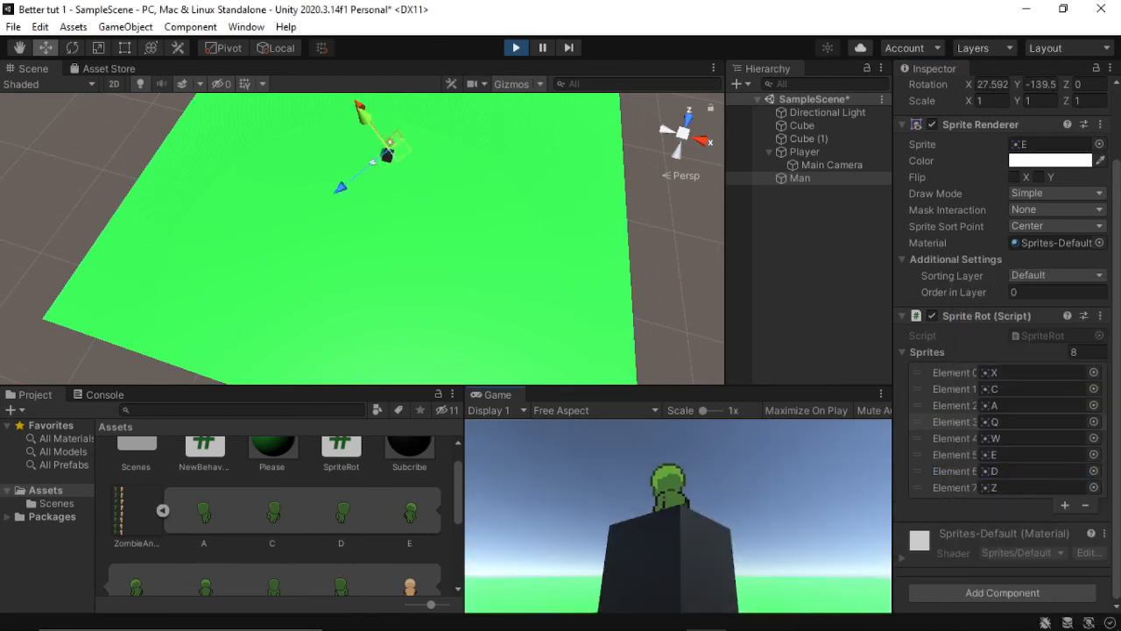
key(a)
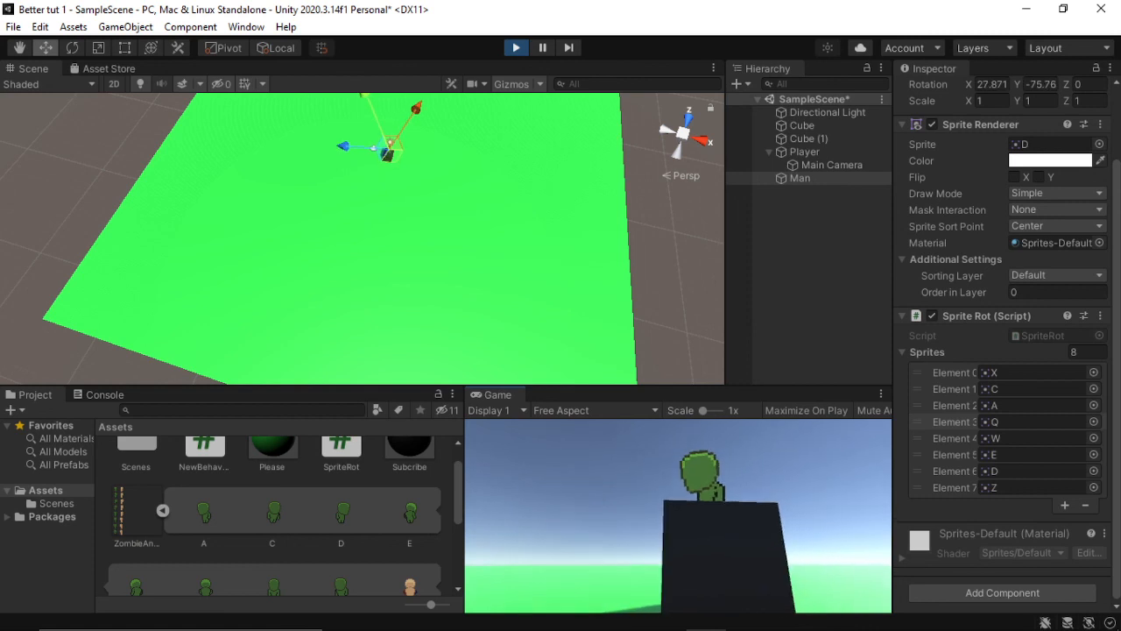
key(a)
key(a)
key(a)
key(a)
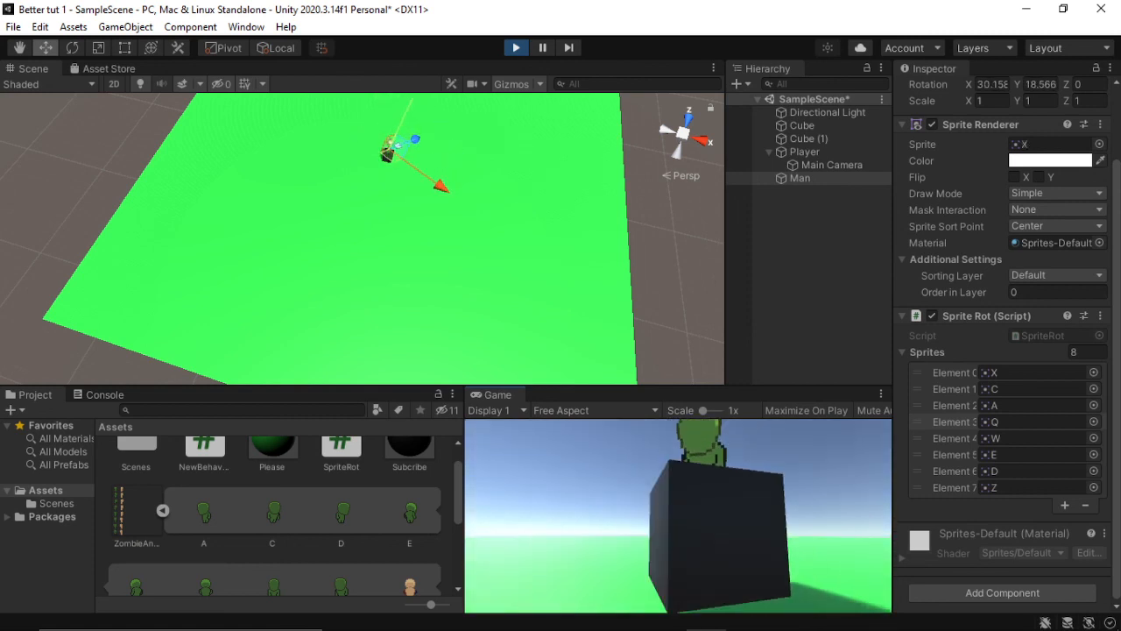
key(a)
key(a)
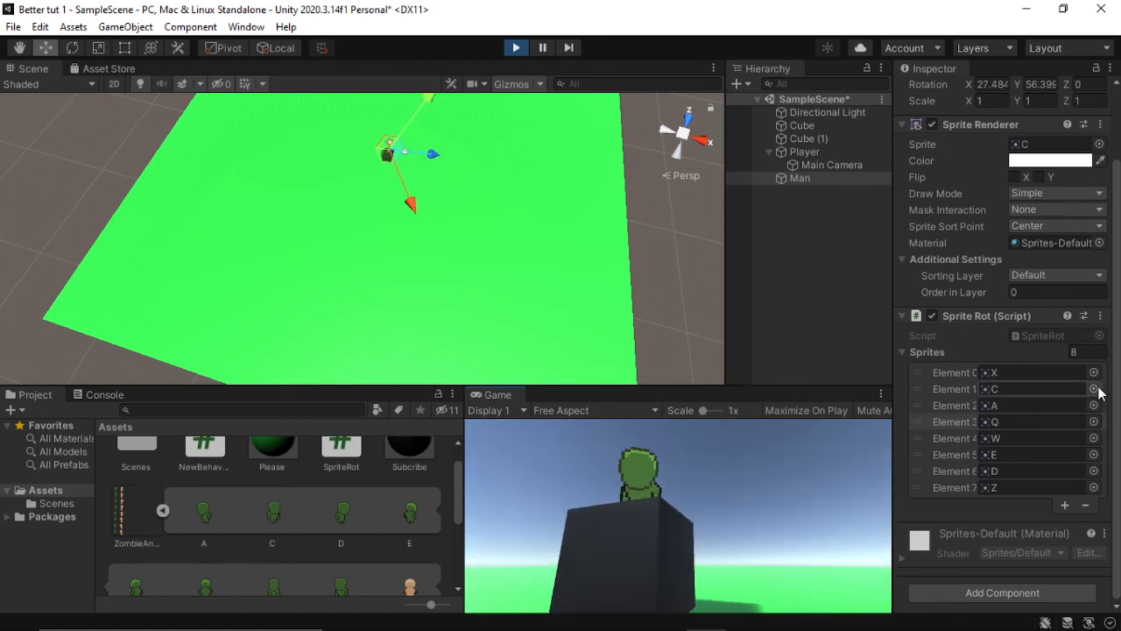
Step: Set Element 1 to sprite Z and Element 7 to sprite C in the Man's Sprite Rot sprite list
click(1093, 372)
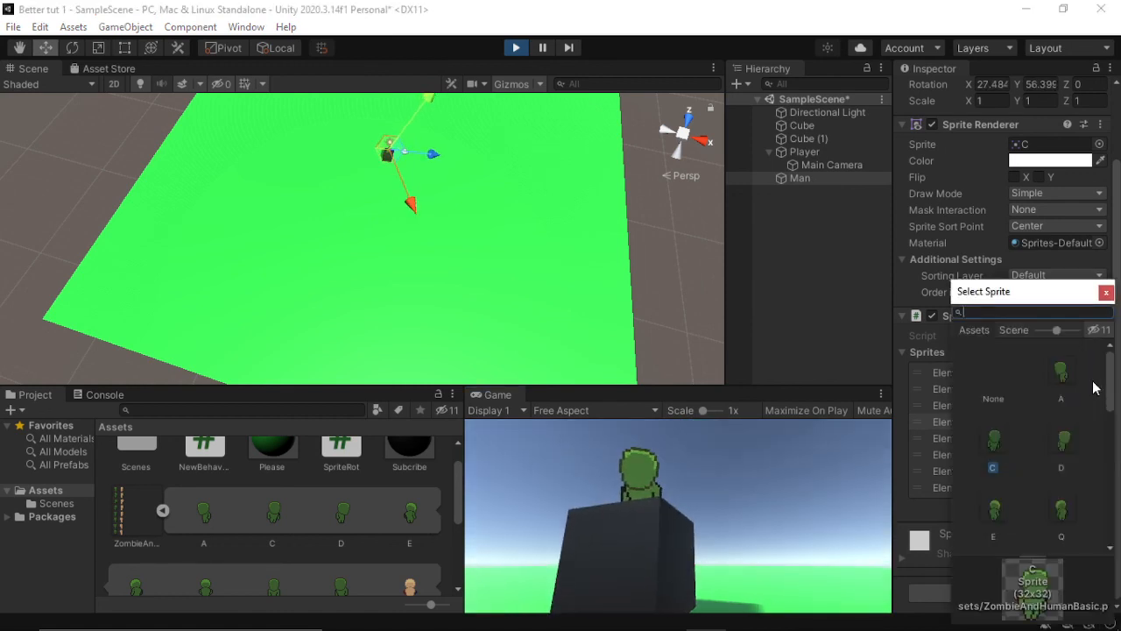
click(1000, 360)
click(1107, 292)
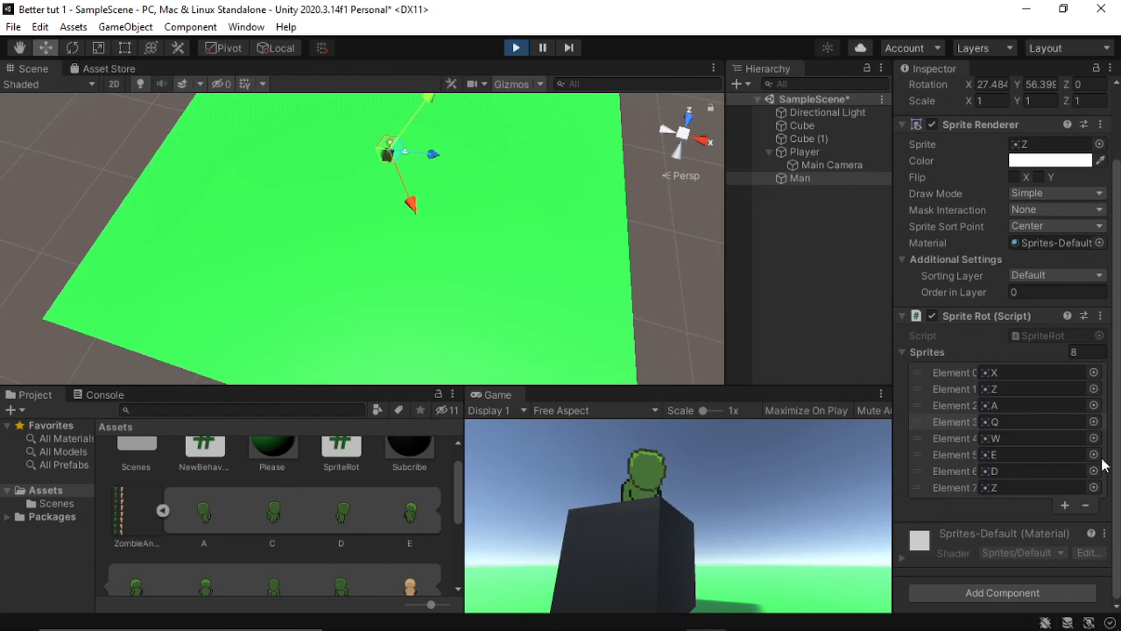
click(1093, 487)
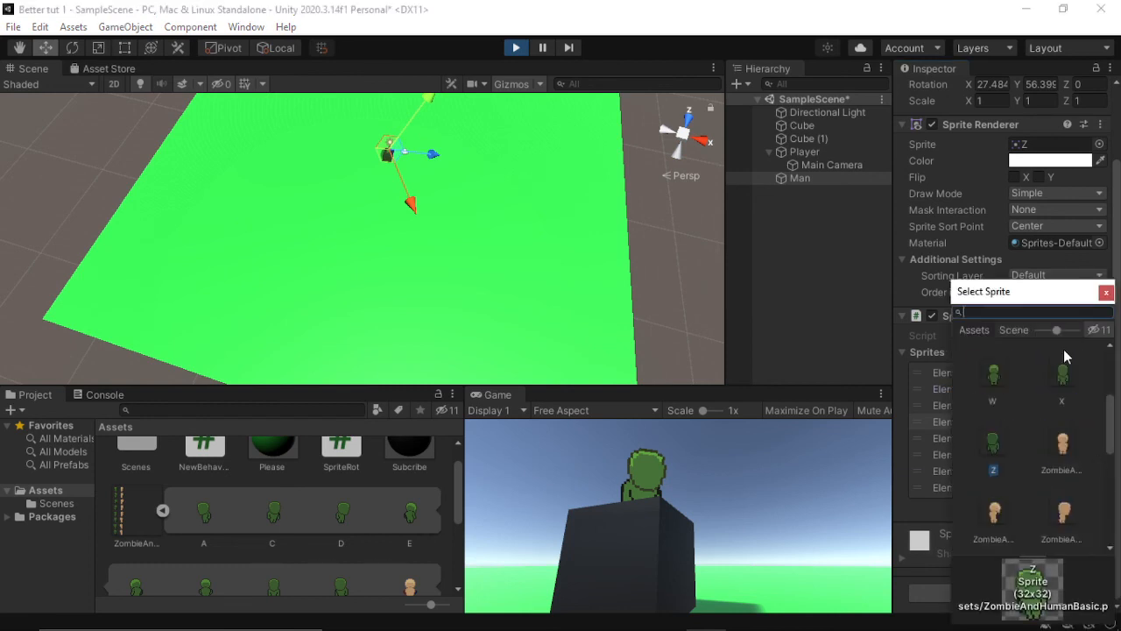
scroll(1066, 356, down, 3)
text(c)
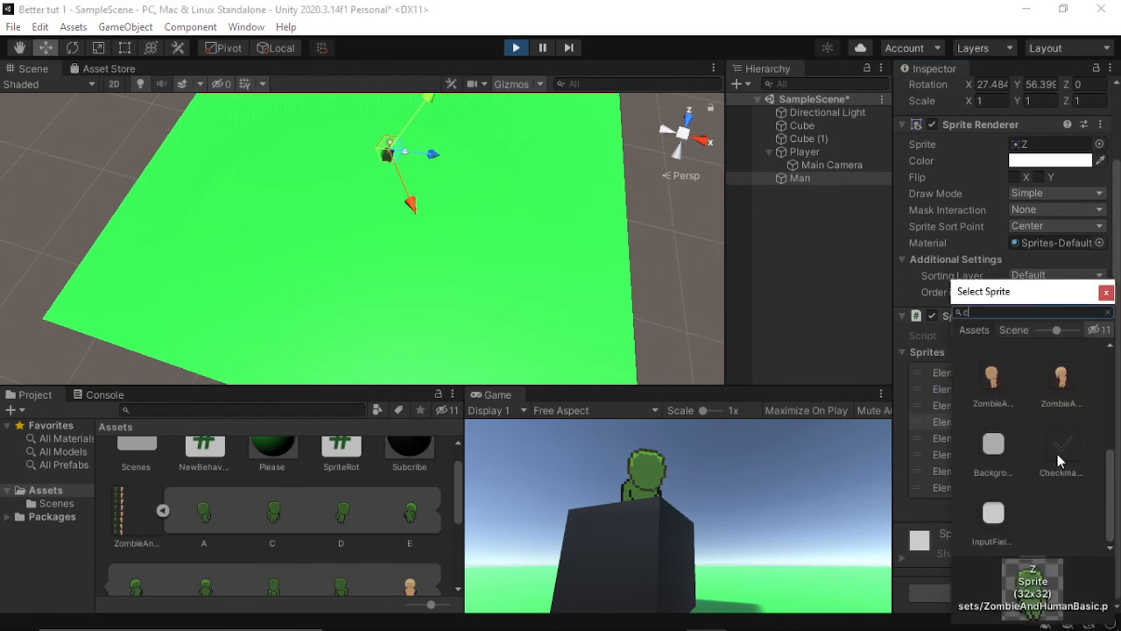
scroll(1050, 484, up, 3)
double_click(1062, 371)
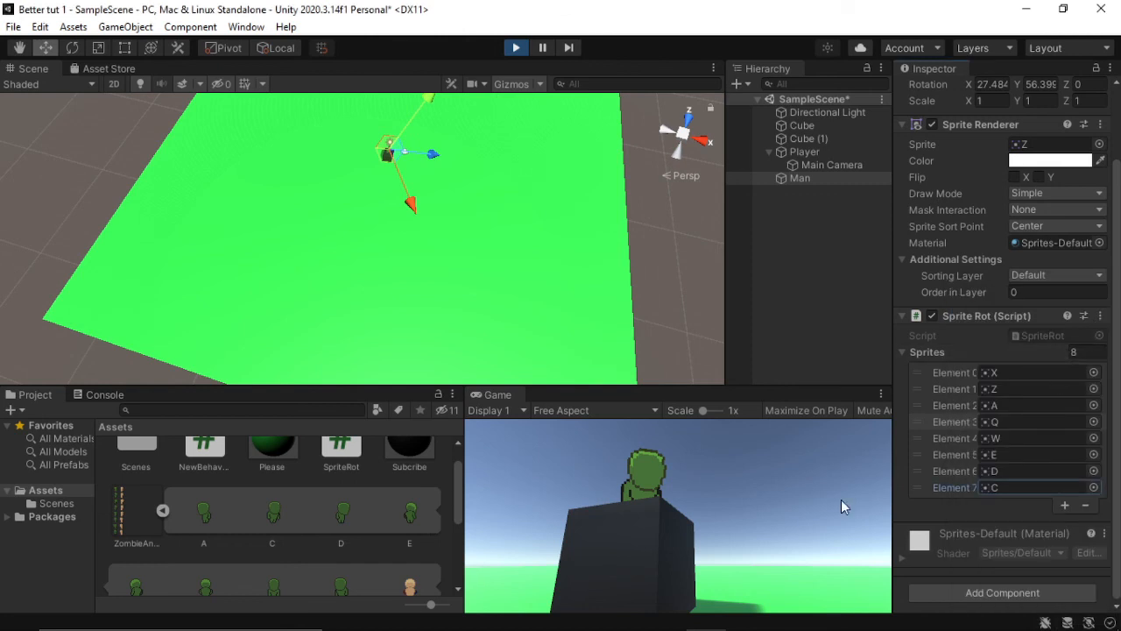
Step: Circle the Player completely around the Man in the running scene to check the sprite shown from every direction
click(679, 515)
key(a)
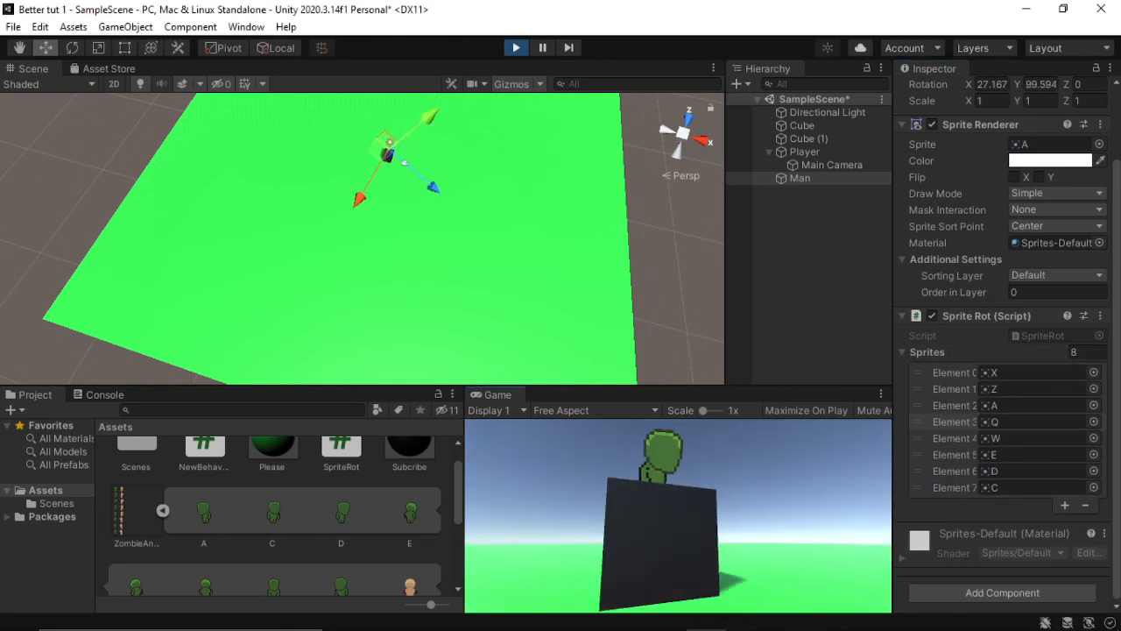
key(a)
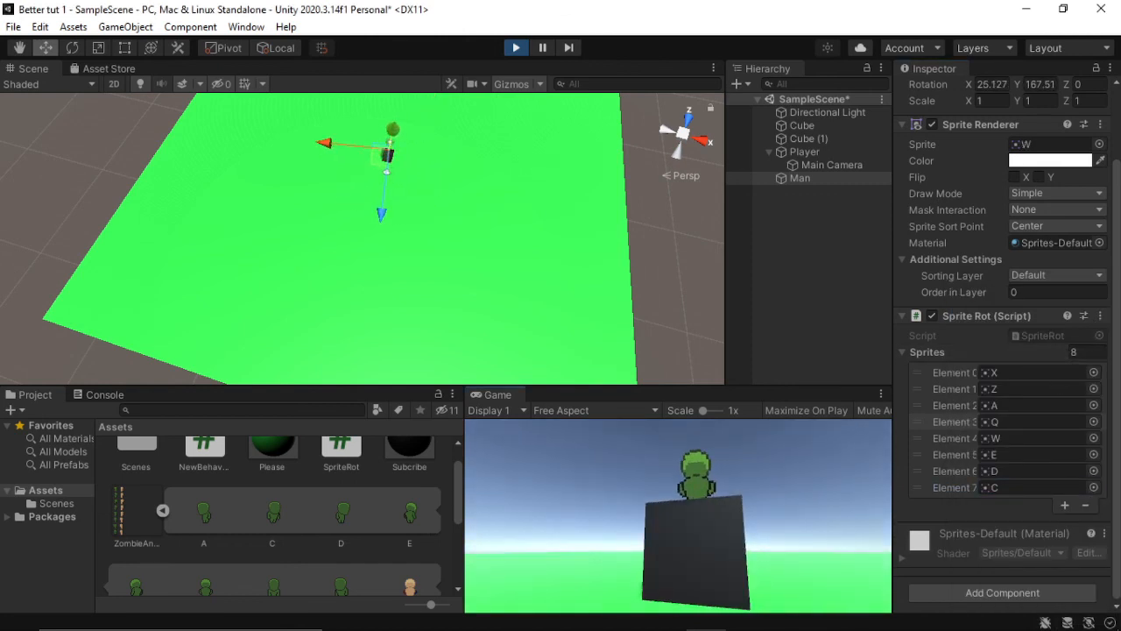
key(a)
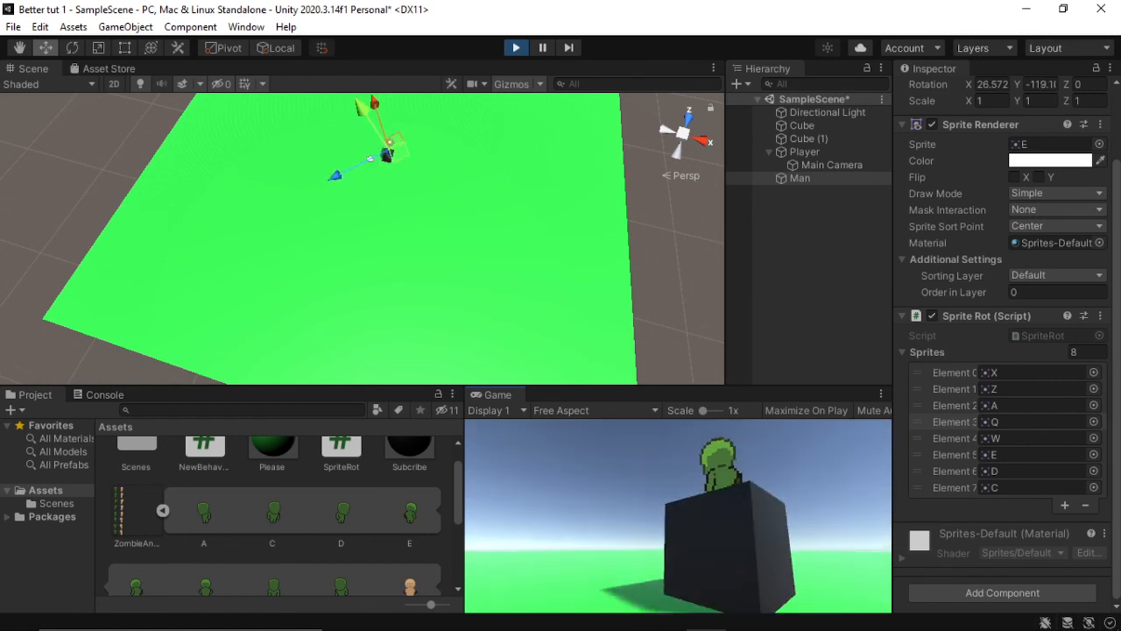
key(a)
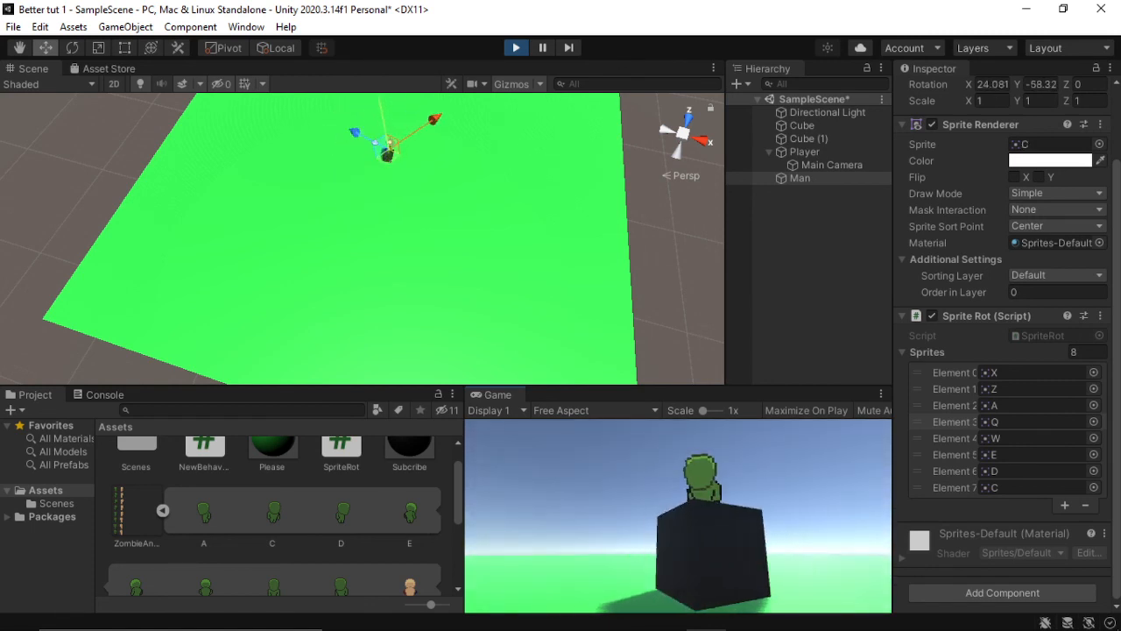
key(a)
key(a)
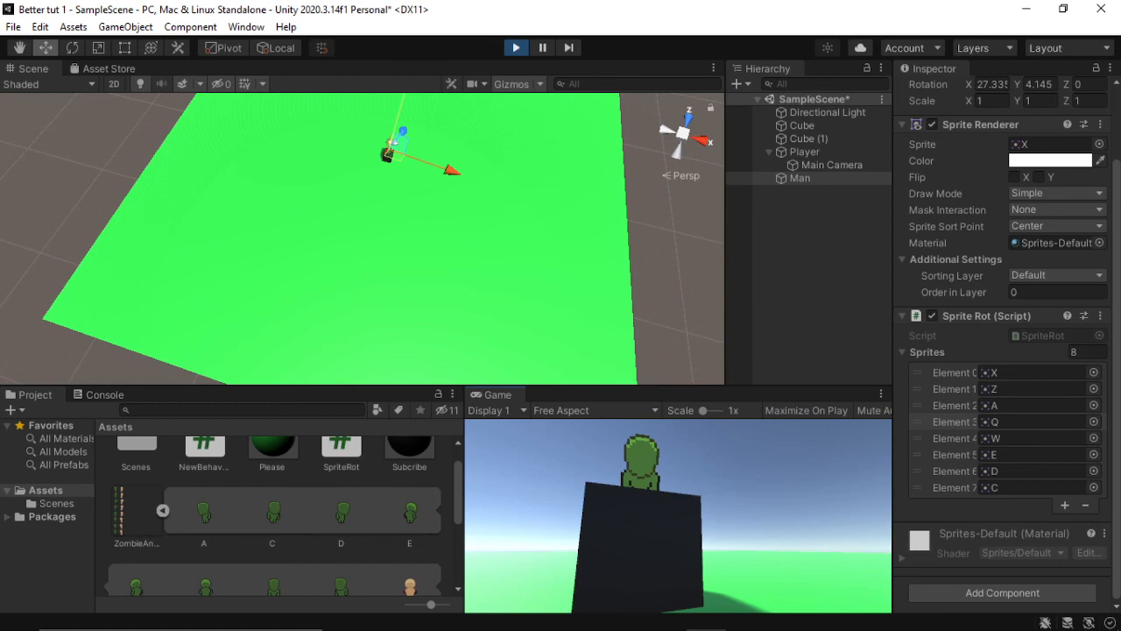
key(a)
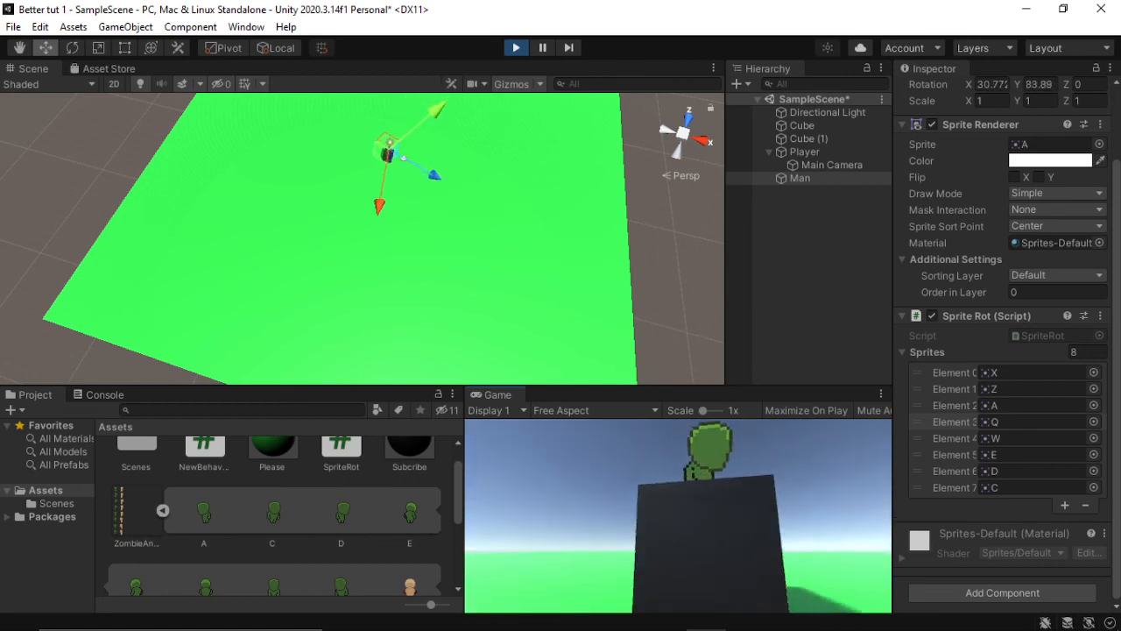
key(a)
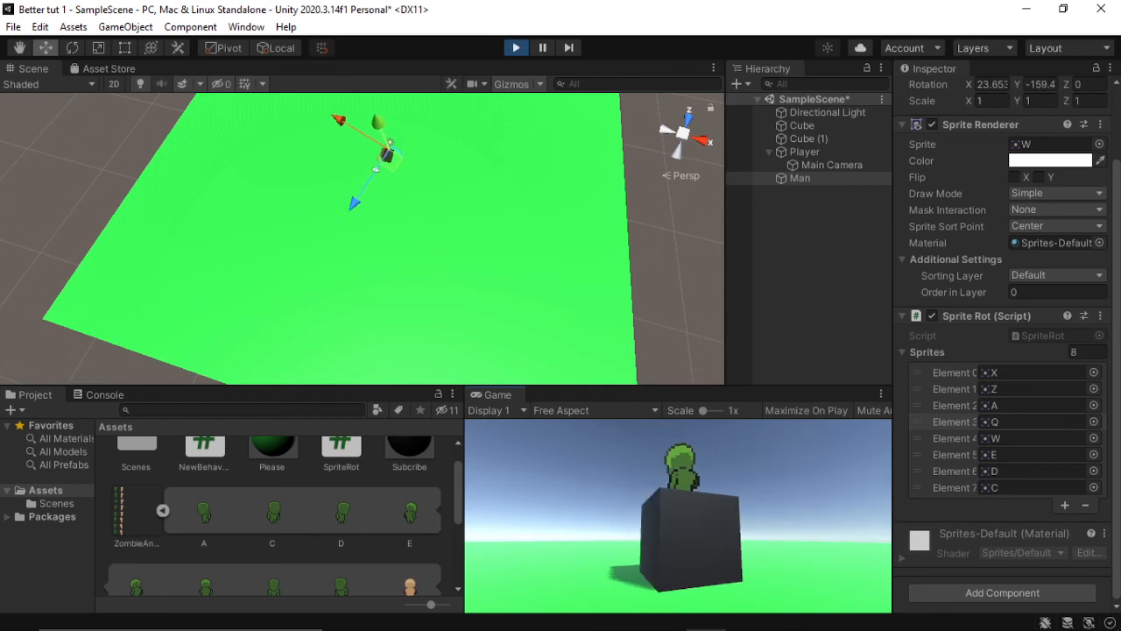
key(a)
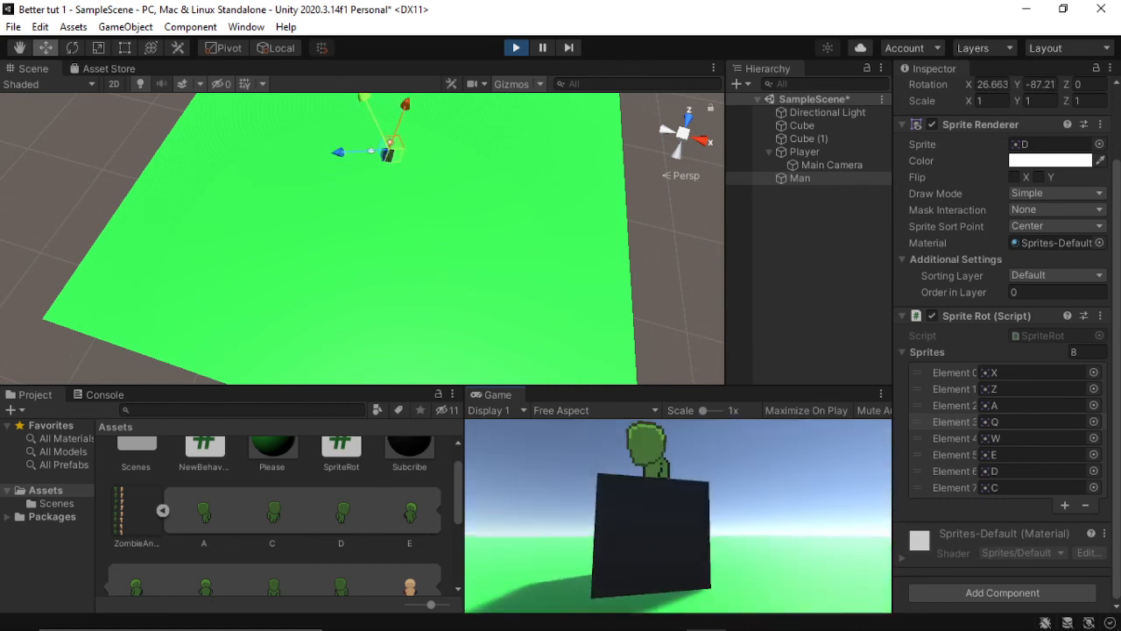
key(a)
Step: Move the Player away from and toward the Man while circling him to check the directional sprites at varying distances
key(s)
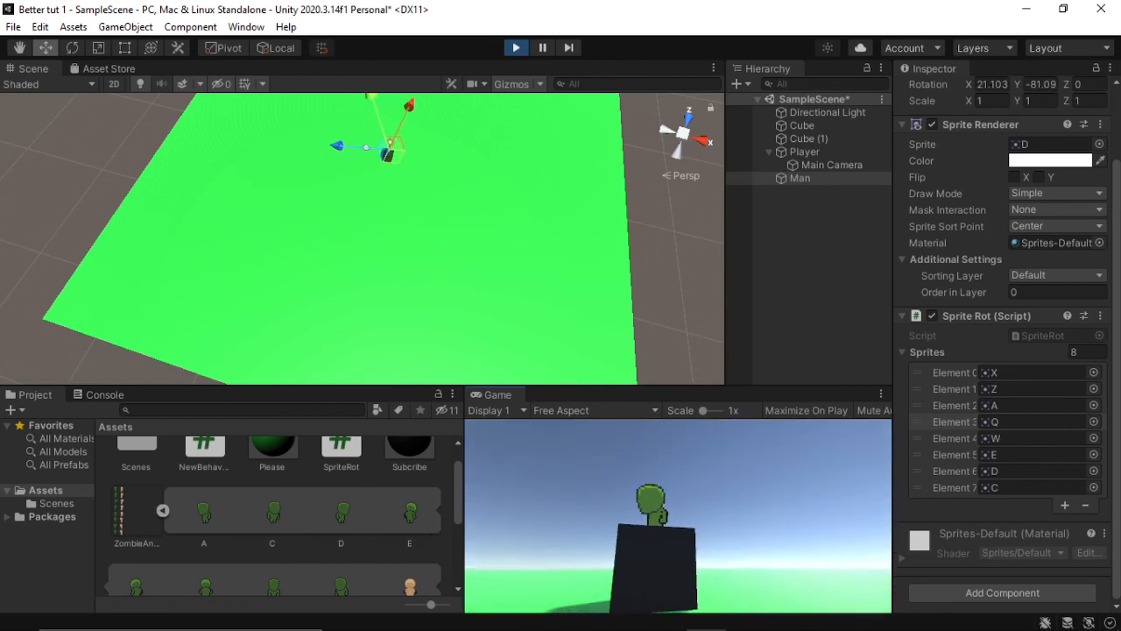
key(w)
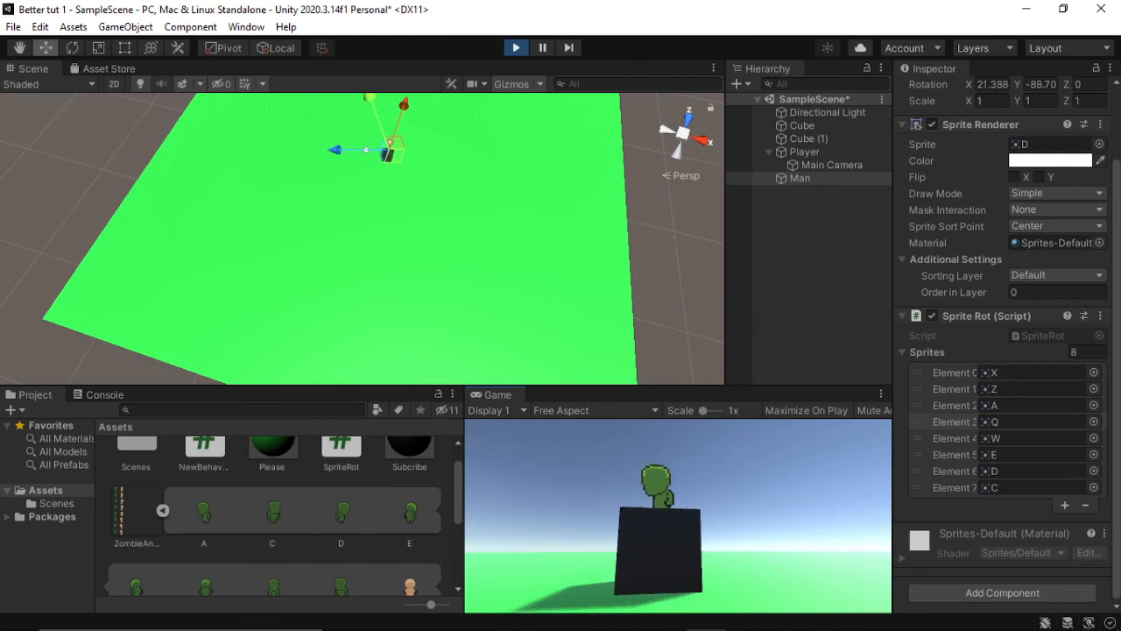
key(w)
key(a)
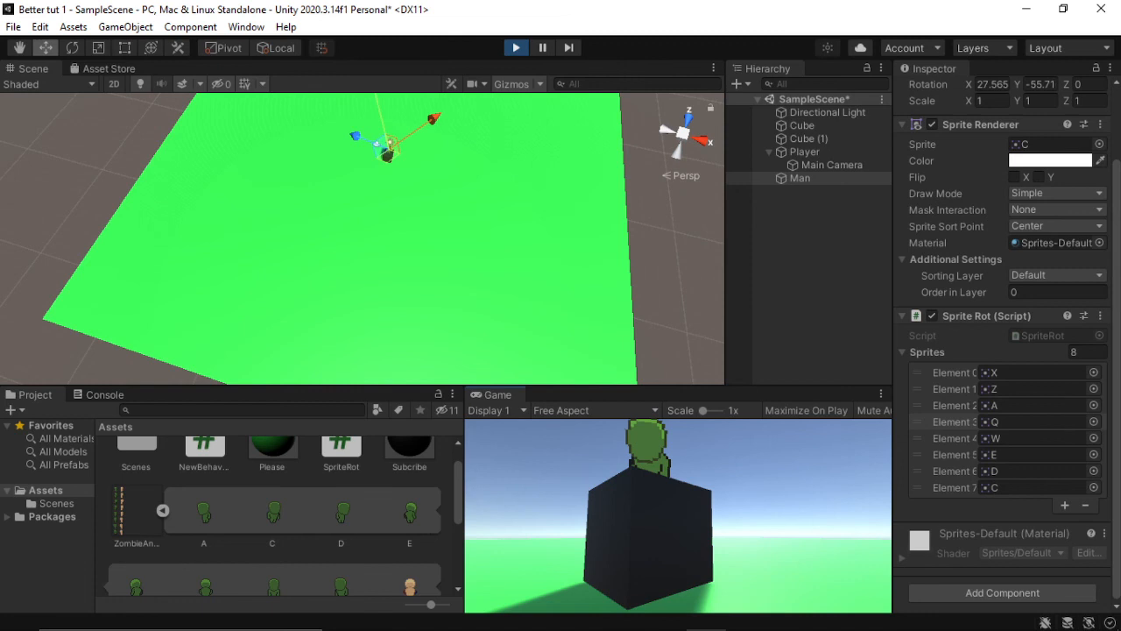
key(a)
key(s)
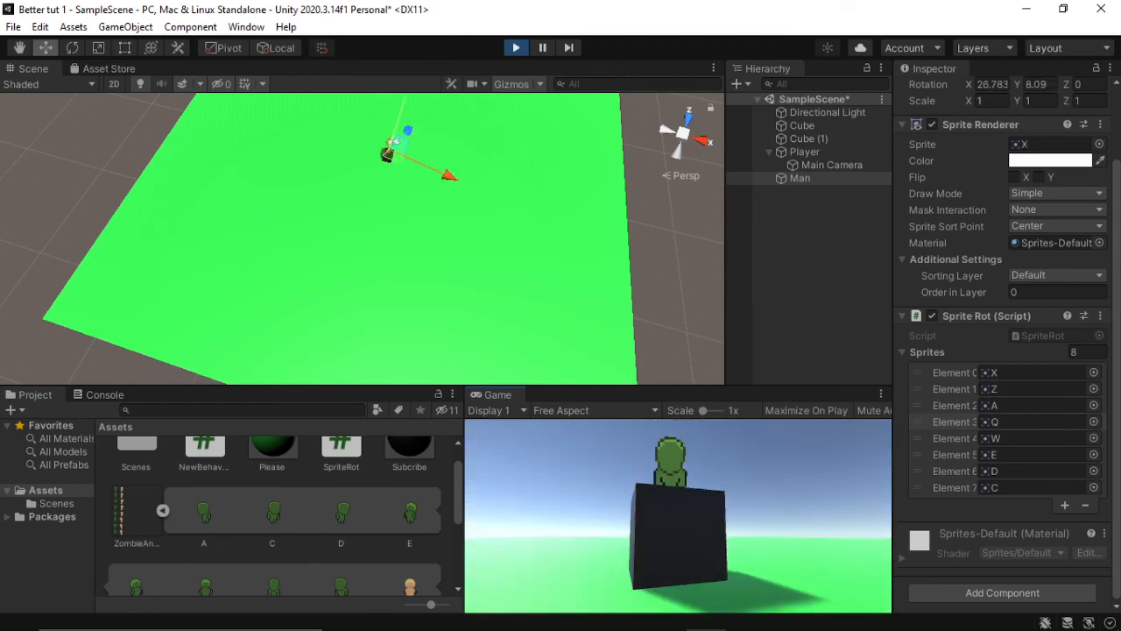
key(w)
key(a)
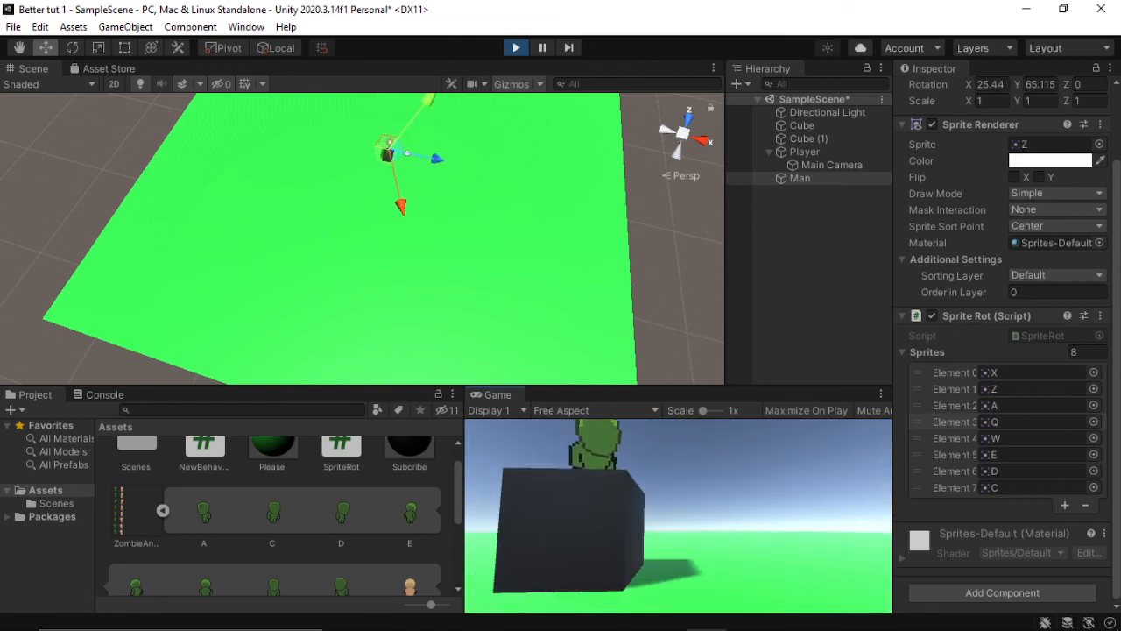
key(a)
key(s)
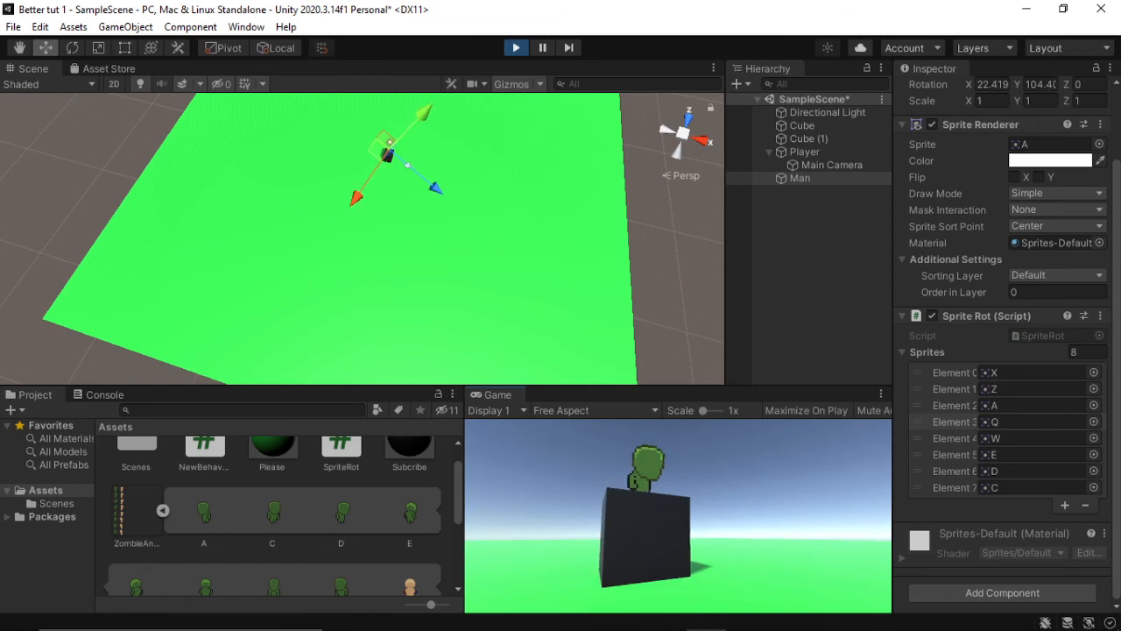
key(w)
key(a)
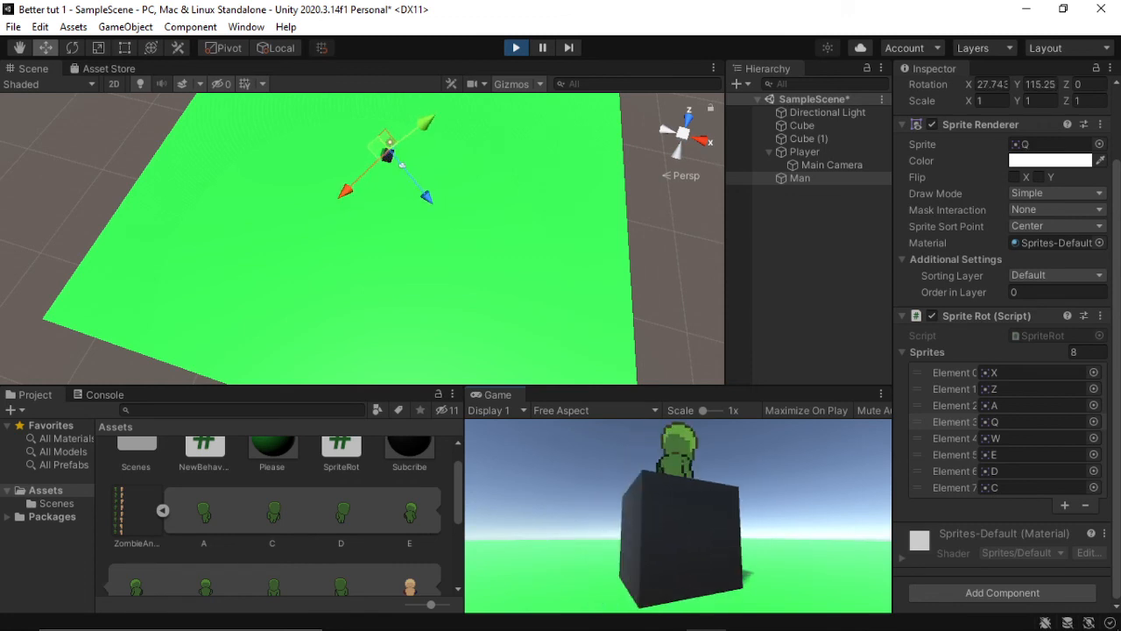